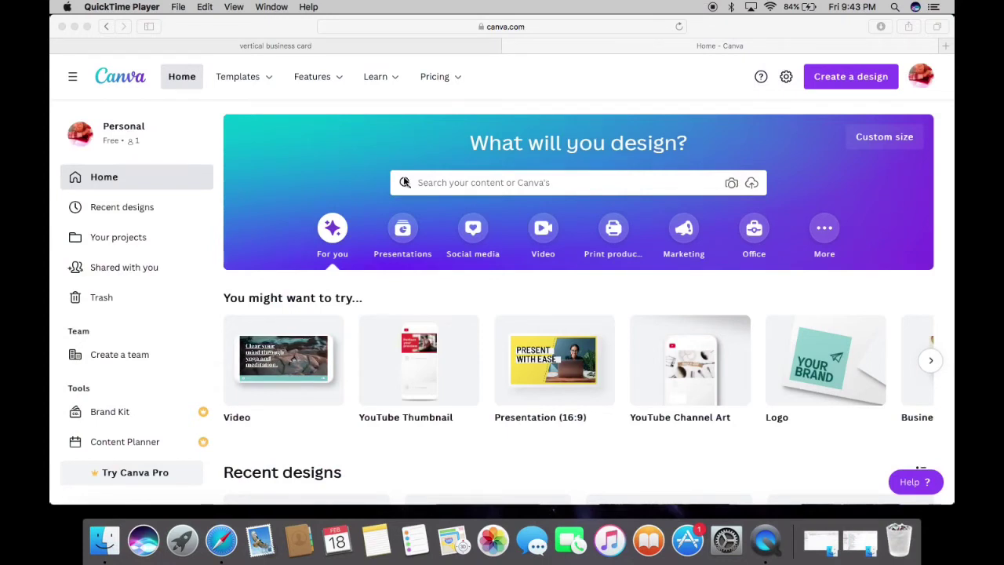
Search for 'vertical business card' to list its 131 templates.
click(431, 185)
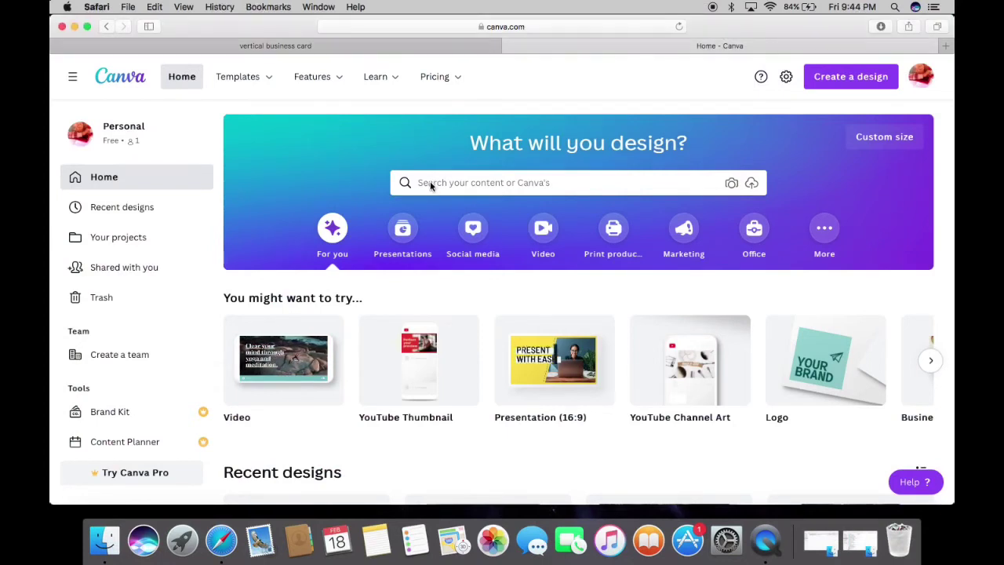
click(431, 184)
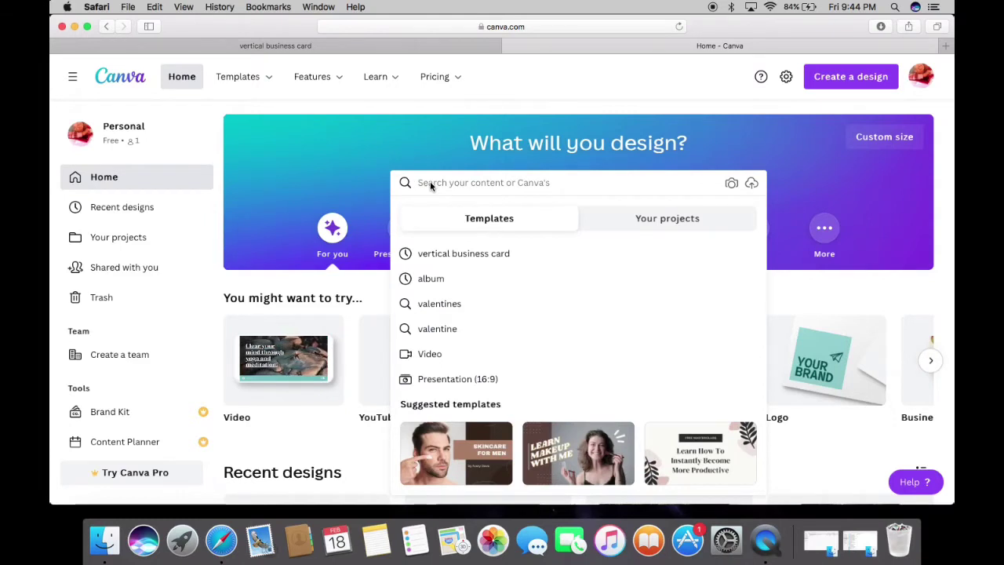
text(Vertica)
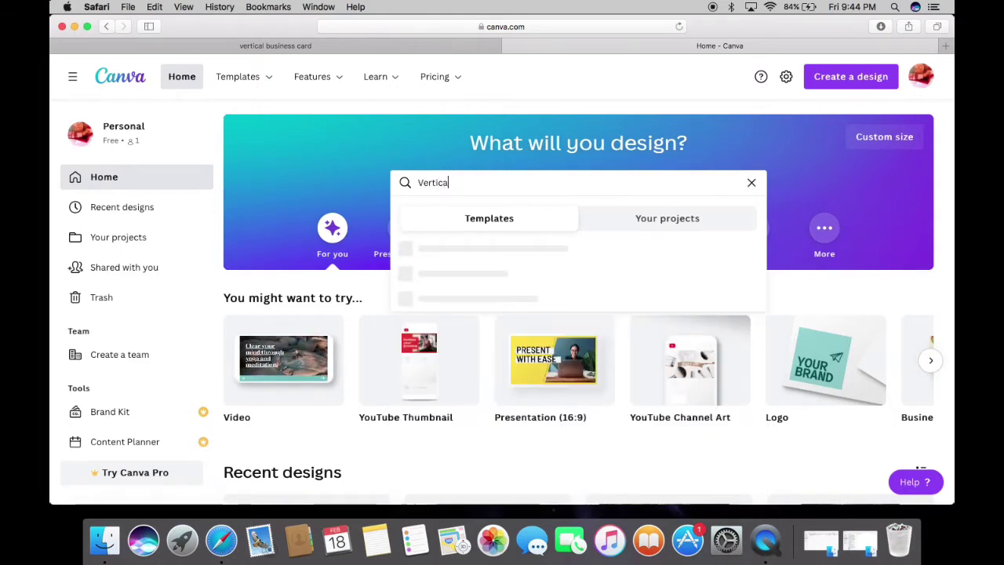
text(l)
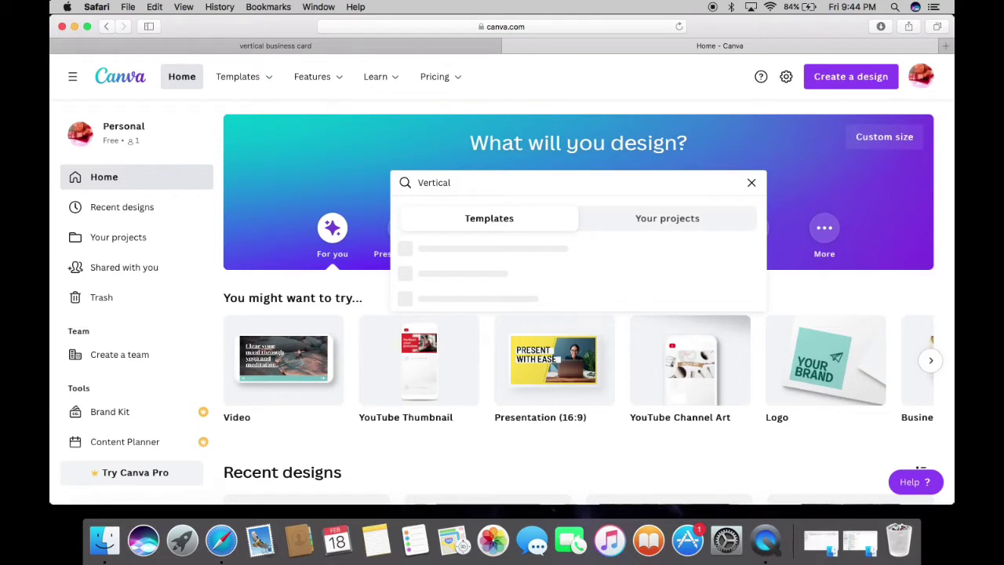
text( b)
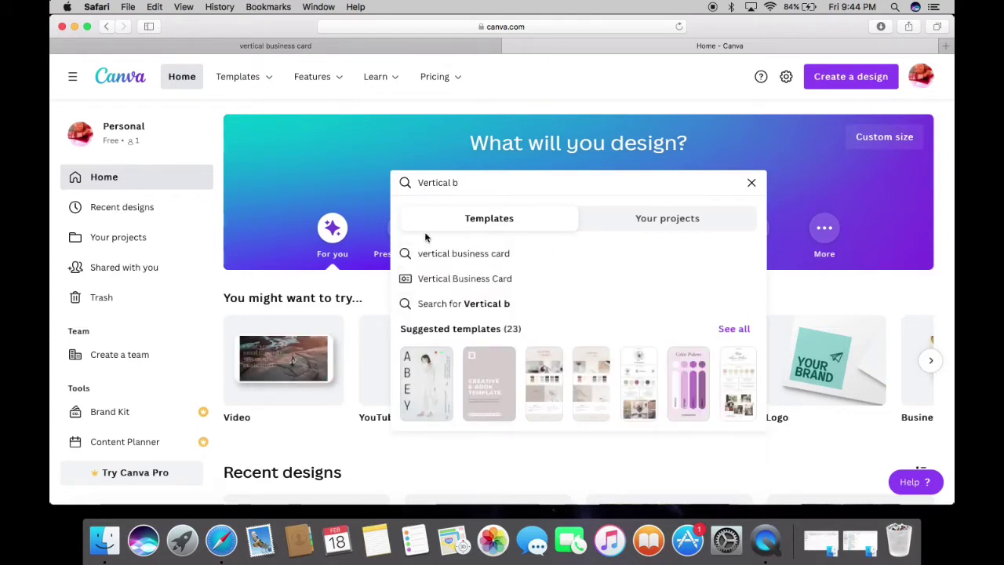
click(463, 253)
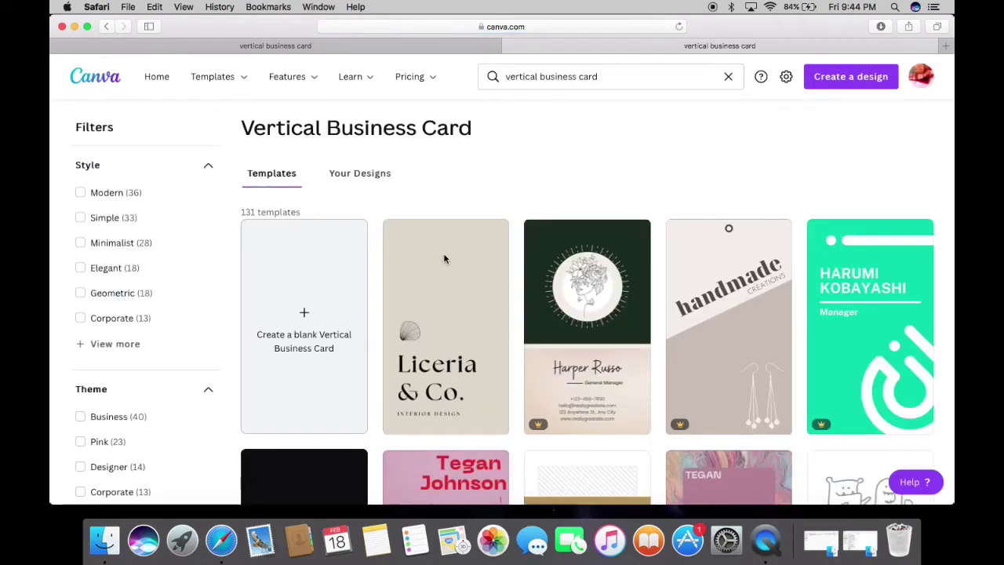
scroll(445, 259, down, 1)
scroll(444, 259, down, 3)
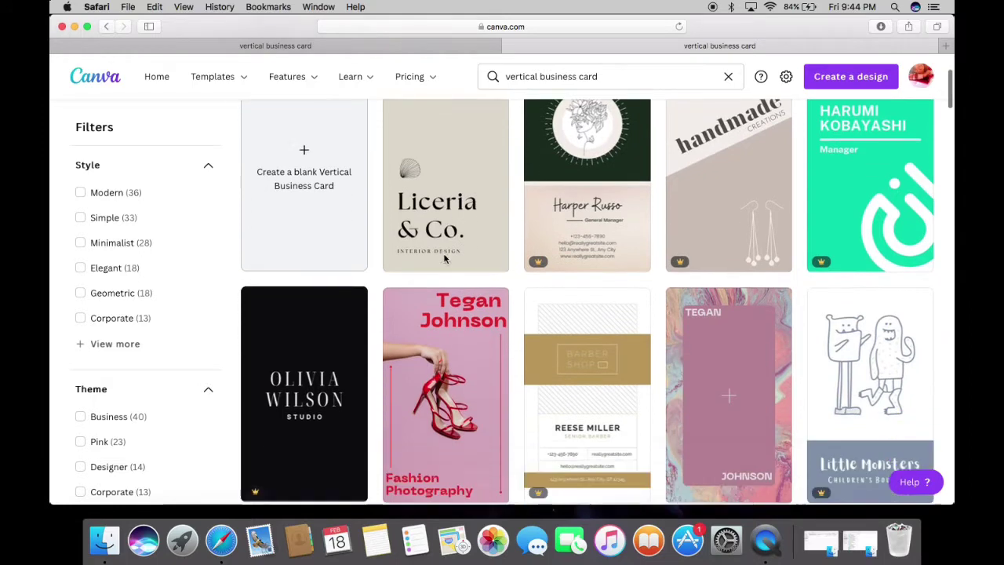
scroll(474, 228, down, 1)
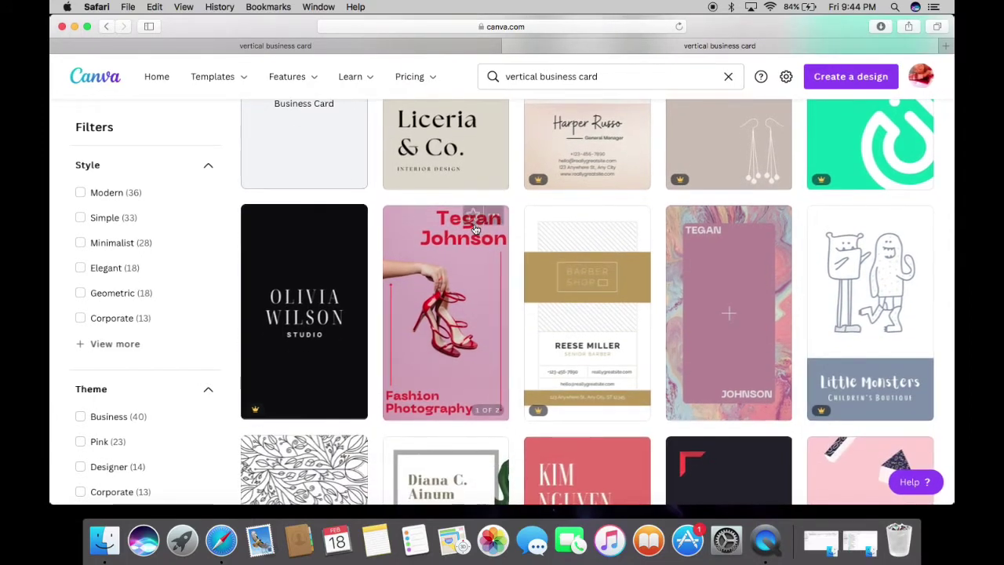
scroll(474, 227, down, 4)
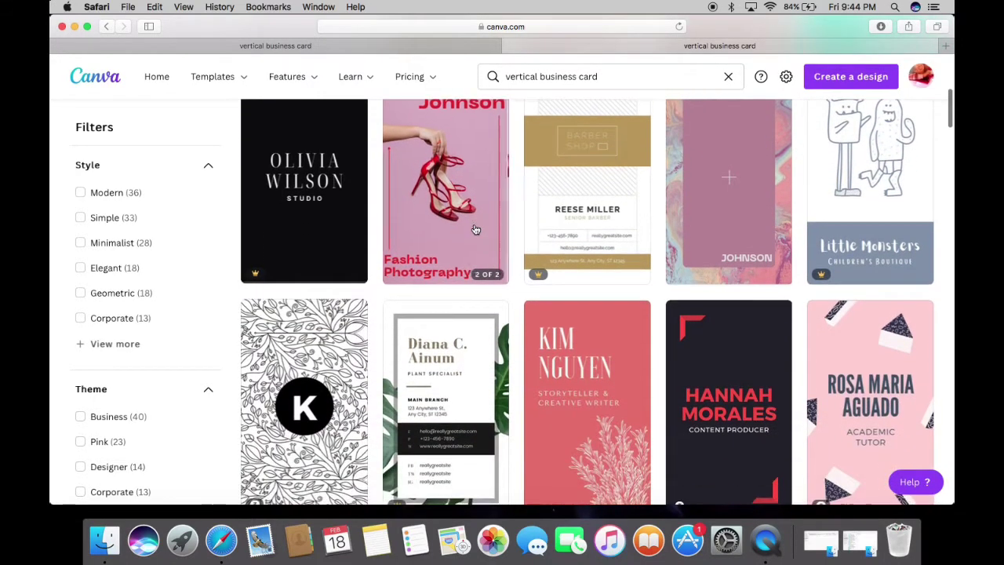
scroll(476, 229, down, 3)
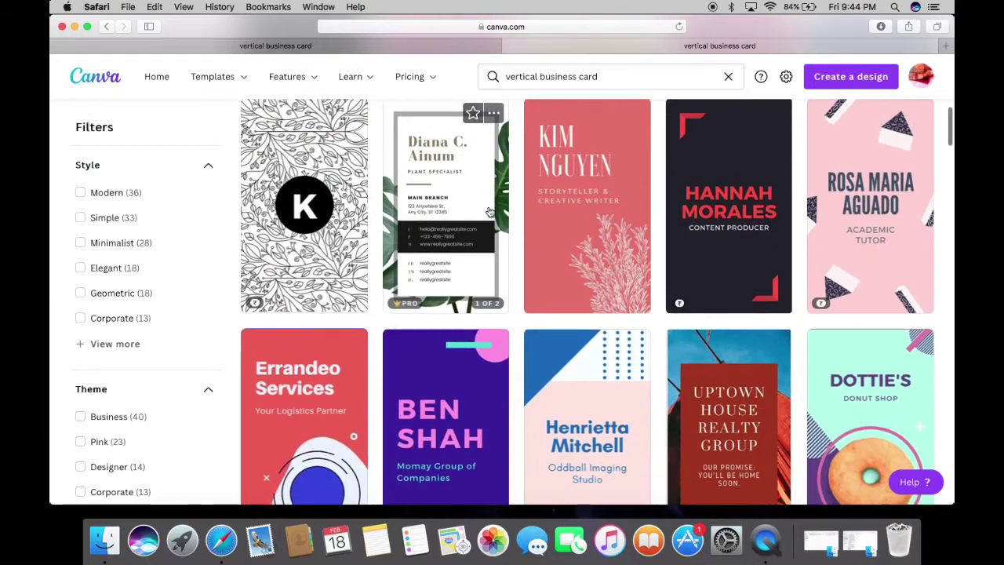
scroll(596, 181, down, 3)
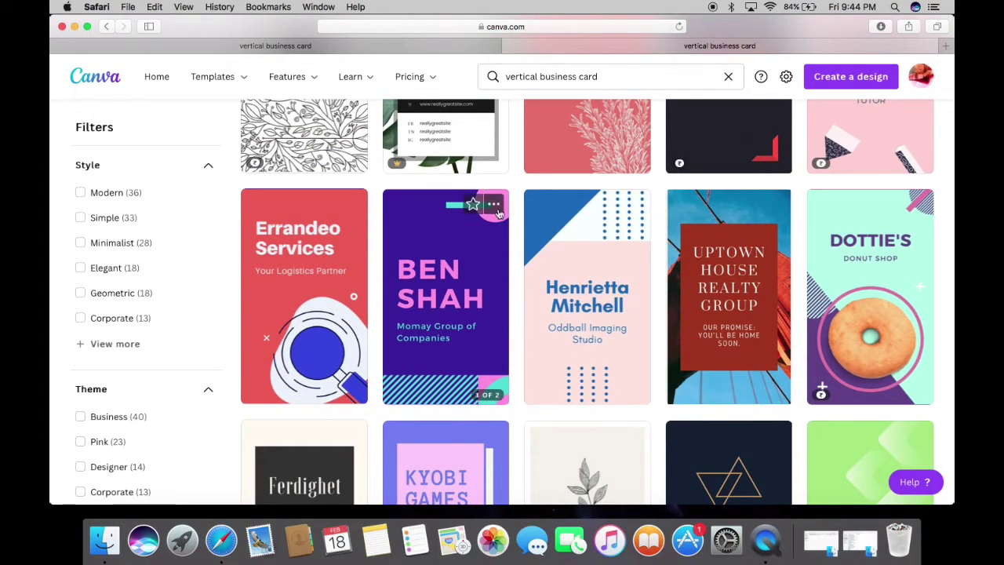
scroll(497, 214, up, 3)
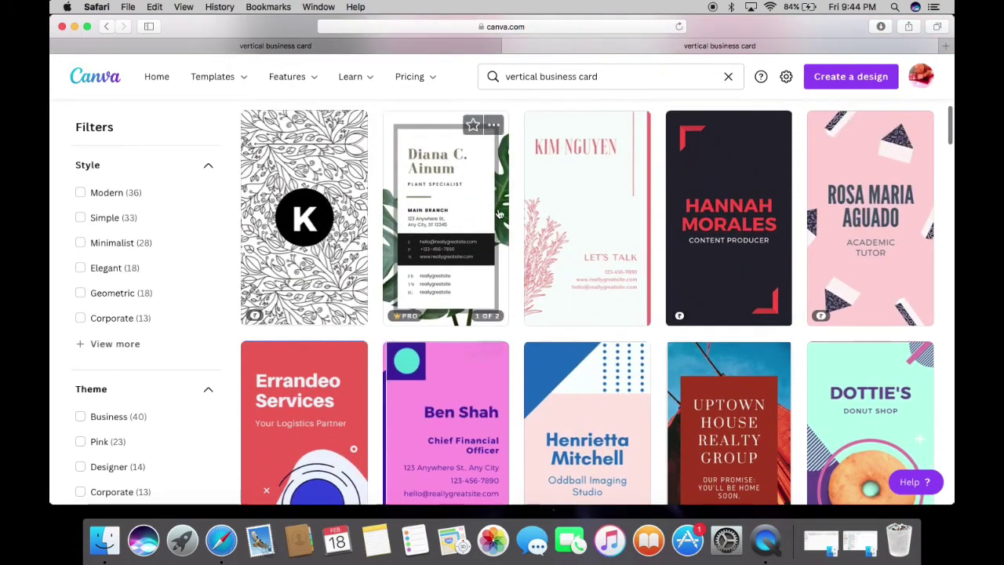
scroll(497, 212, up, 8)
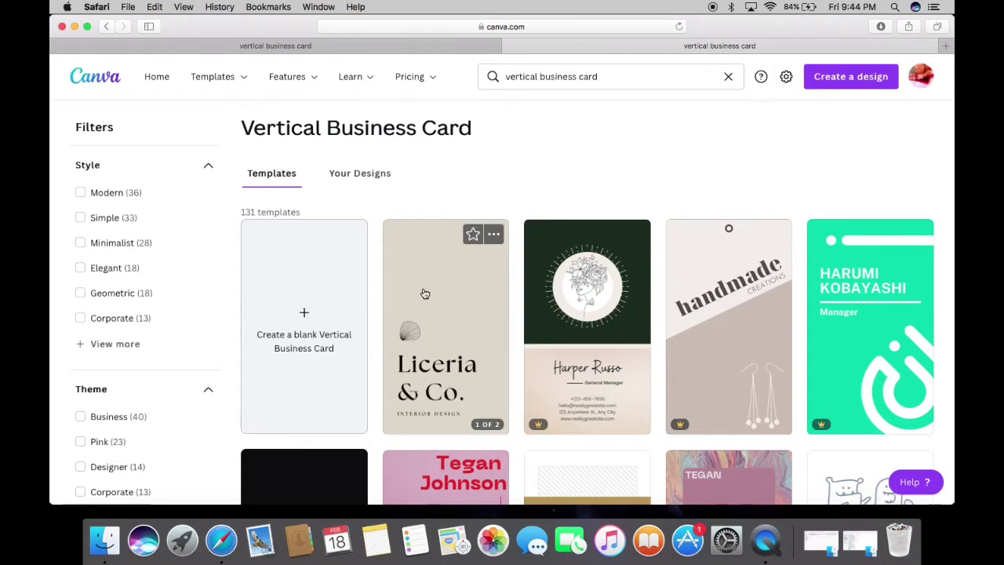
Create a blank Vertical Business Card design in a new editor tab.
click(303, 315)
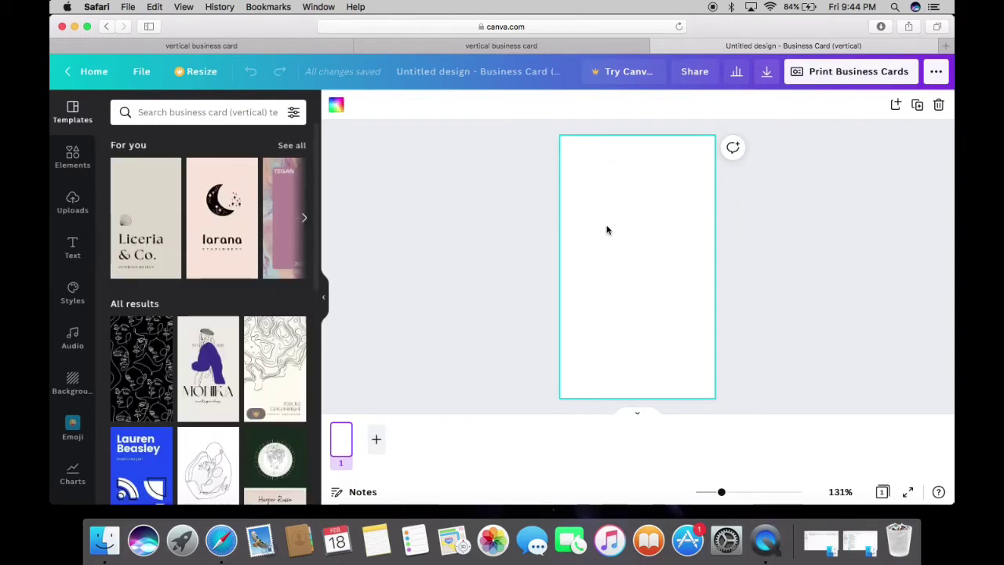
mouse_move(246, 224)
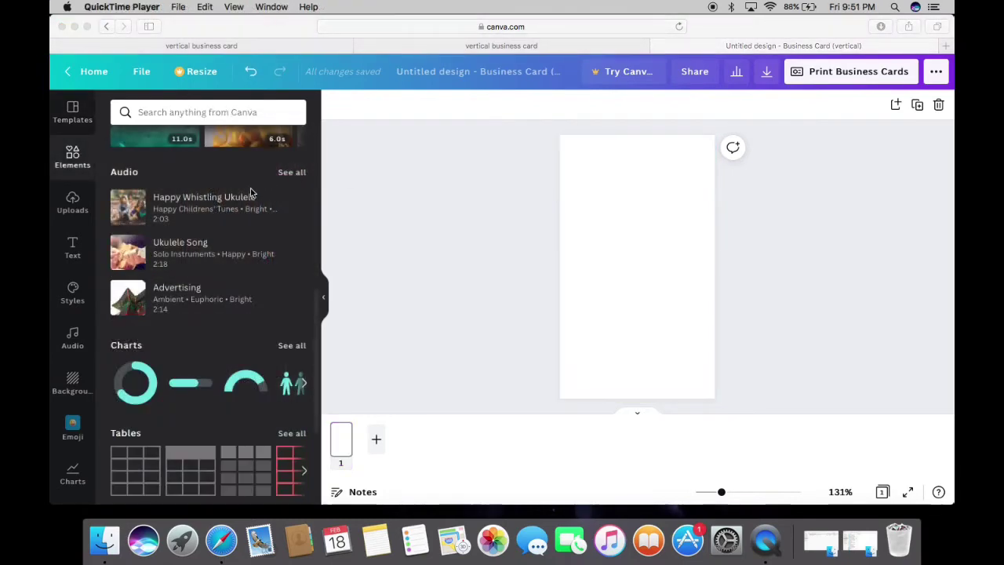
scroll(251, 193, up, 5)
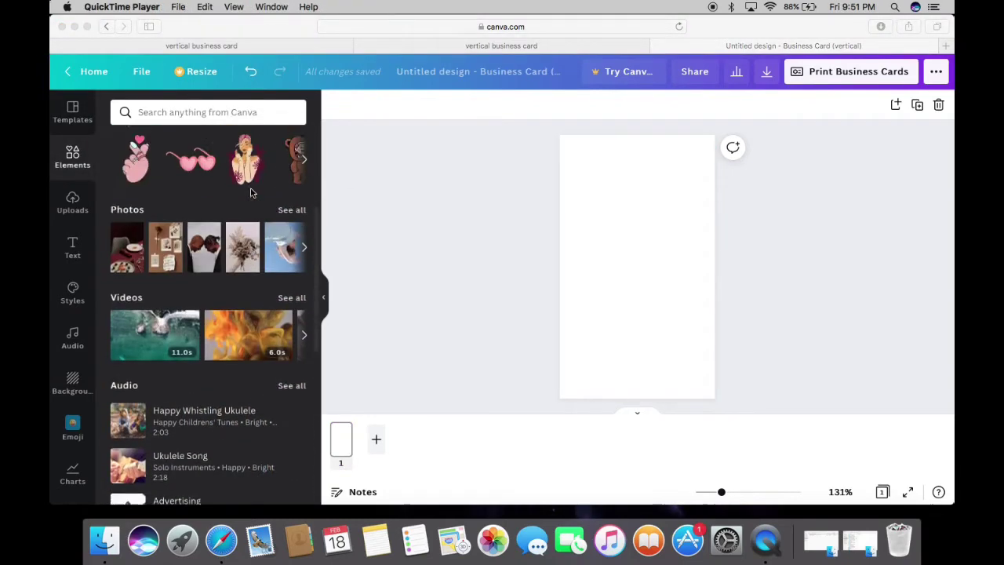
Add the ornamental cornered frame from Elements and stretch it to fill the whole card.
click(605, 192)
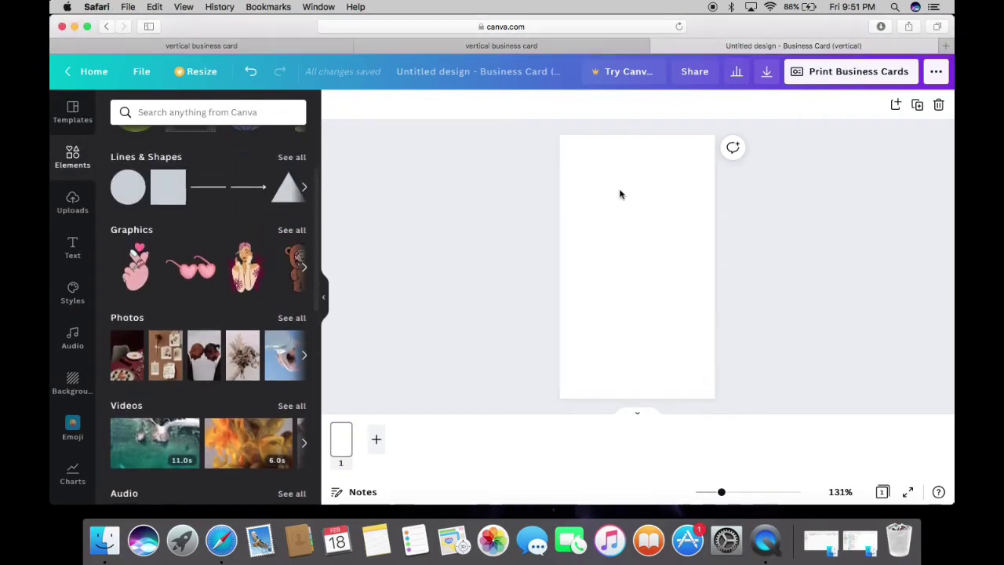
click(72, 157)
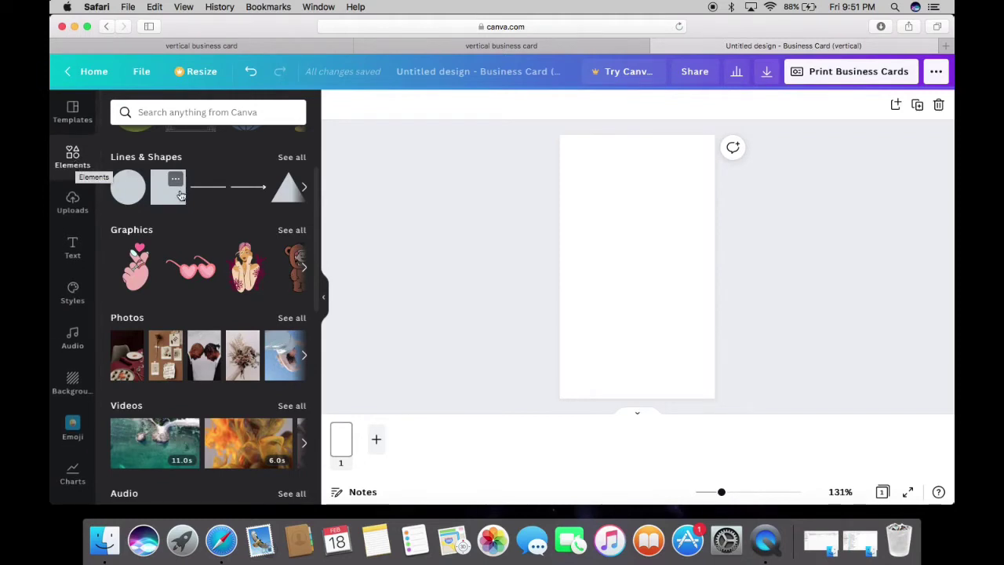
click(196, 223)
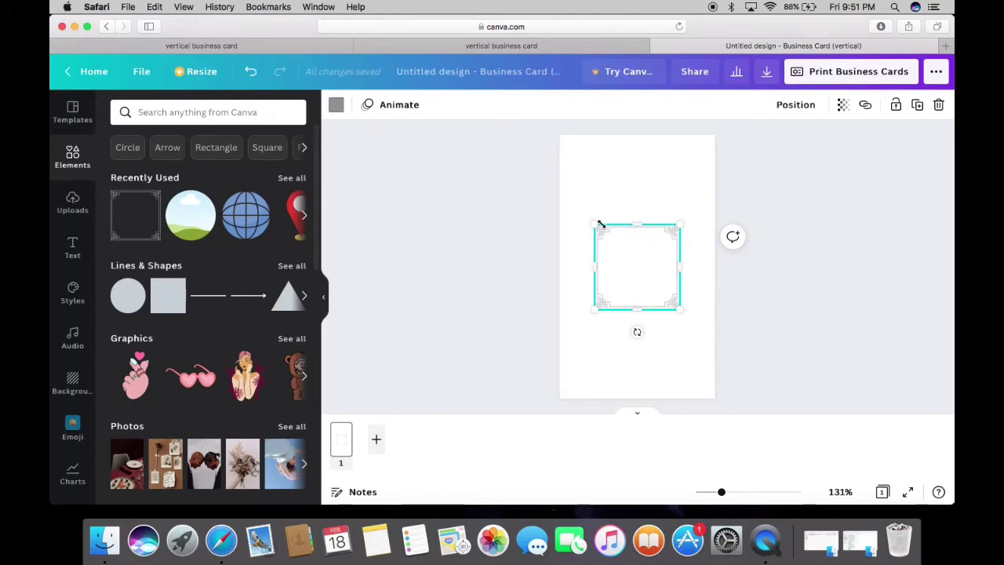
drag(592, 210, 578, 148)
drag(612, 197, 634, 135)
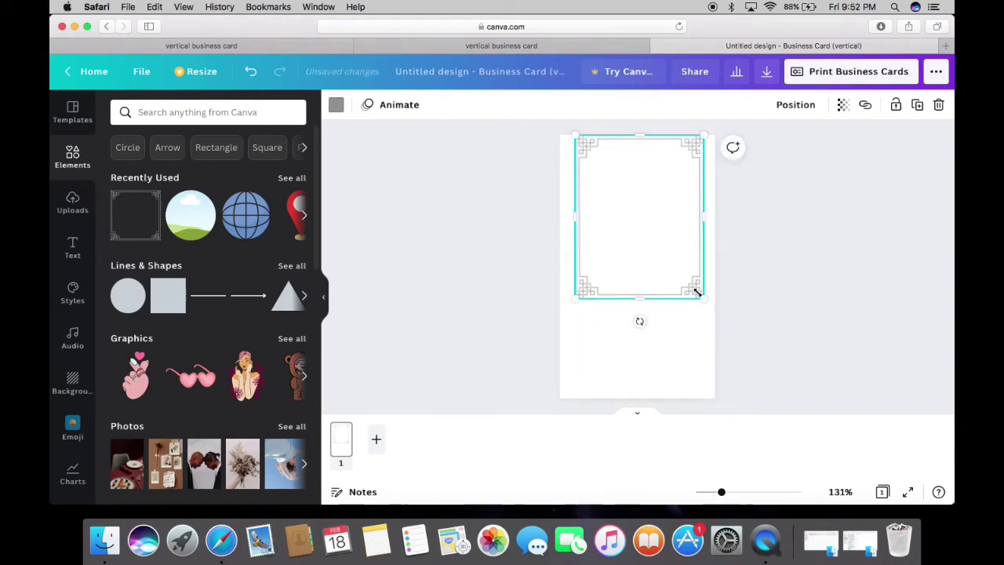
drag(701, 298, 622, 401)
drag(572, 268, 560, 267)
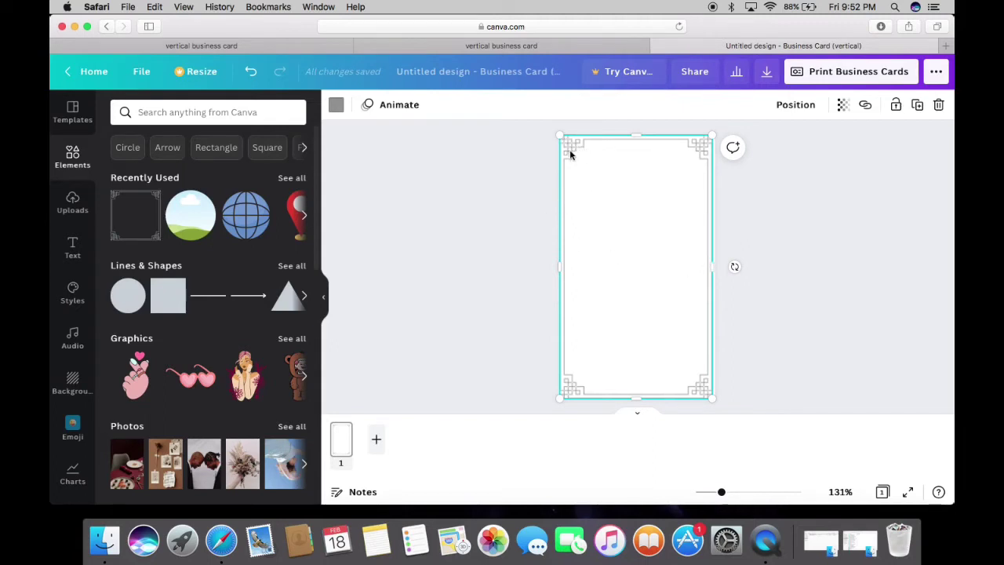
Colour the border pink and place a circle photo frame at the card's top.
click(336, 106)
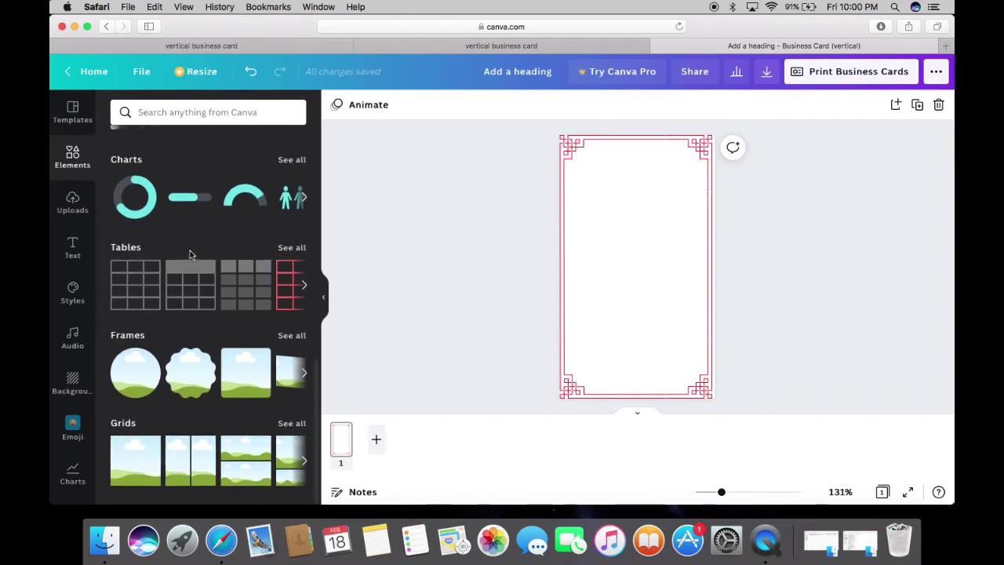
click(144, 381)
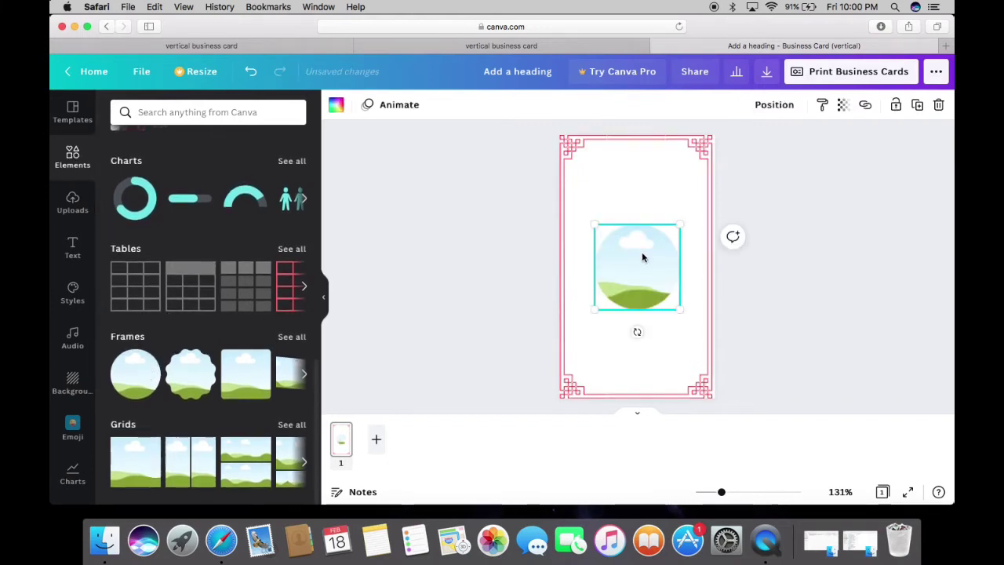
drag(643, 258, 640, 172)
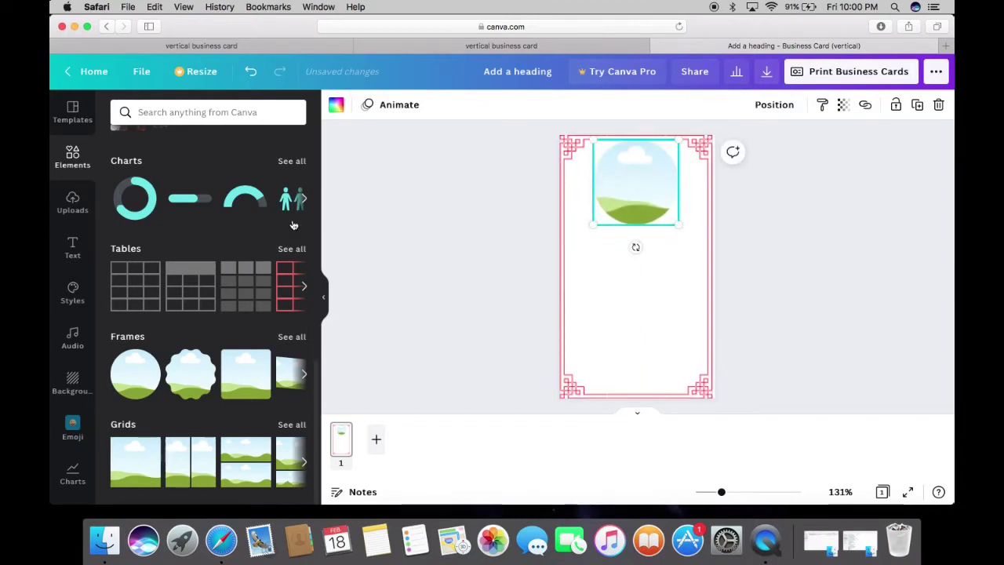
Drop the uploaded portrait photo into the circular frame.
click(72, 199)
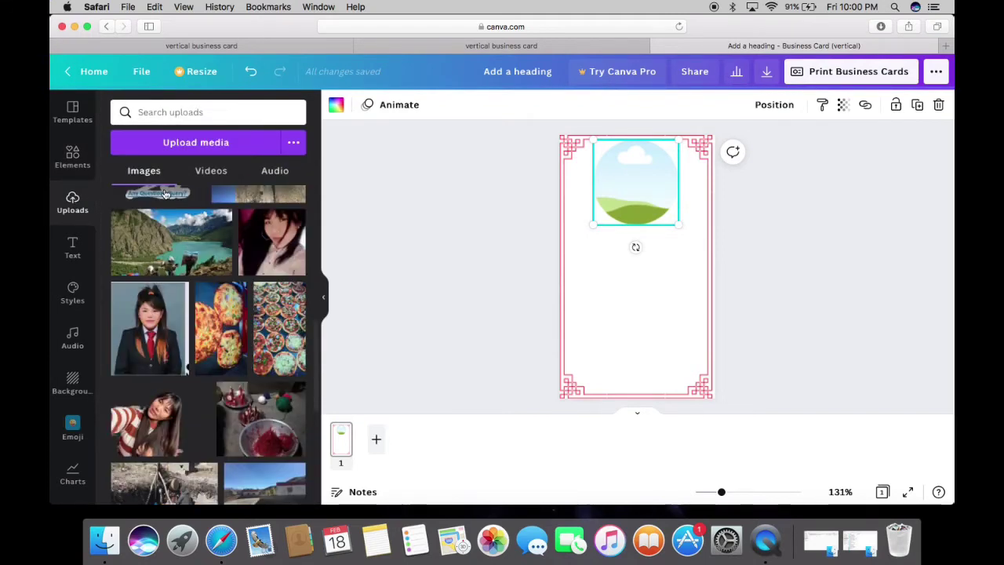
scroll(166, 194, down, 2)
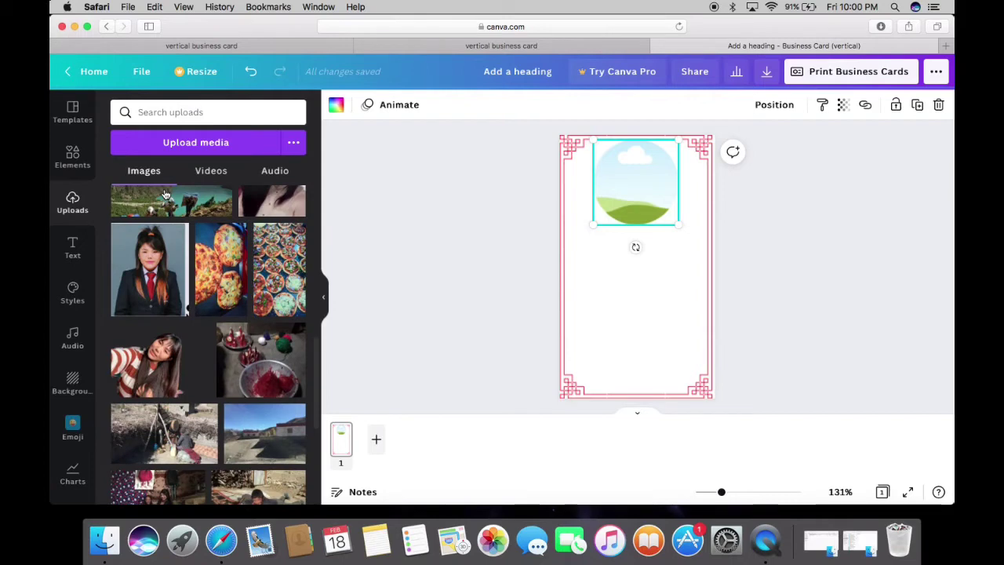
scroll(166, 196, up, 5)
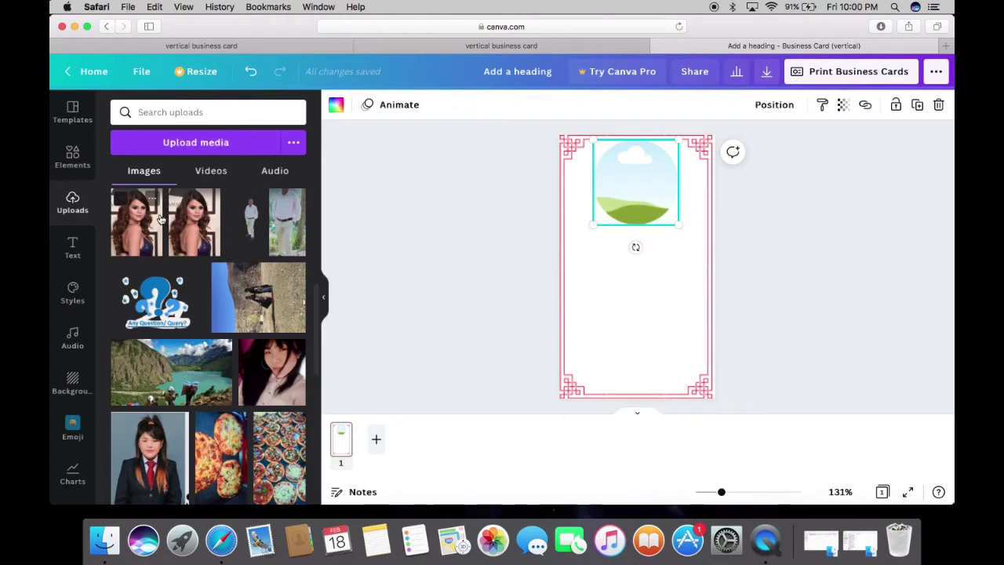
scroll(166, 235, down, 3)
scroll(164, 260, down, 3)
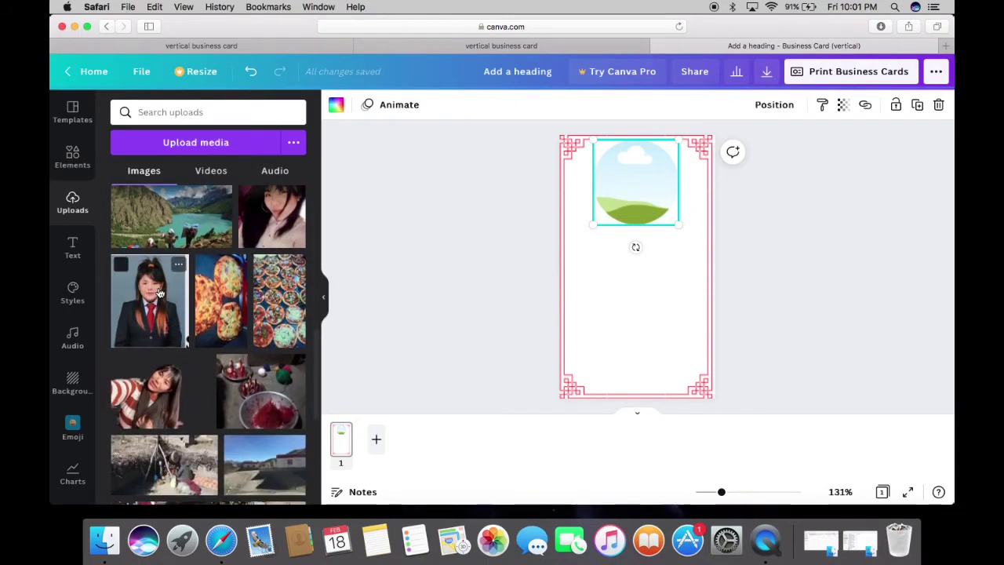
click(161, 292)
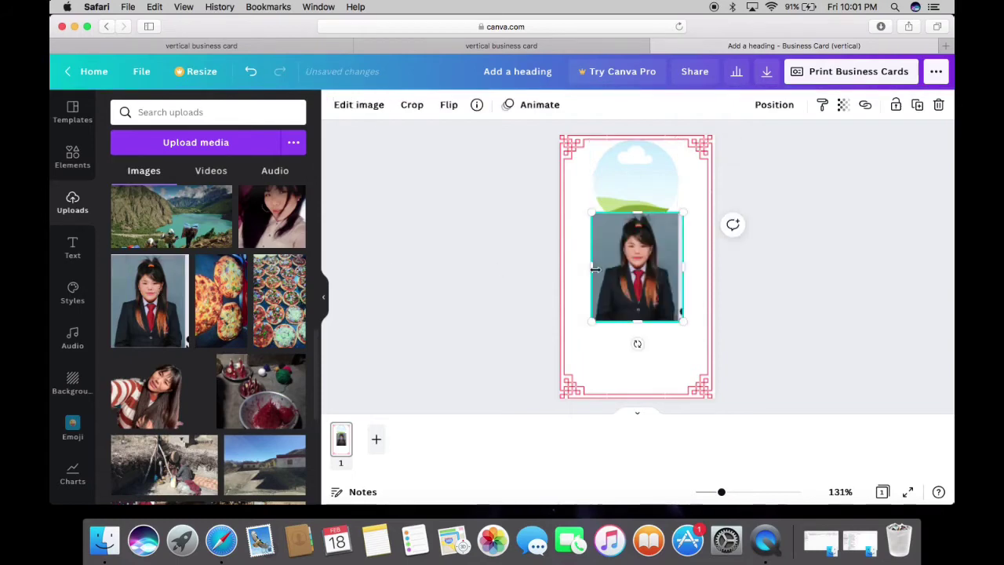
drag(640, 278, 635, 185)
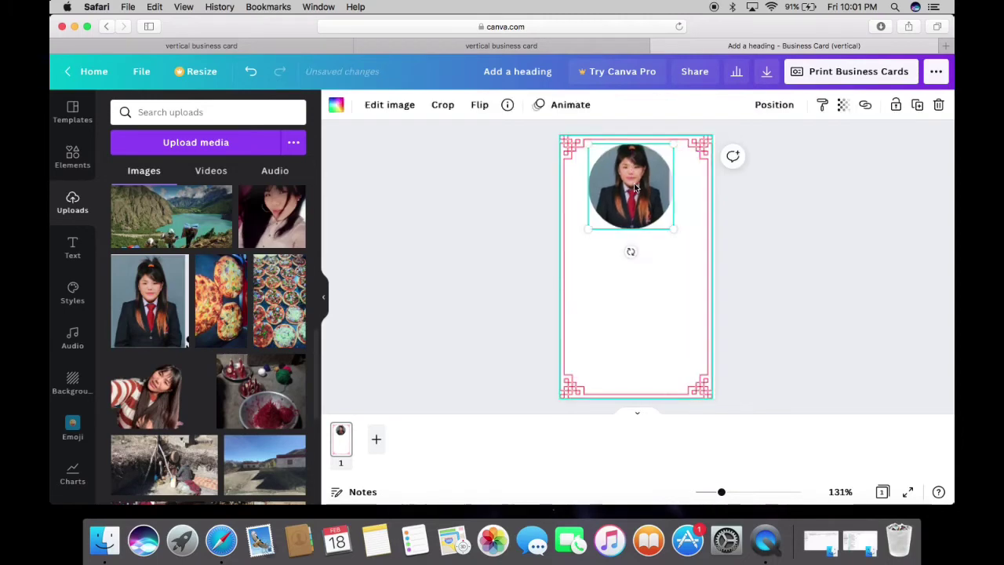
Adjust the portrait's fit inside the circle and nudge it slightly higher.
double_click(634, 185)
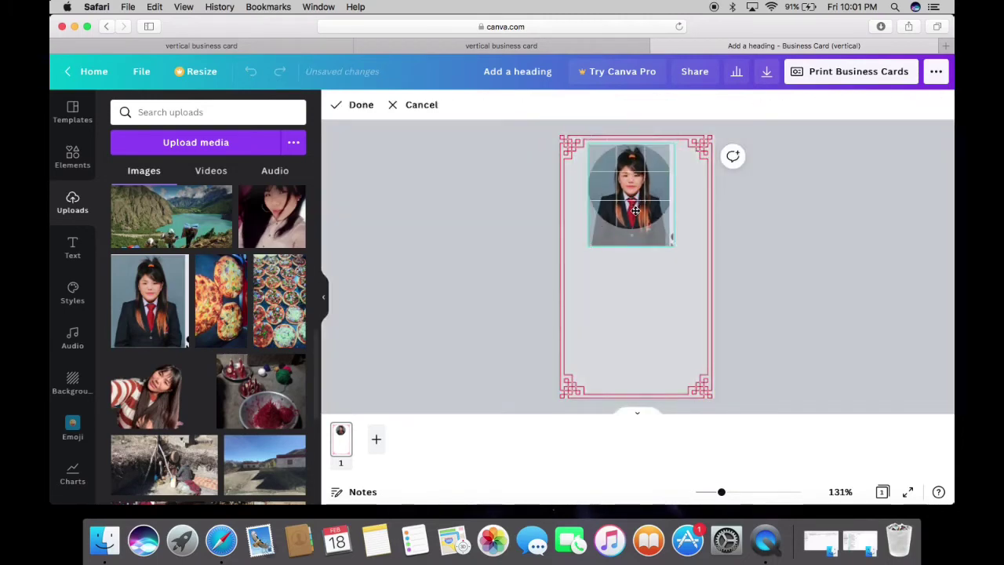
click(624, 292)
drag(632, 224, 631, 219)
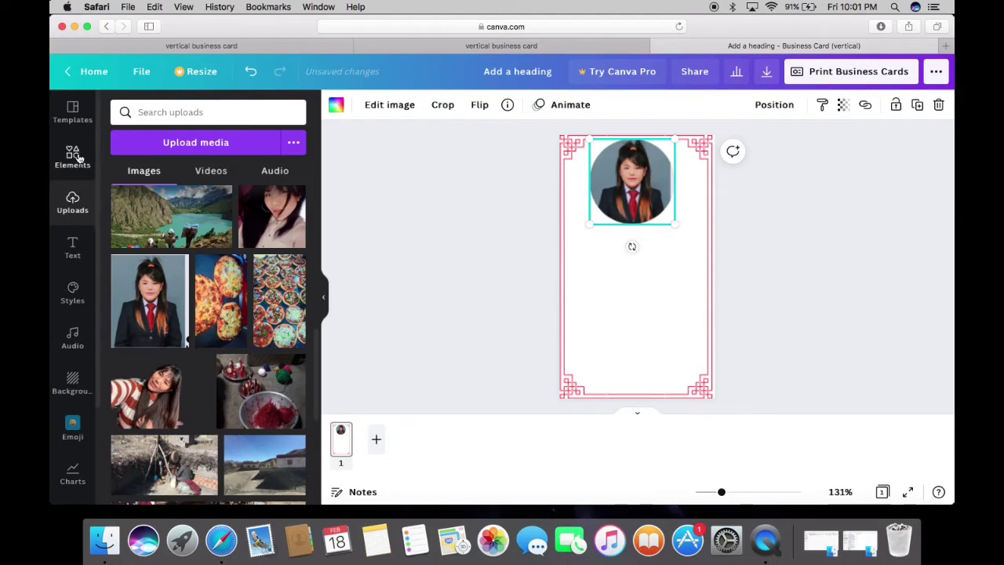
Add a heading with the person's name and 'Youtuber' on a second line.
click(74, 246)
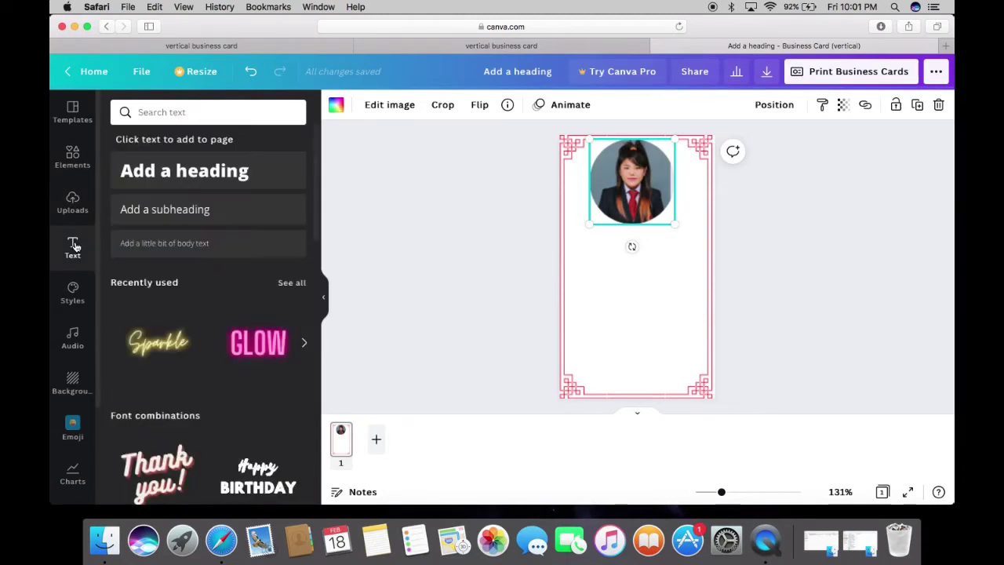
click(187, 178)
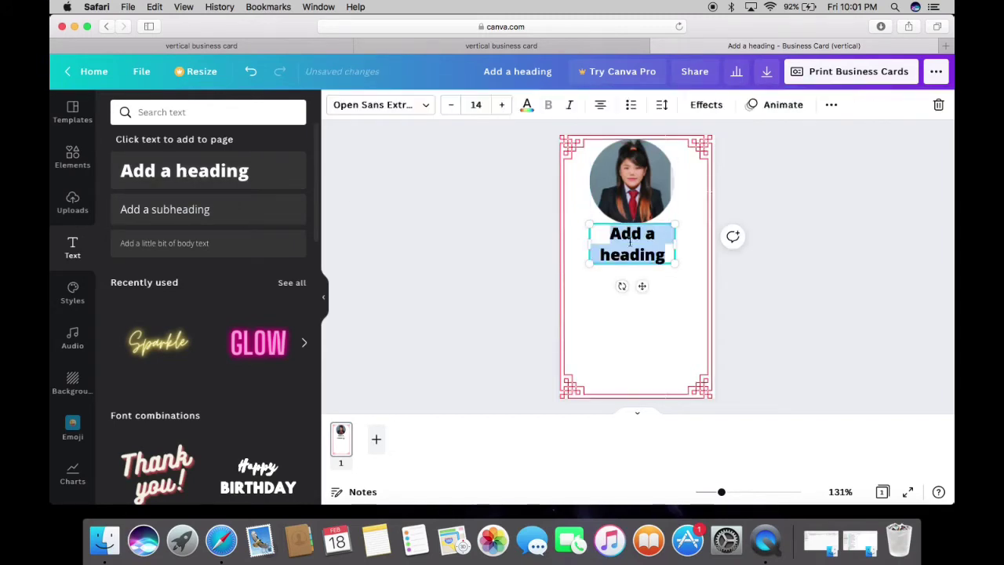
text(So)
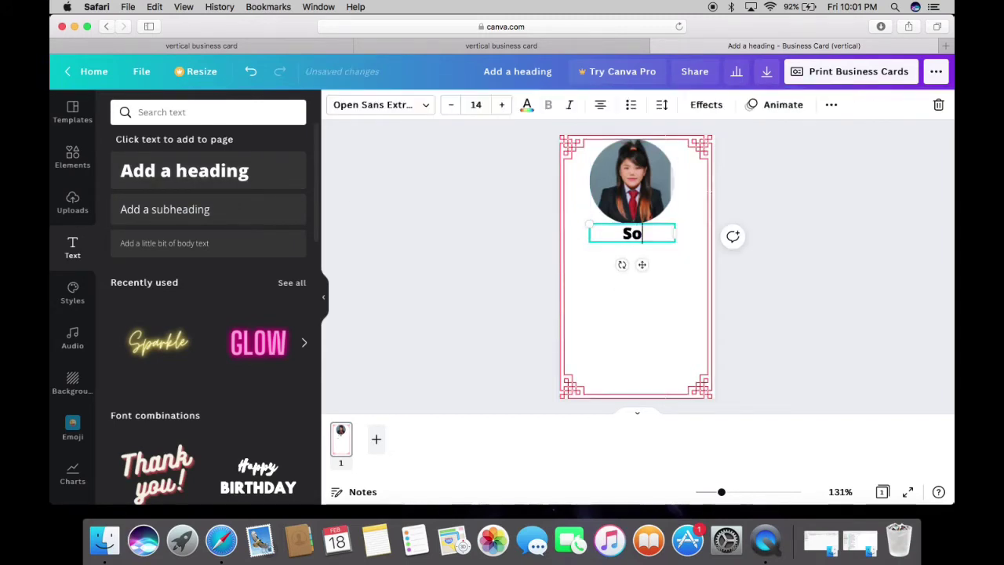
text(nam G)
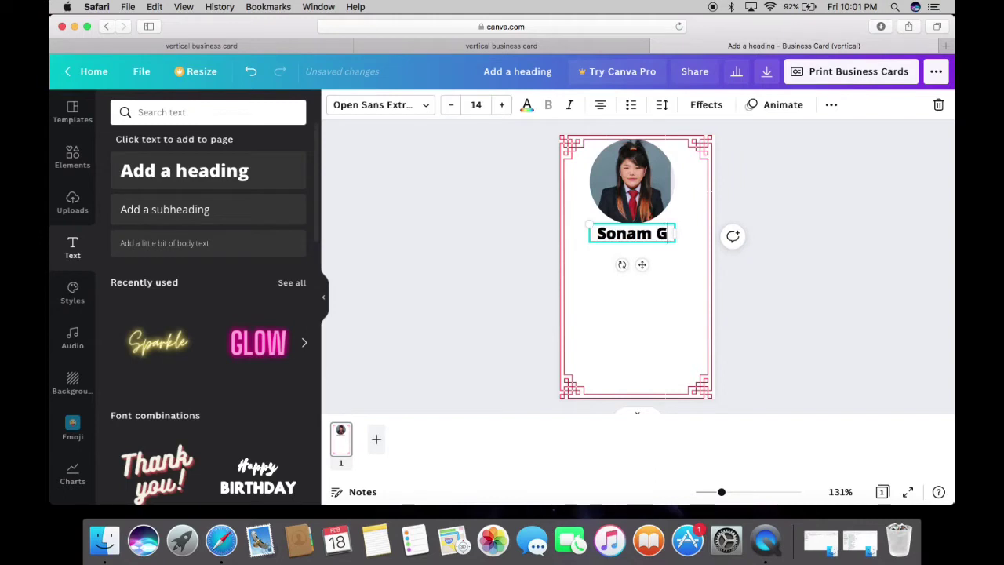
text(urung)
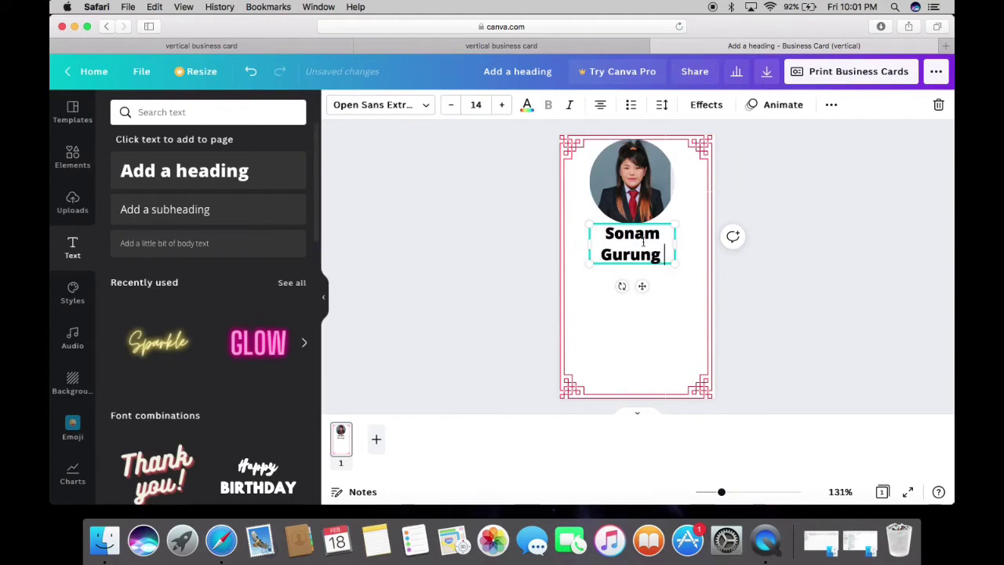
key(Return)
text(Youtu)
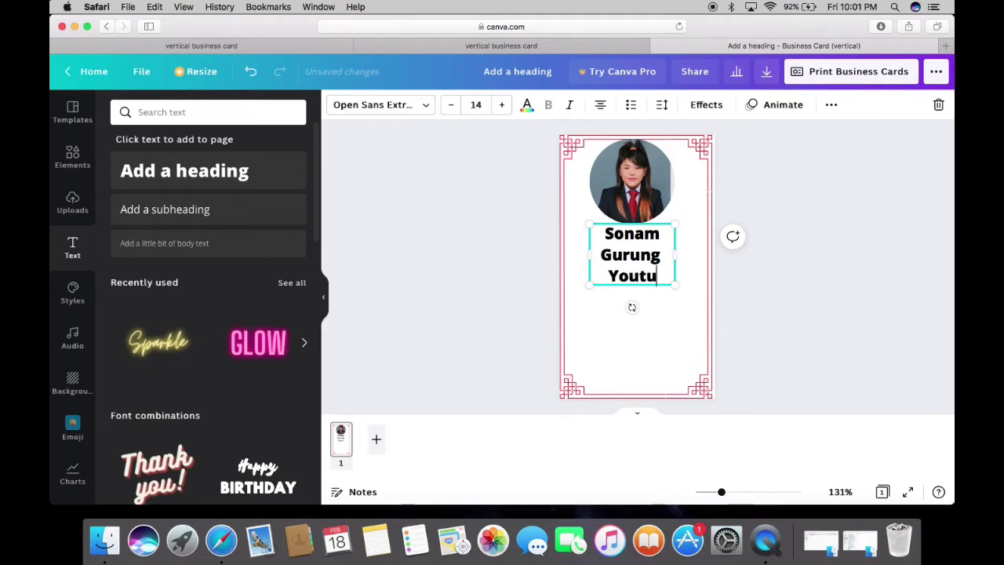
text(ber)
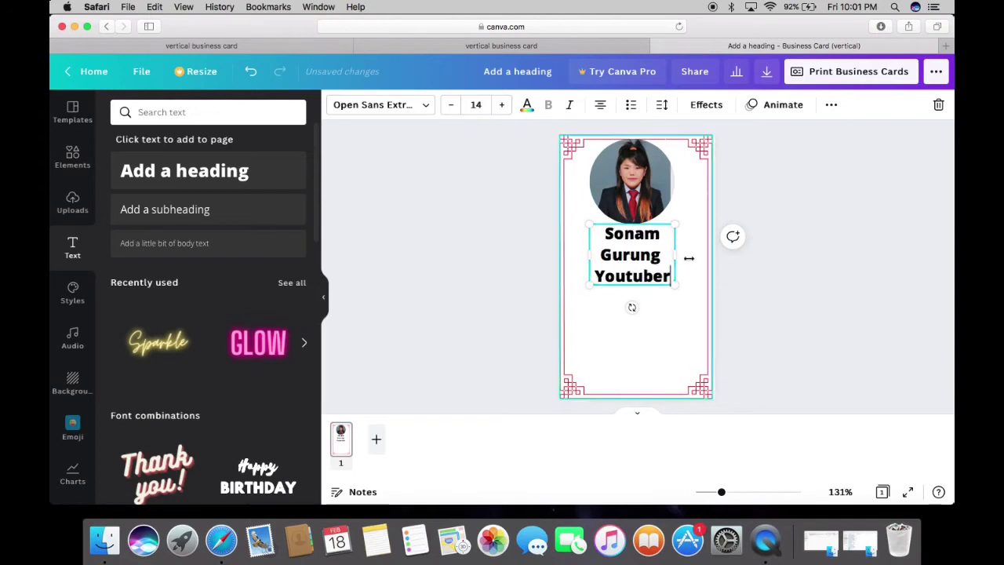
Widen the heading box, shrink the text to size 12.7, and centre it.
drag(676, 255, 707, 256)
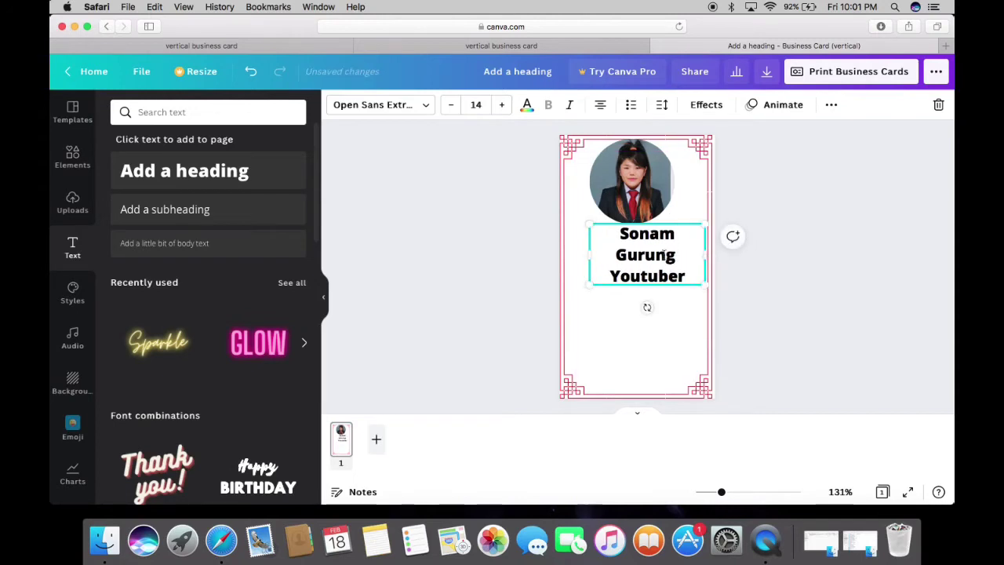
drag(589, 255, 564, 255)
click(663, 292)
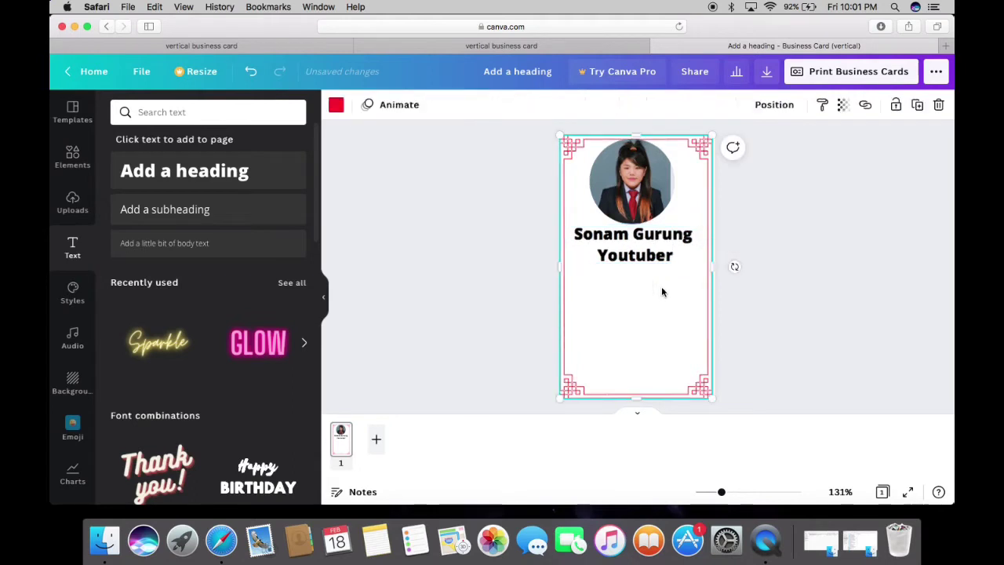
click(695, 248)
drag(705, 264, 692, 259)
drag(629, 244, 636, 245)
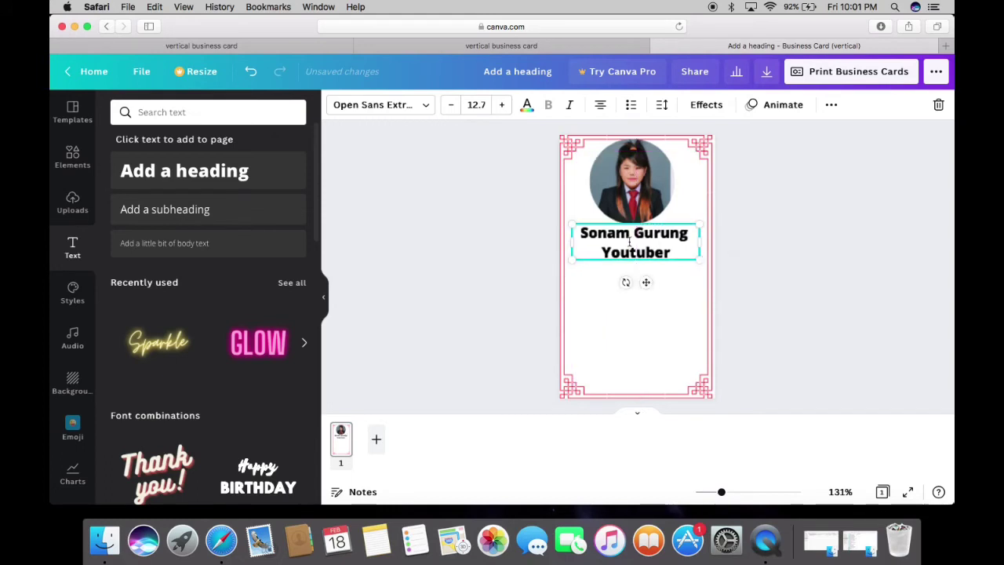
click(608, 306)
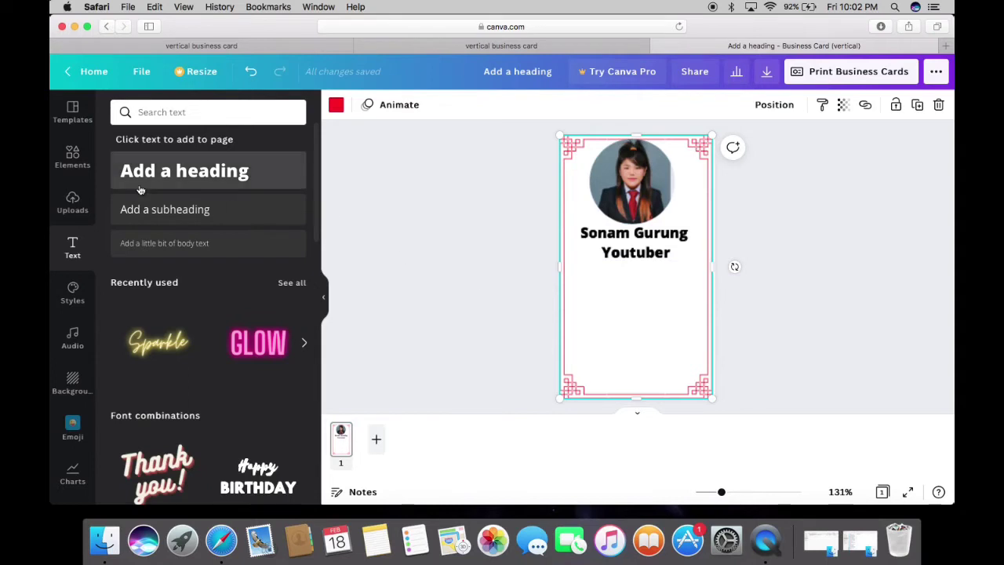
Add a phone icon from Elements just below the heading.
click(73, 161)
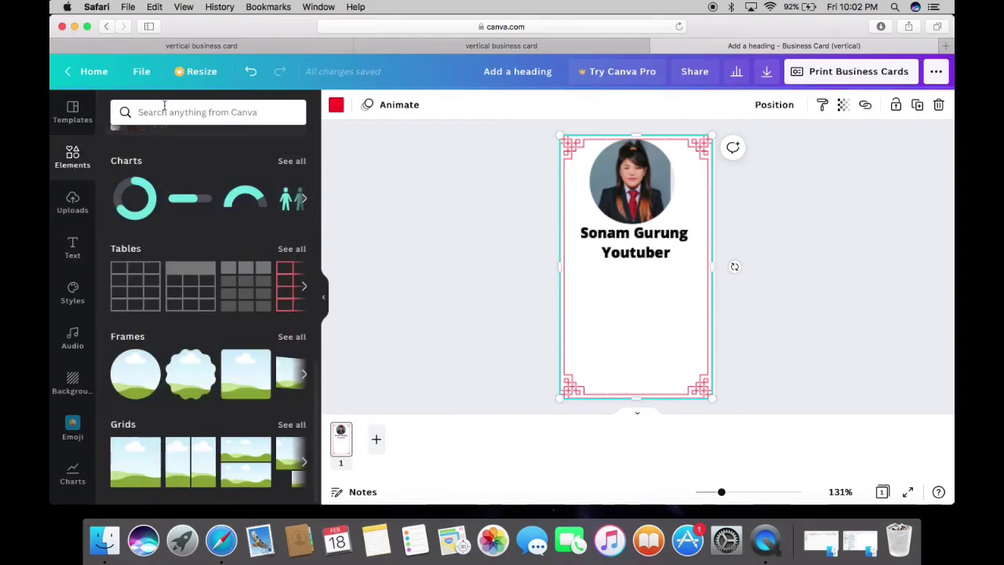
click(153, 113)
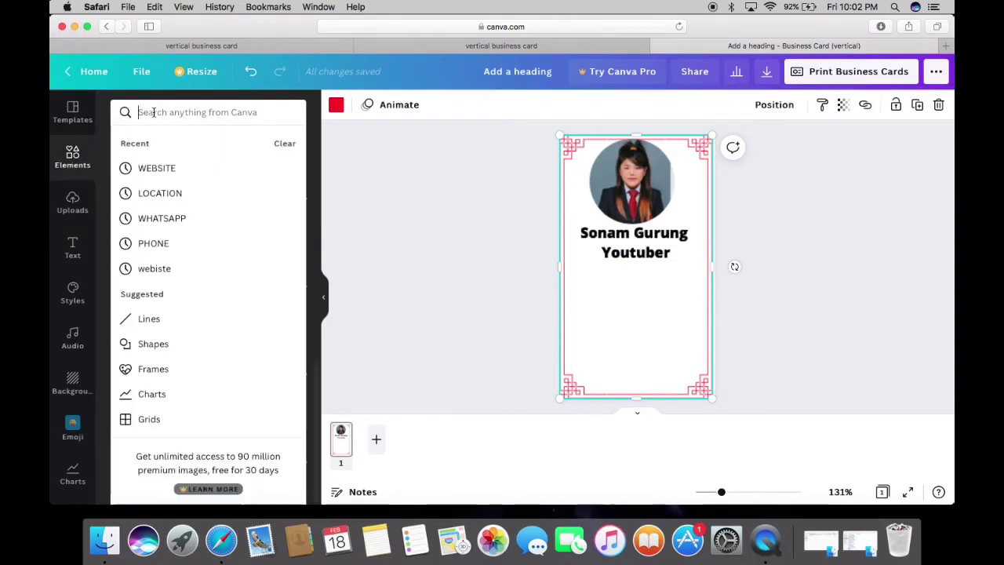
text(Phone)
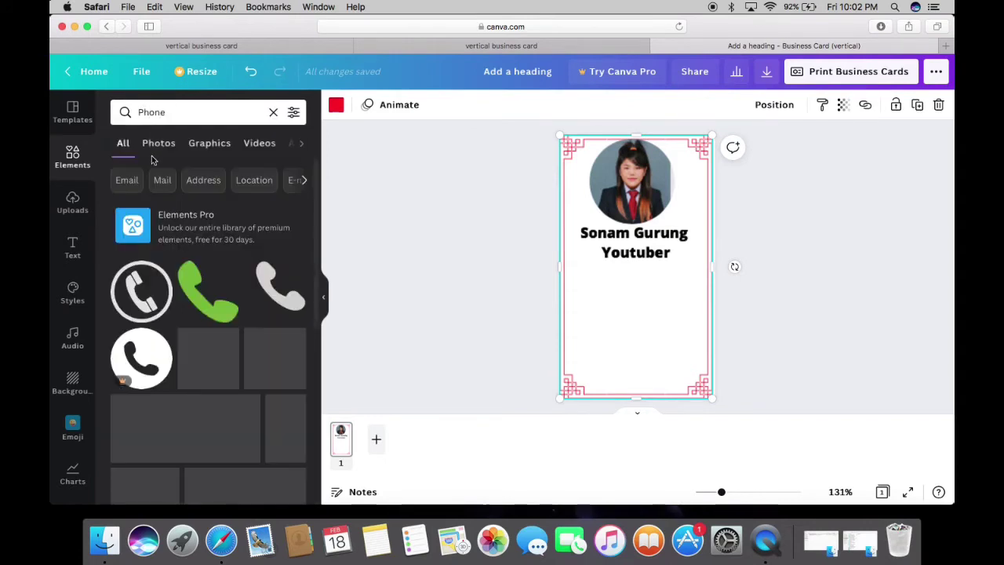
click(285, 292)
drag(638, 275, 640, 284)
Add the green WhatsApp icon from a WhatsApp elements search.
click(274, 114)
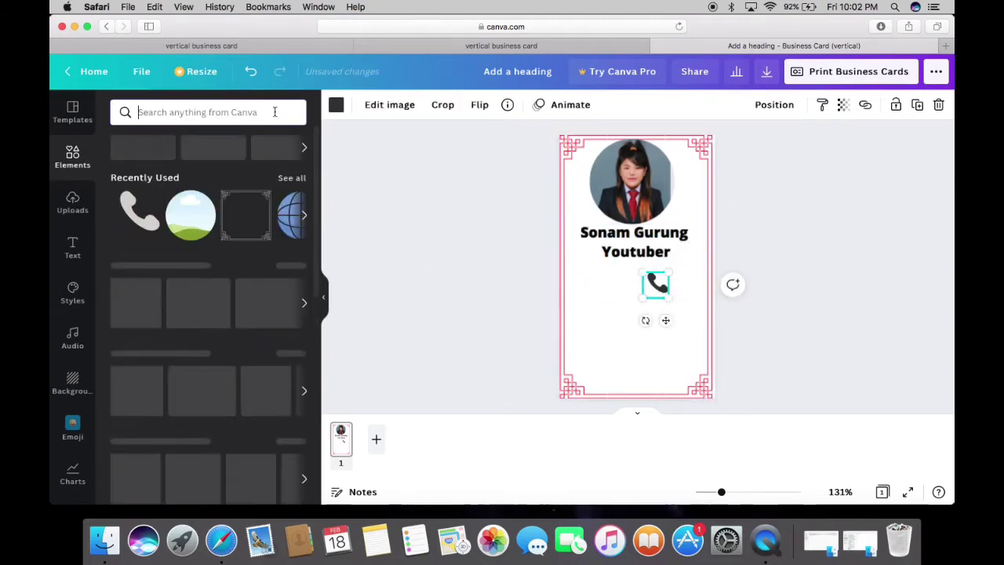
click(273, 112)
text(what)
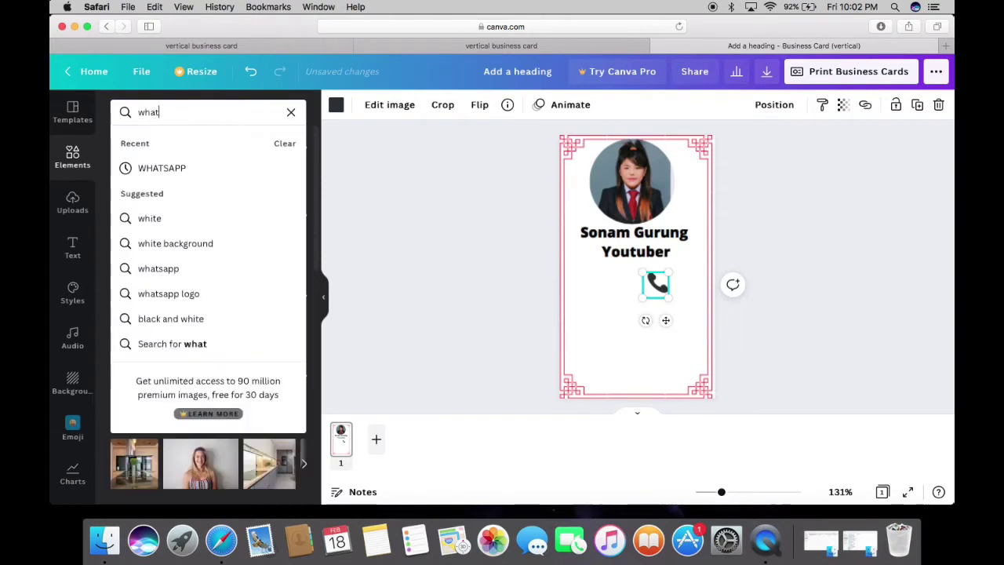
click(179, 166)
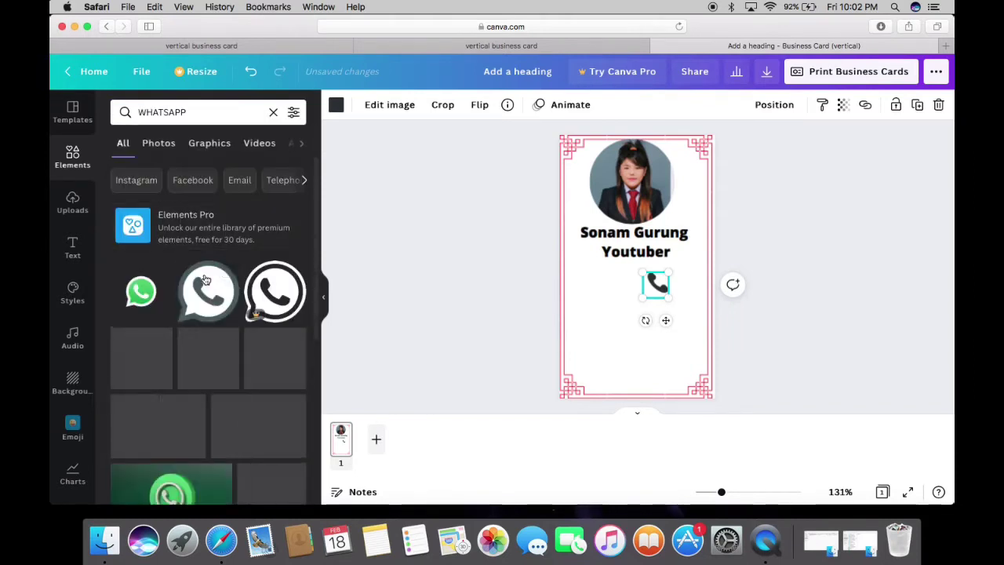
click(142, 292)
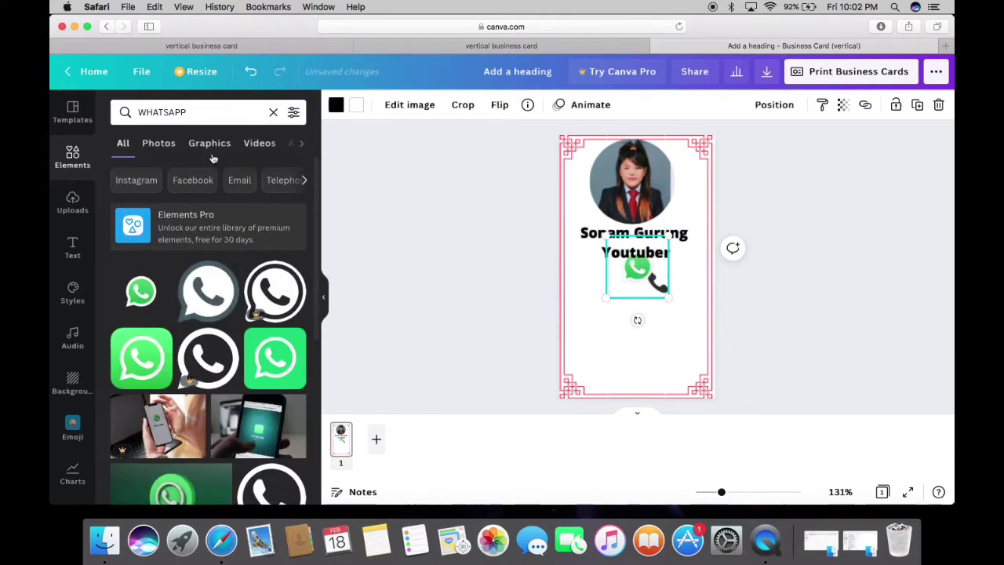
Add a red location pin icon from a Location search.
click(274, 113)
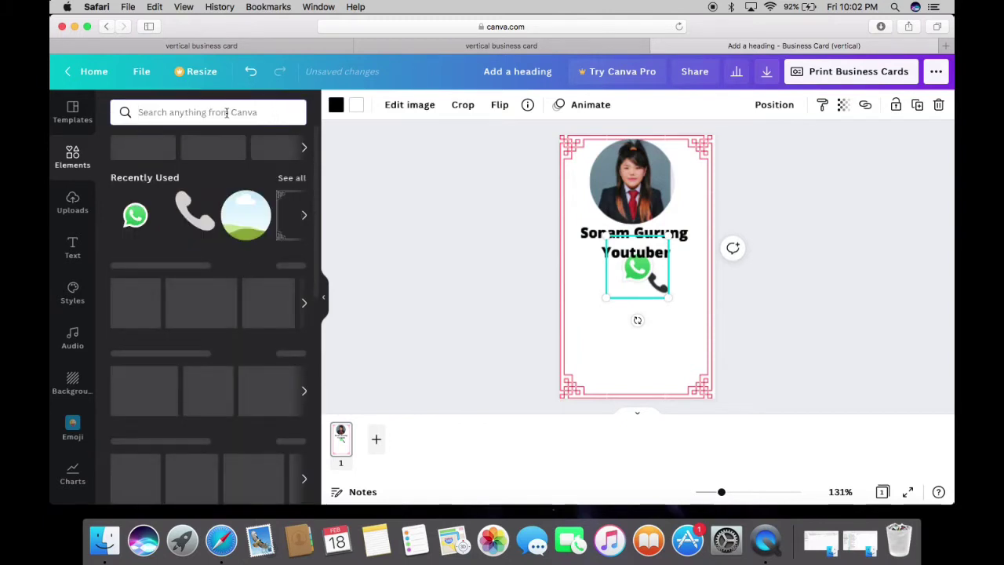
text(L)
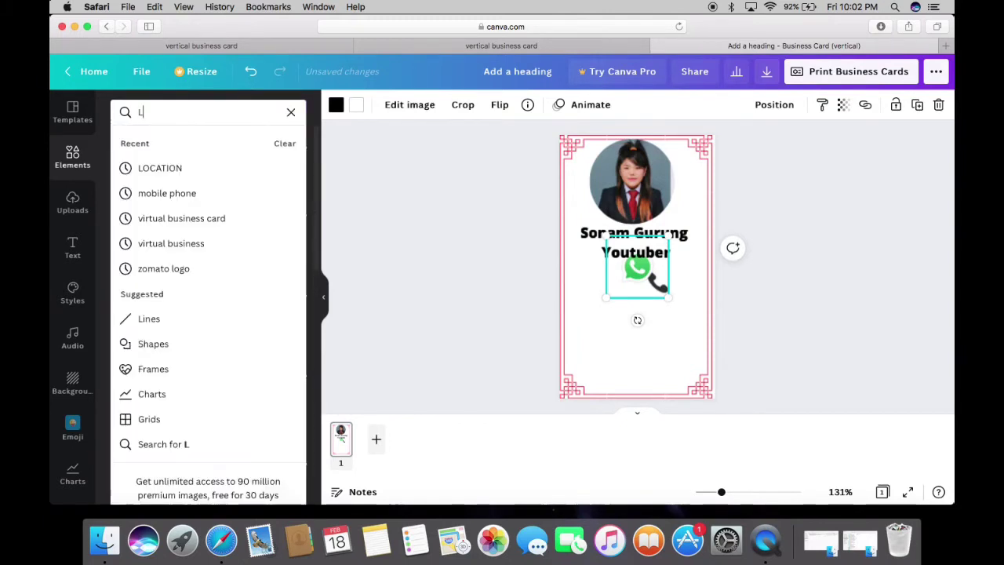
text(ocation)
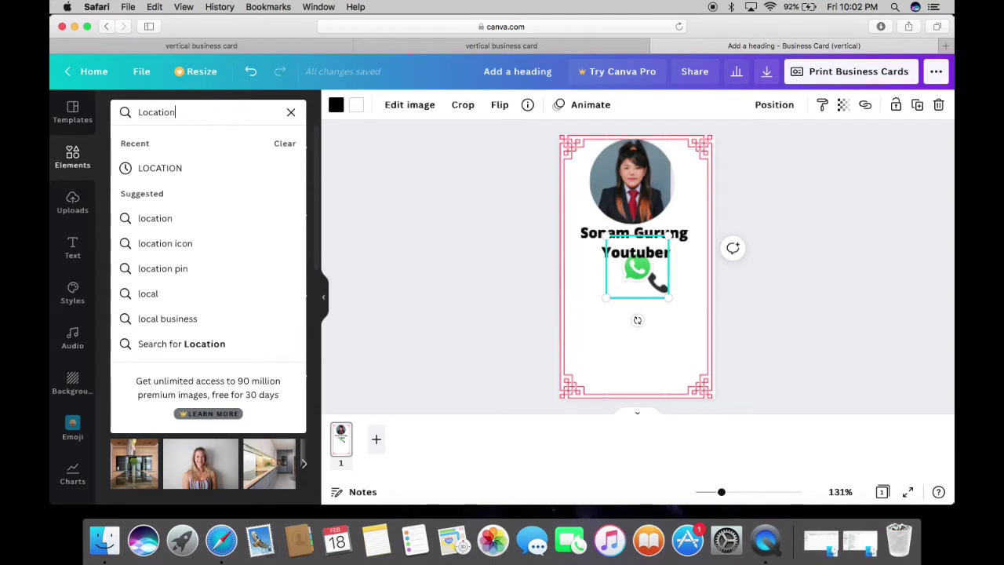
key(Return)
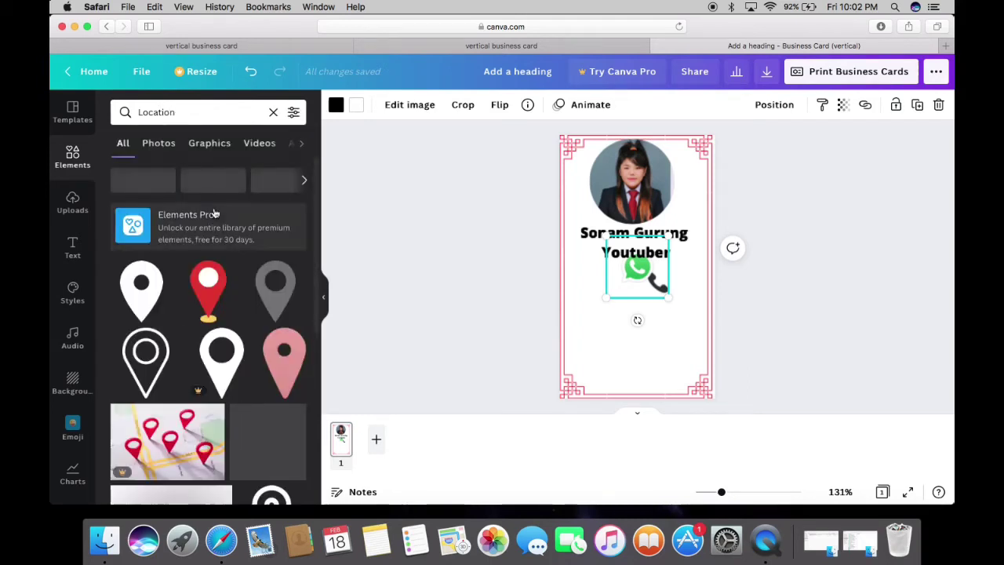
click(212, 283)
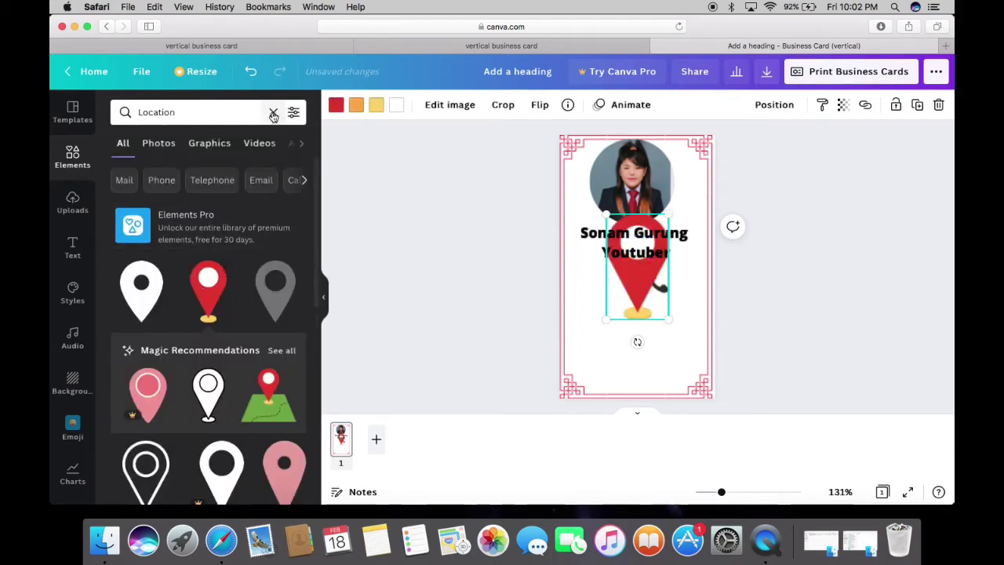
Add a blue globe icon from a Website search and arrange globe, pin and WhatsApp along the bottom.
click(273, 115)
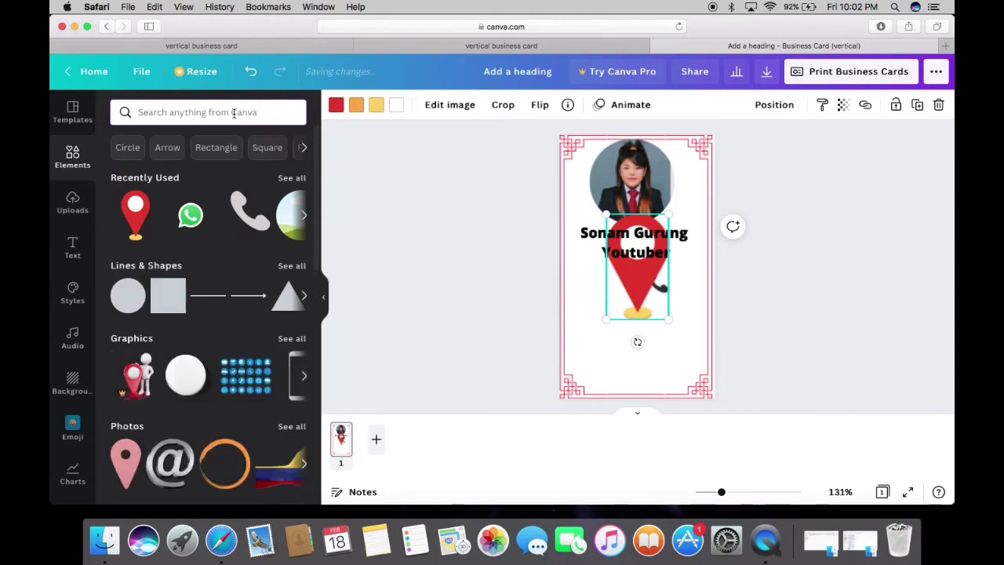
click(234, 112)
text(W)
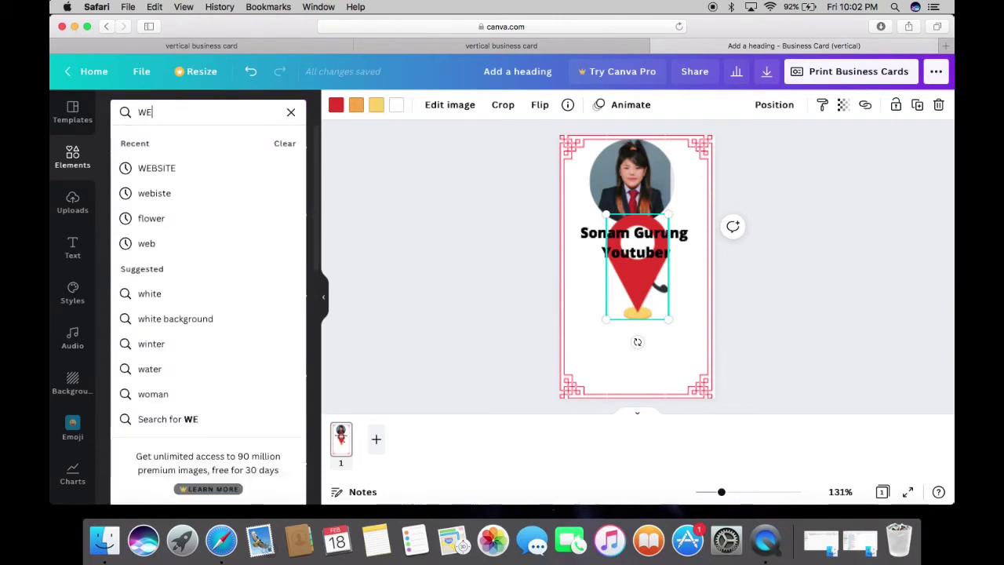
text(eb)
key(BackSpace)
text(bsite)
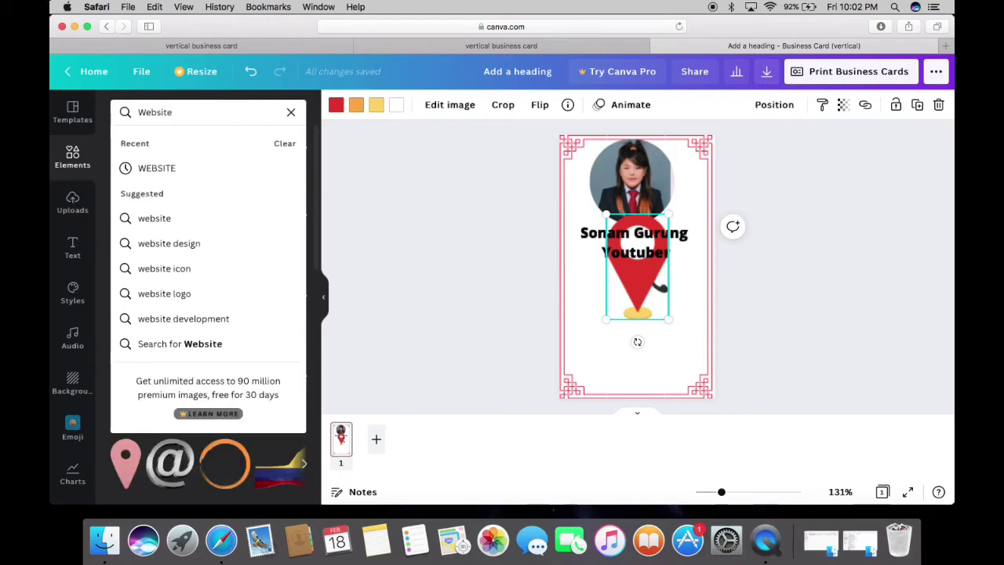
key(Return)
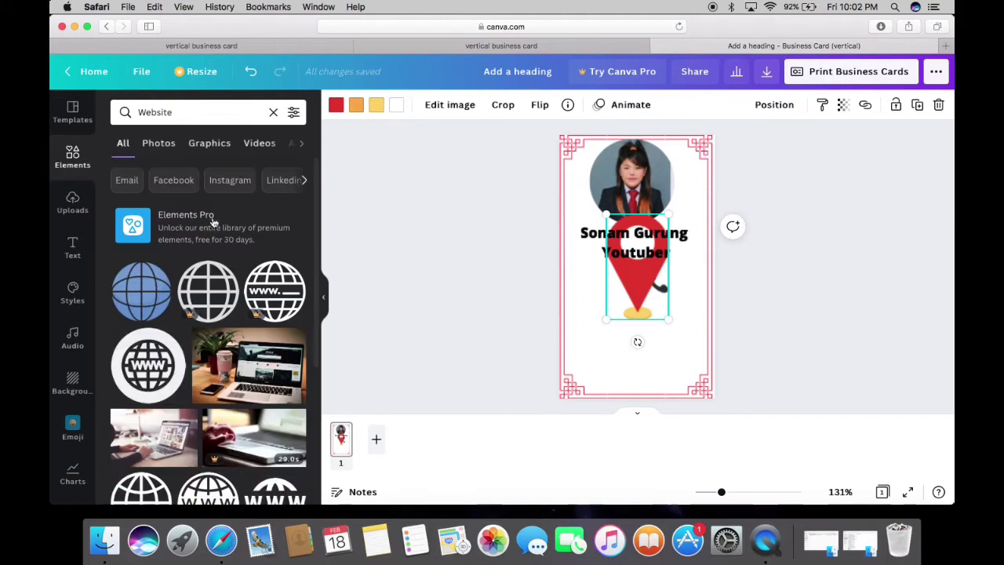
click(153, 298)
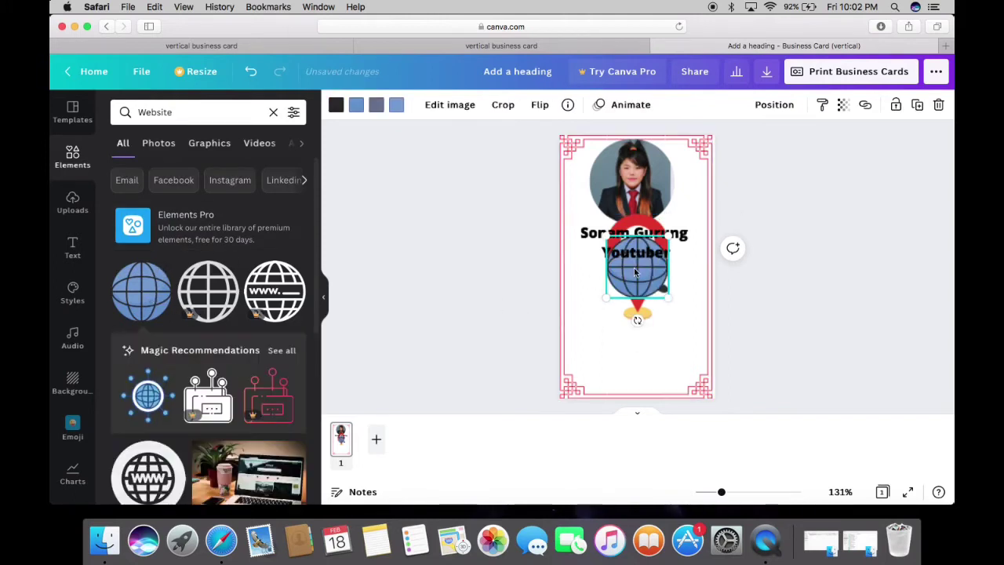
drag(635, 289, 610, 365)
drag(642, 279, 661, 364)
drag(662, 289, 684, 359)
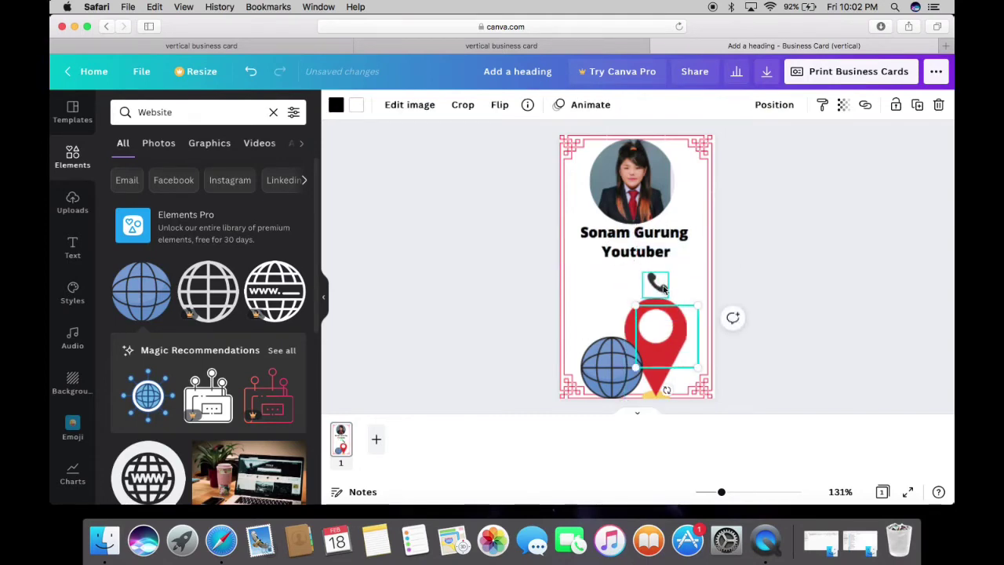
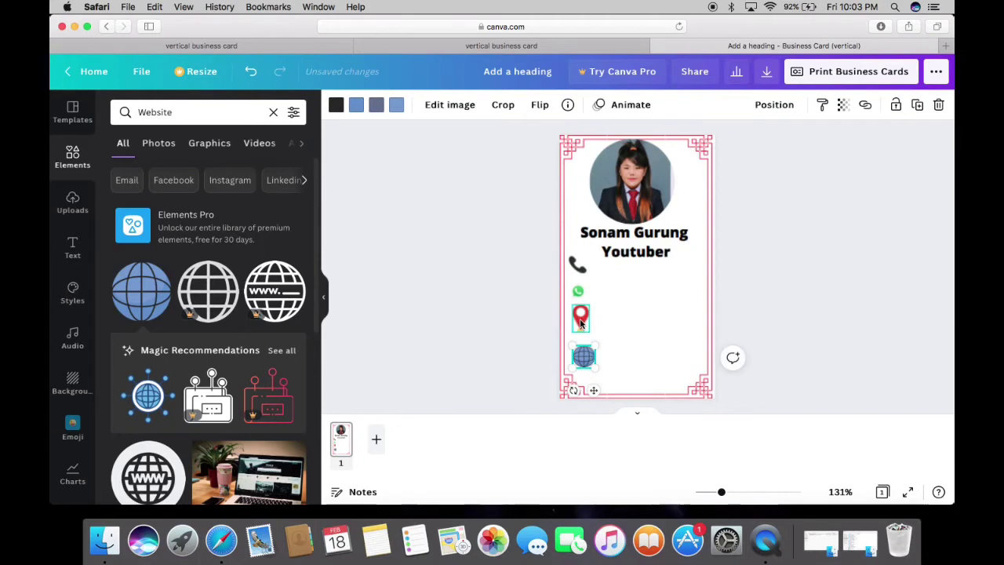
Line up the phone, WhatsApp, location pin and globe icons in an evenly spaced column.
drag(581, 317, 596, 307)
click(579, 291)
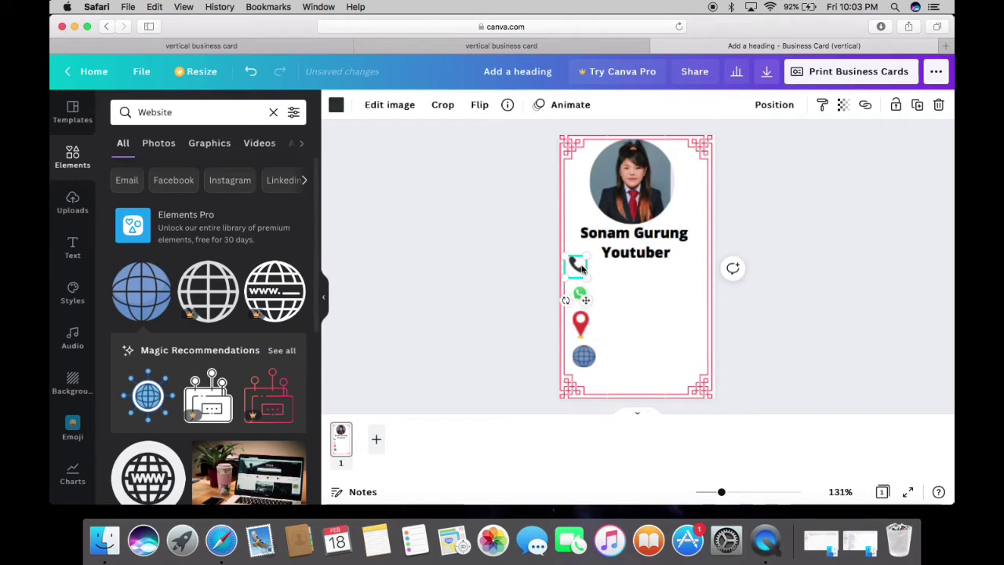
click(625, 299)
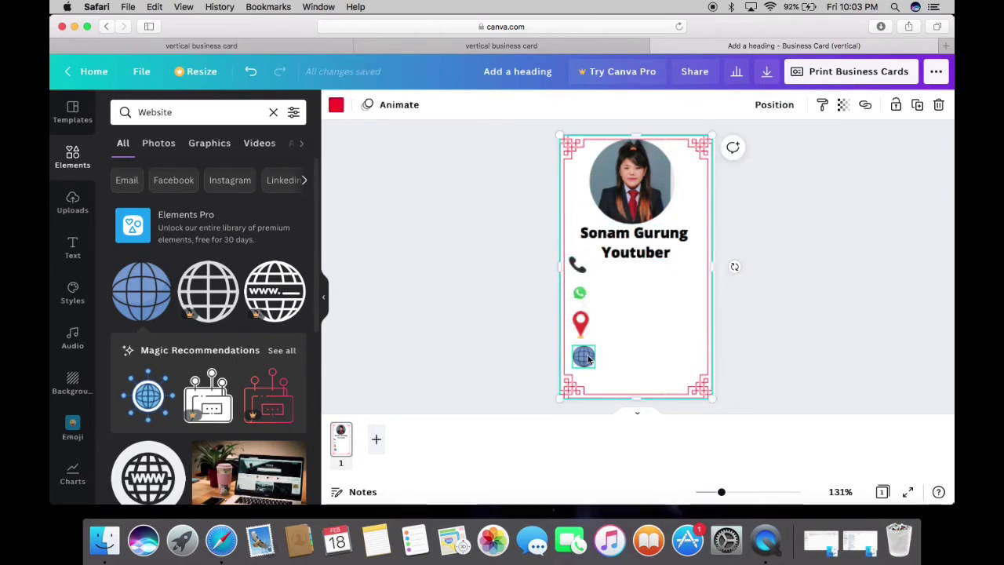
drag(584, 357, 584, 363)
drag(582, 326, 580, 337)
drag(580, 293, 579, 305)
drag(578, 265, 578, 276)
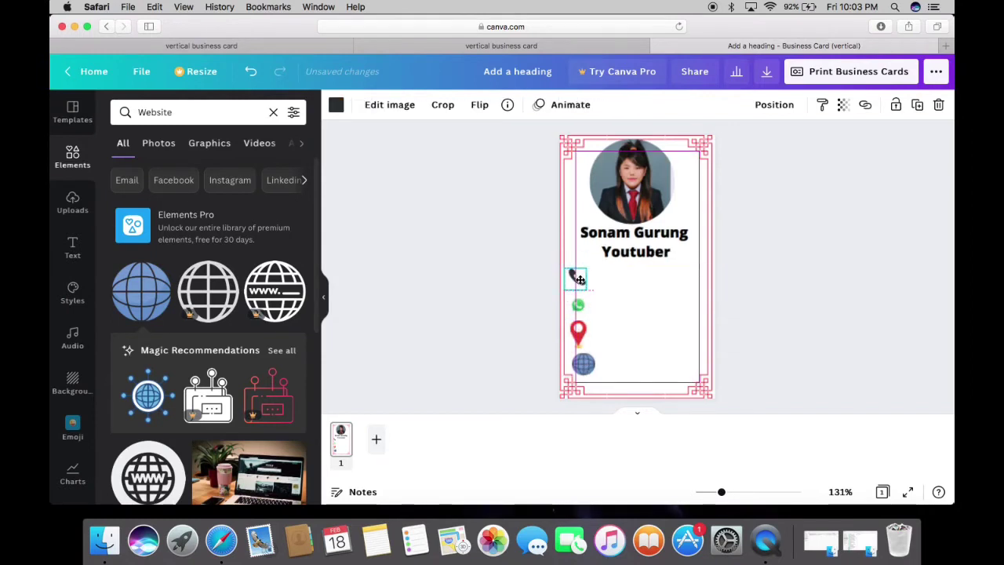
click(620, 306)
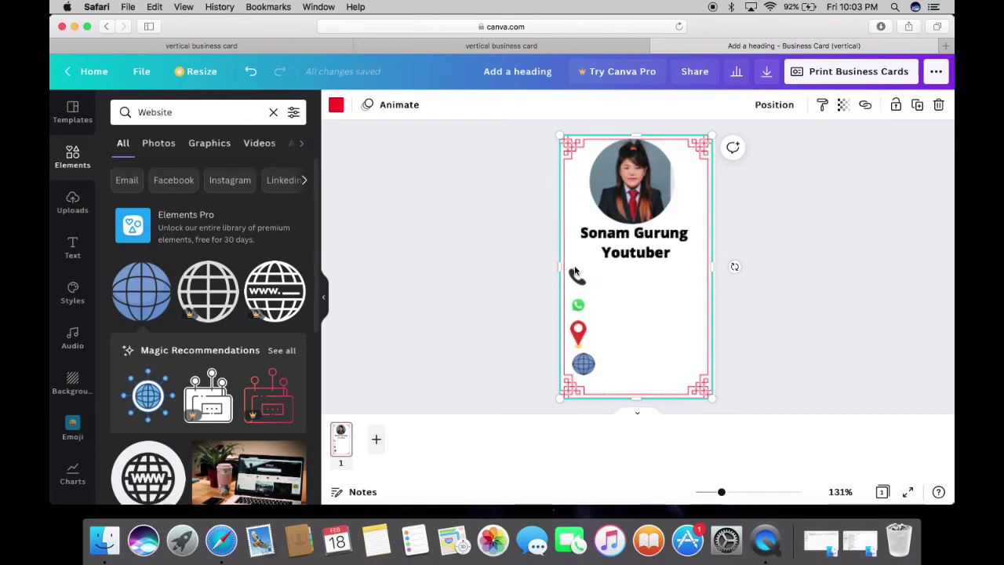
Add a subheading text box beside the phone icon, trim its placeholder, and bring up the contact note.
click(78, 250)
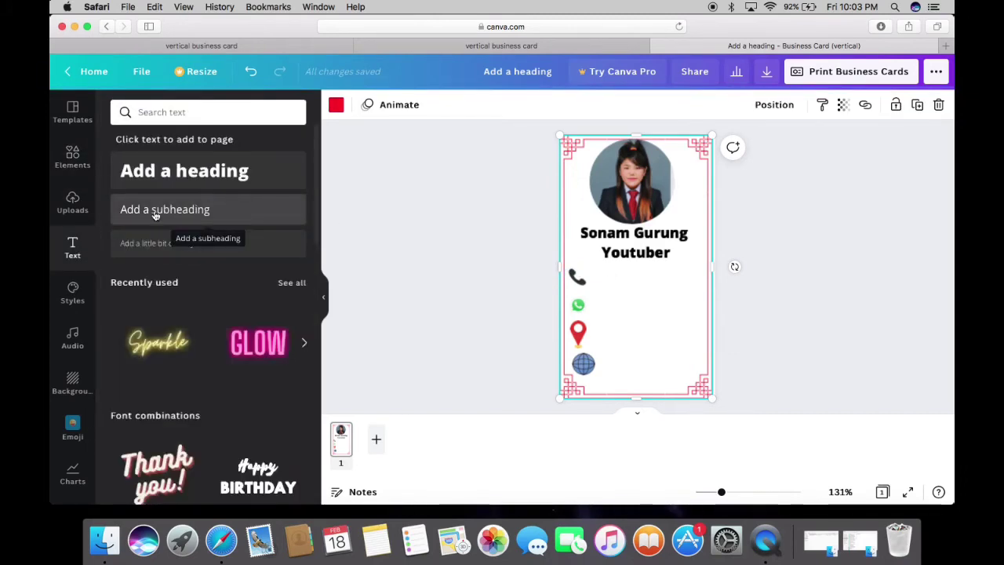
click(189, 210)
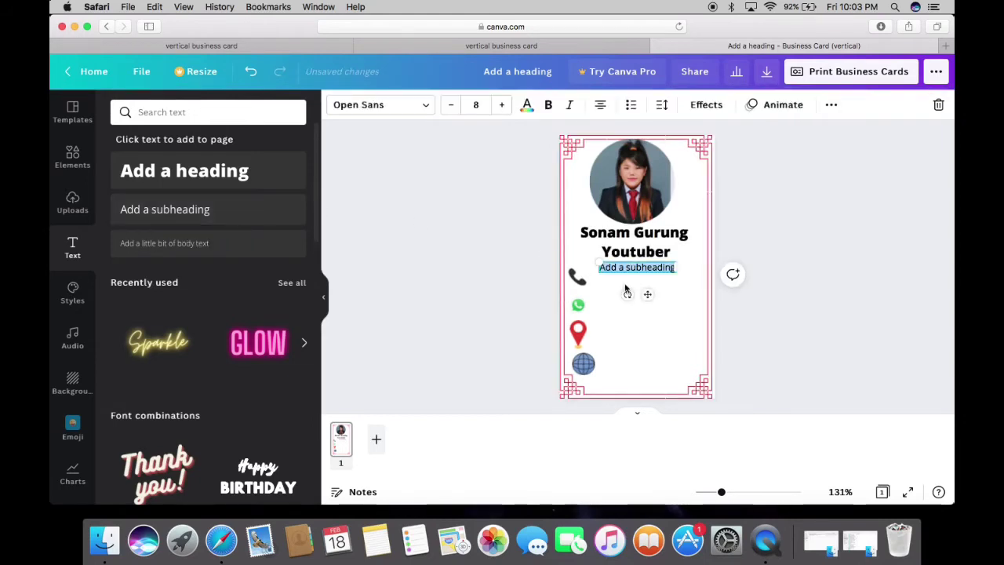
drag(647, 295, 648, 307)
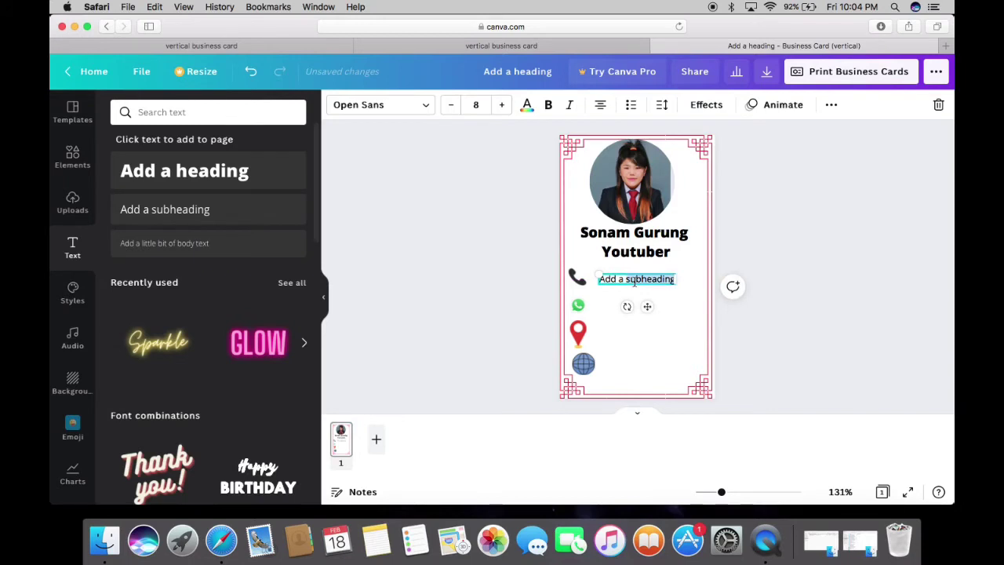
key(BackSpace)
key(BackSpace)
key(BackSpace)
key(BackSpace)
key(BackSpace)
key(BackSpace)
key(BackSpace)
key(BackSpace)
key(BackSpace)
key(BackSpace)
key(BackSpace)
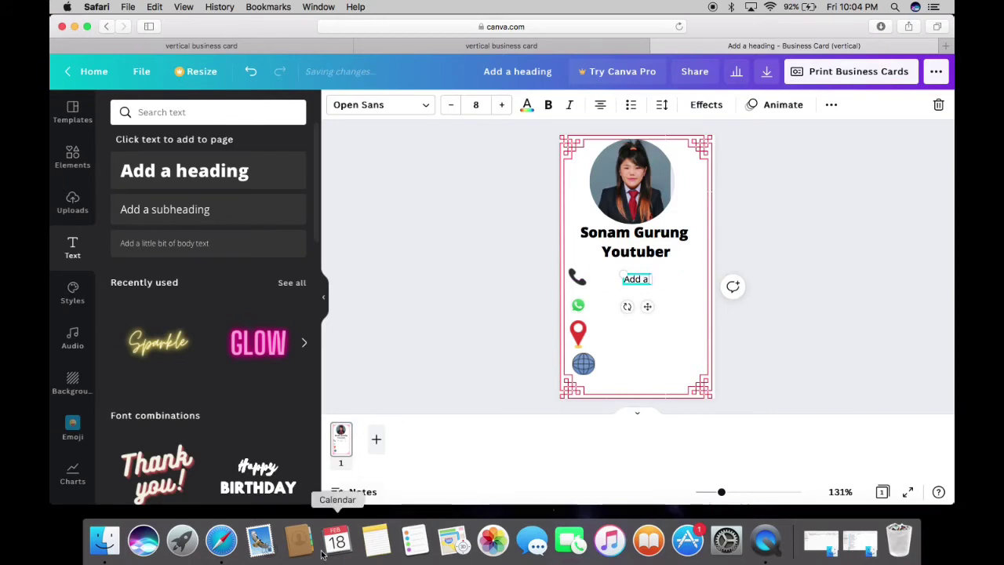
click(377, 541)
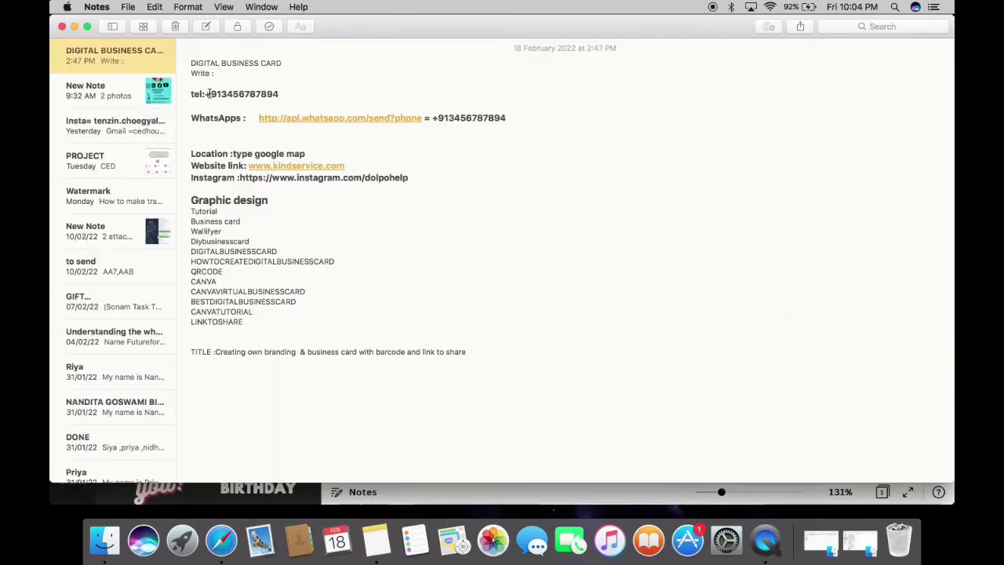
Copy the phone number after tel: in the note and go back to Canva.
drag(206, 93, 278, 94)
key(super+c)
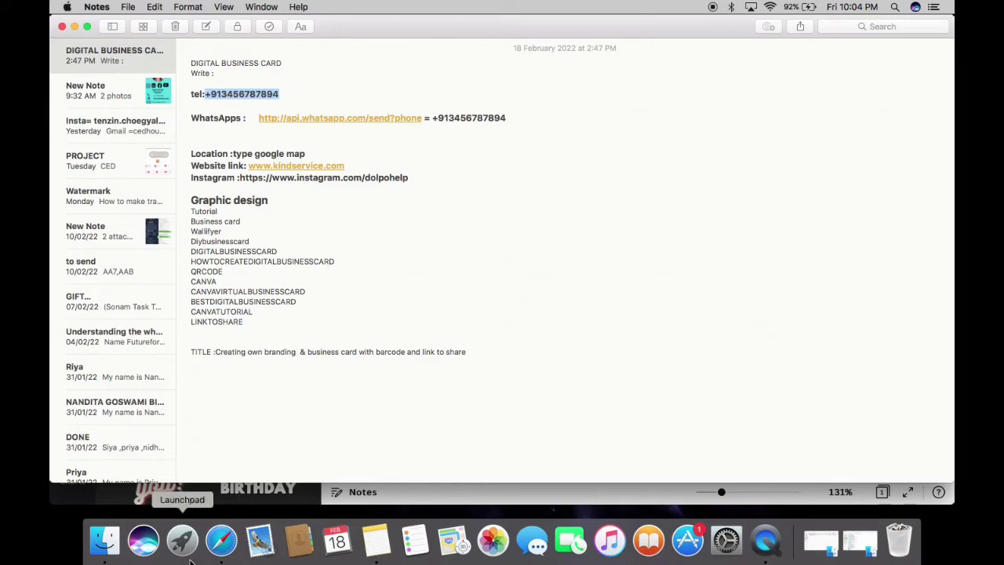
click(214, 541)
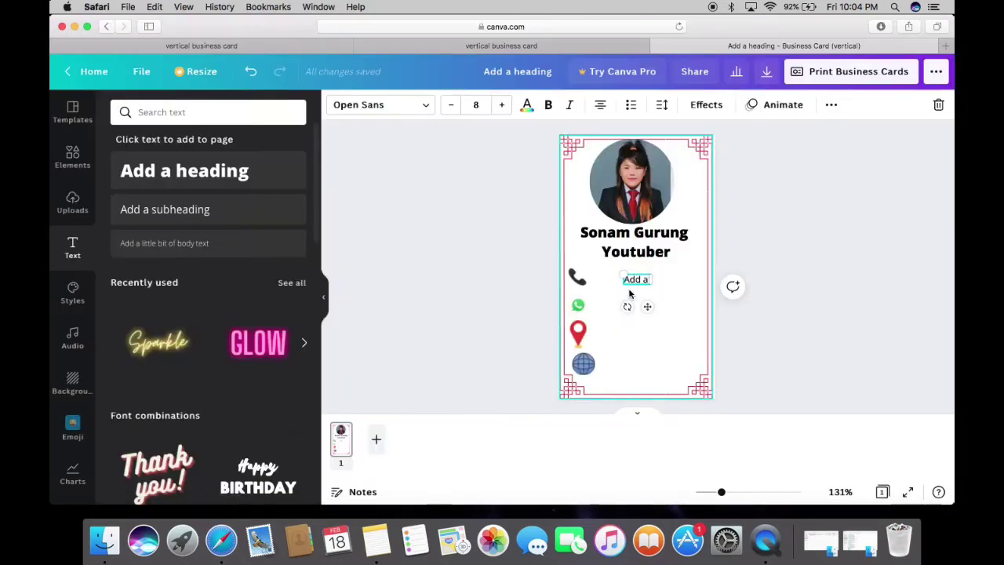
Replace the placeholder with the pasted phone number and reduce it to font size 7.5.
key(BackSpace)
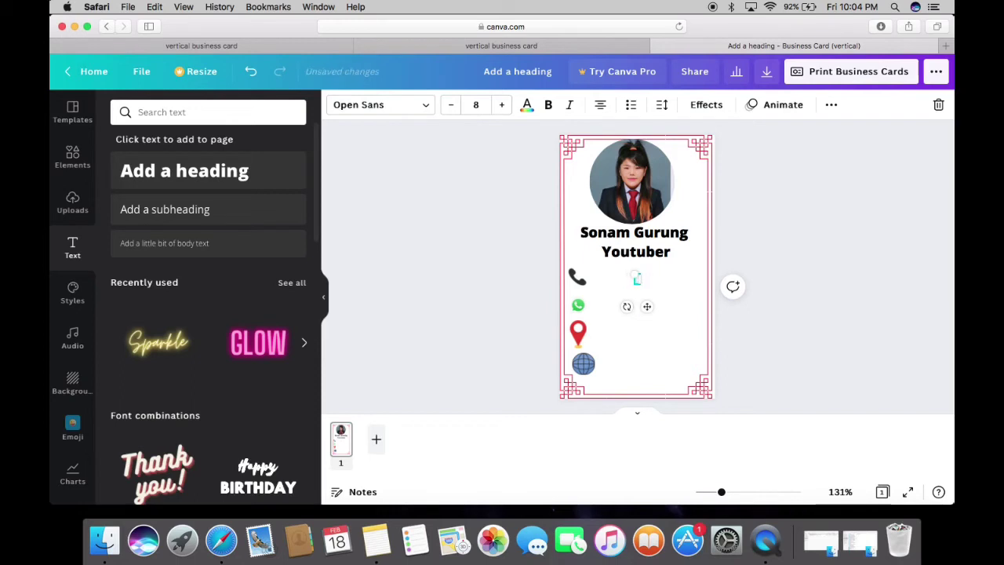
key(super+v)
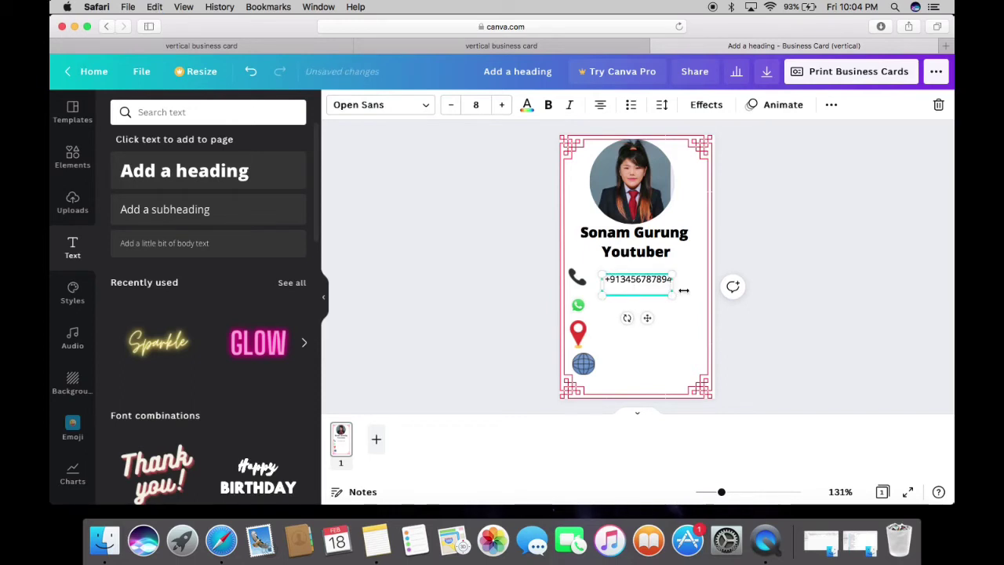
drag(669, 289, 666, 292)
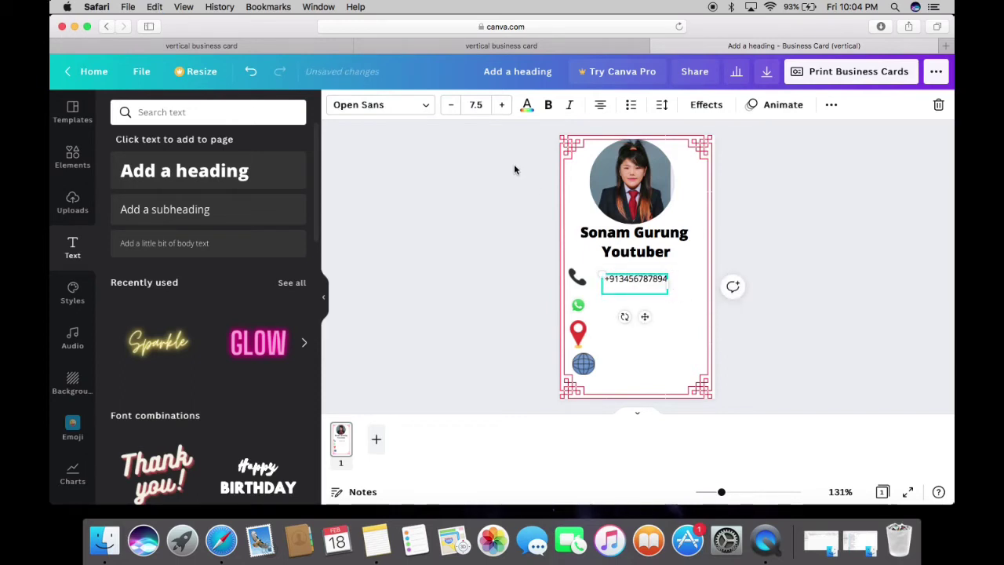
click(450, 107)
click(450, 108)
click(450, 108)
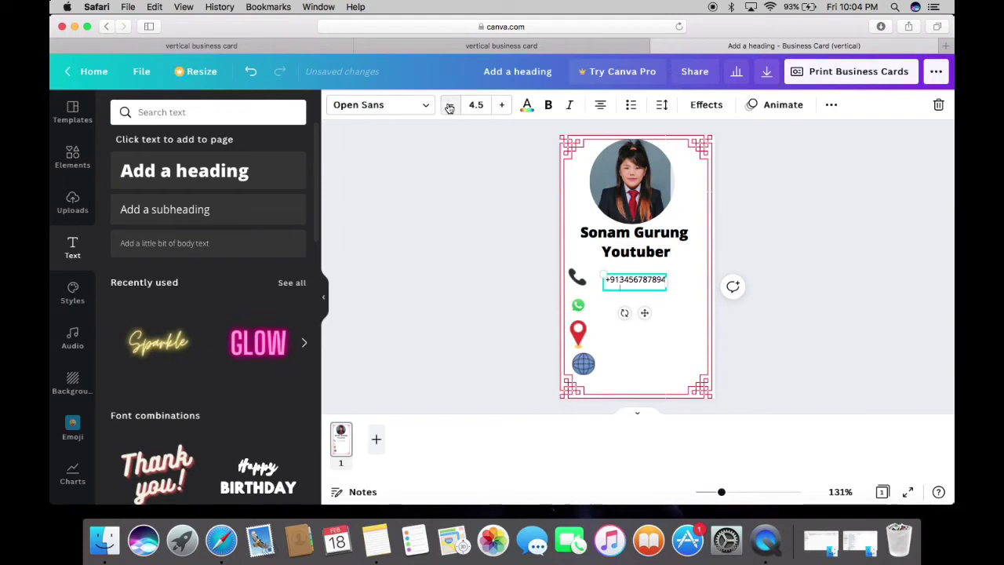
click(449, 107)
click(450, 107)
click(449, 107)
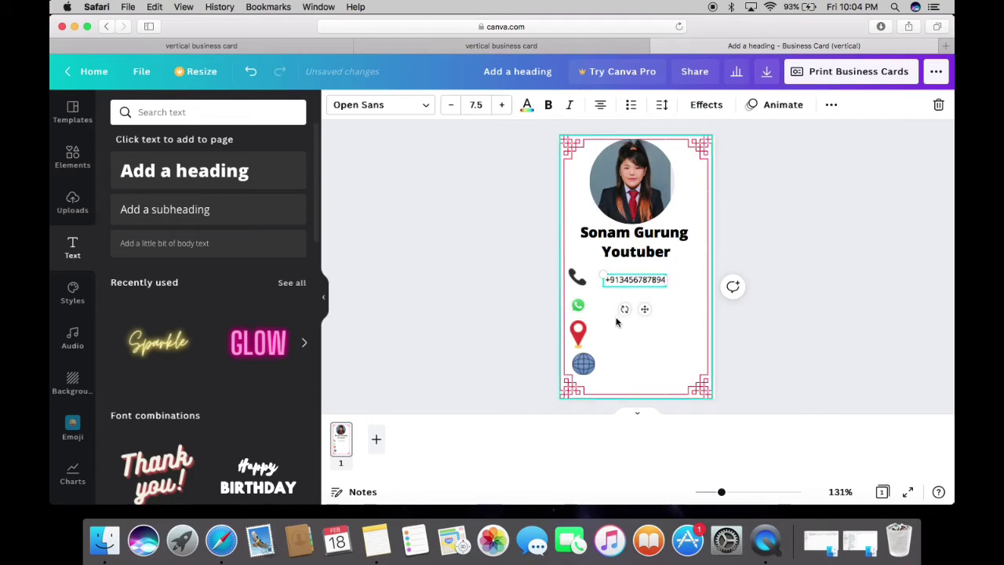
click(607, 311)
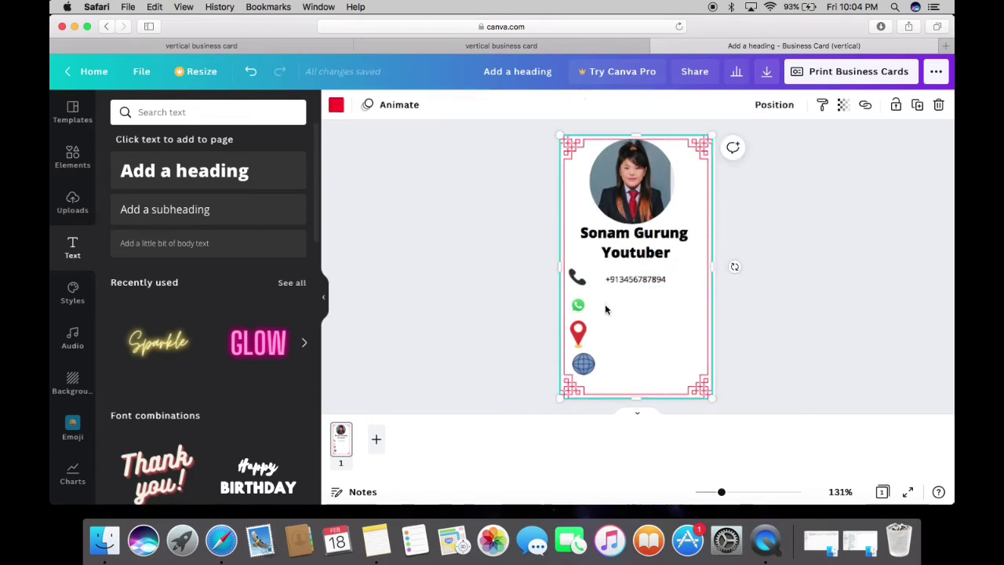
click(631, 280)
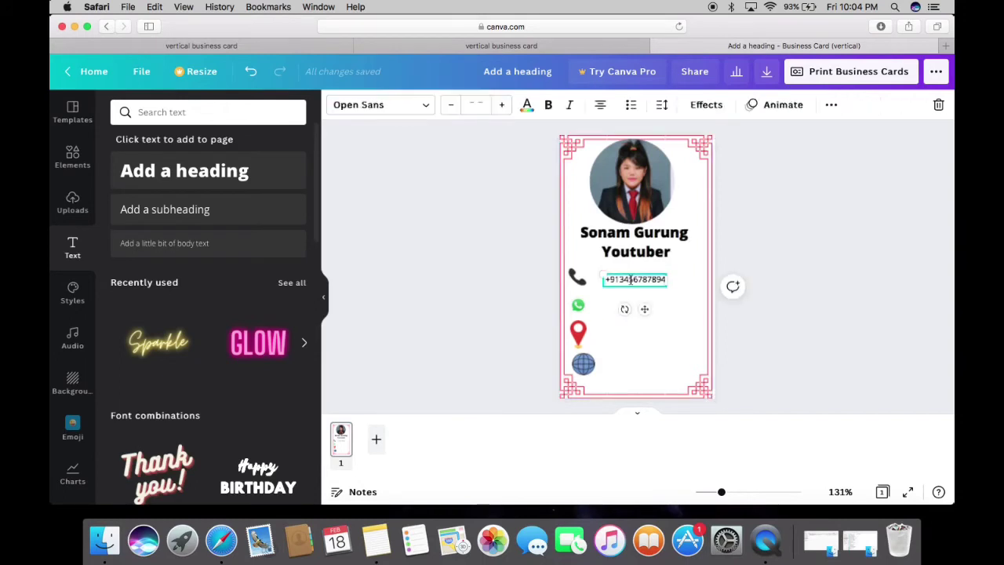
click(609, 308)
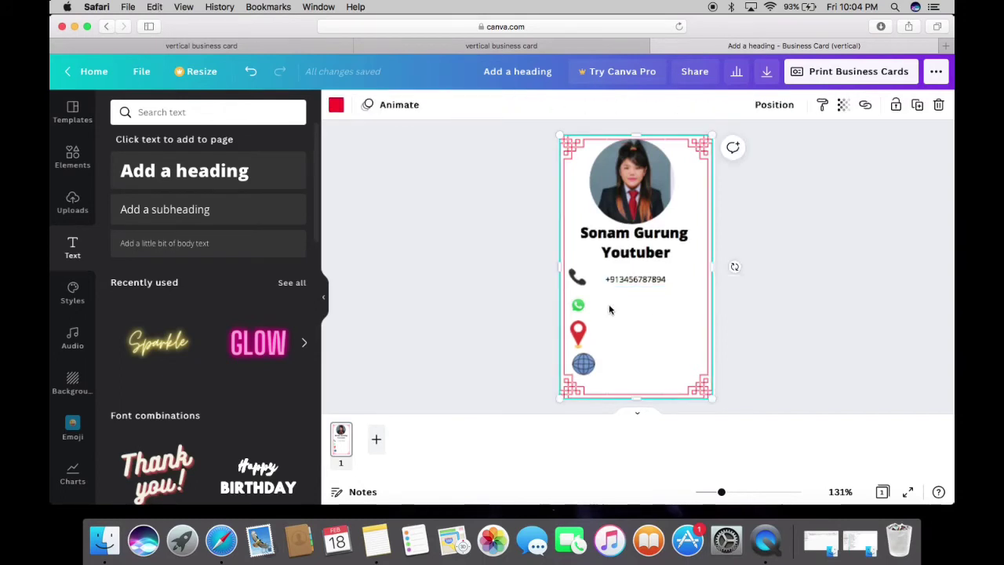
Paste a copy of the phone number text beside the WhatsApp icon.
key(super+v)
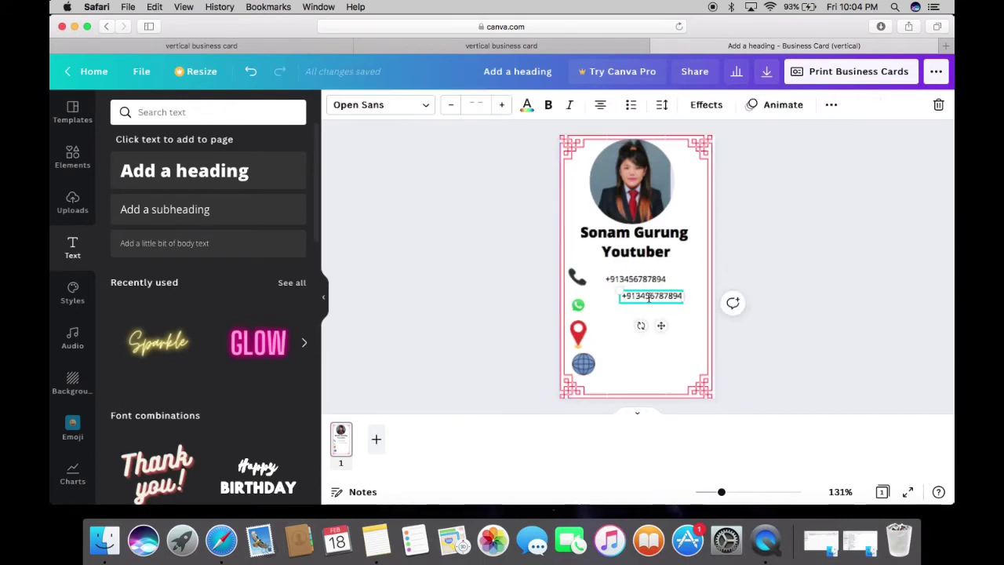
drag(663, 324, 650, 335)
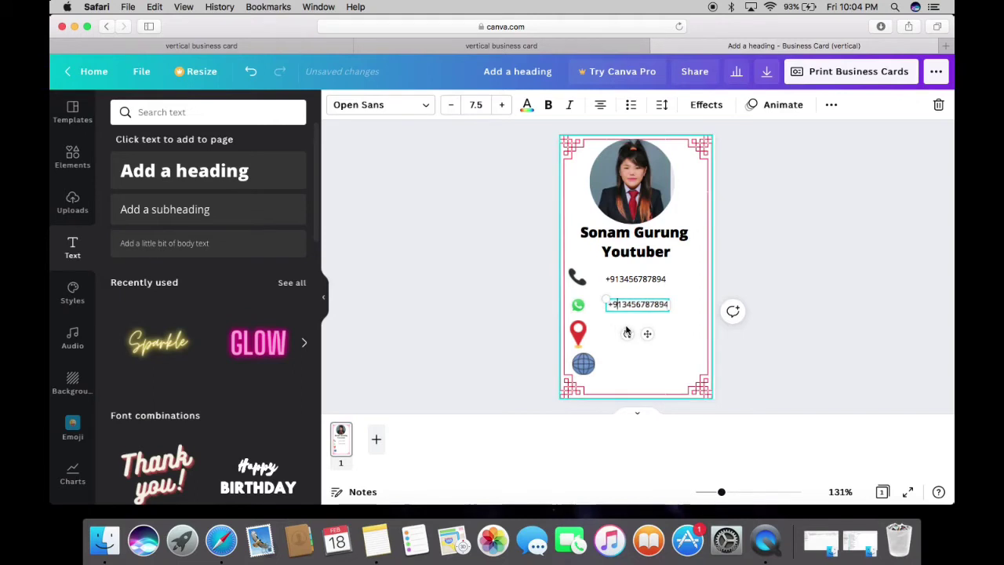
click(619, 326)
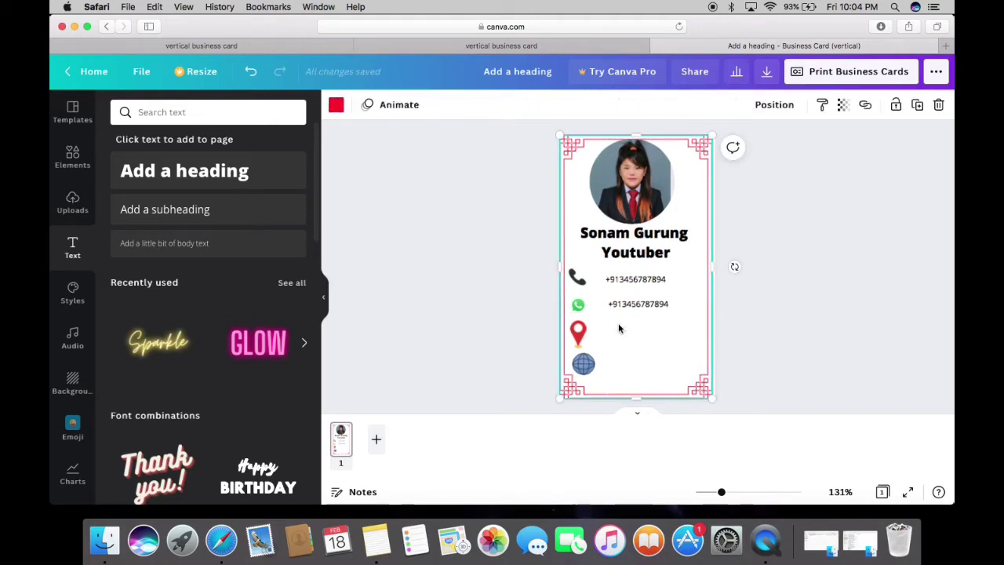
click(624, 306)
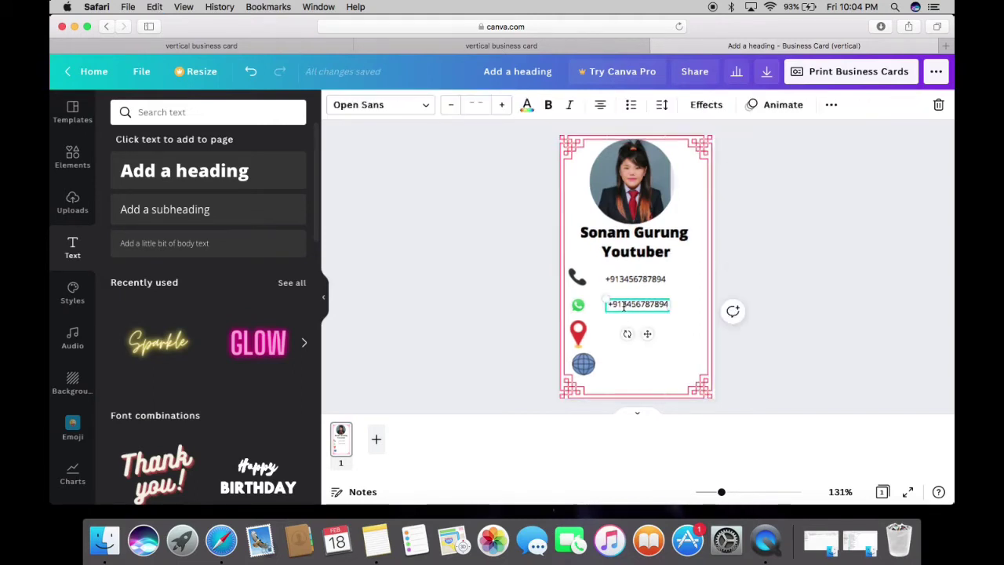
click(614, 334)
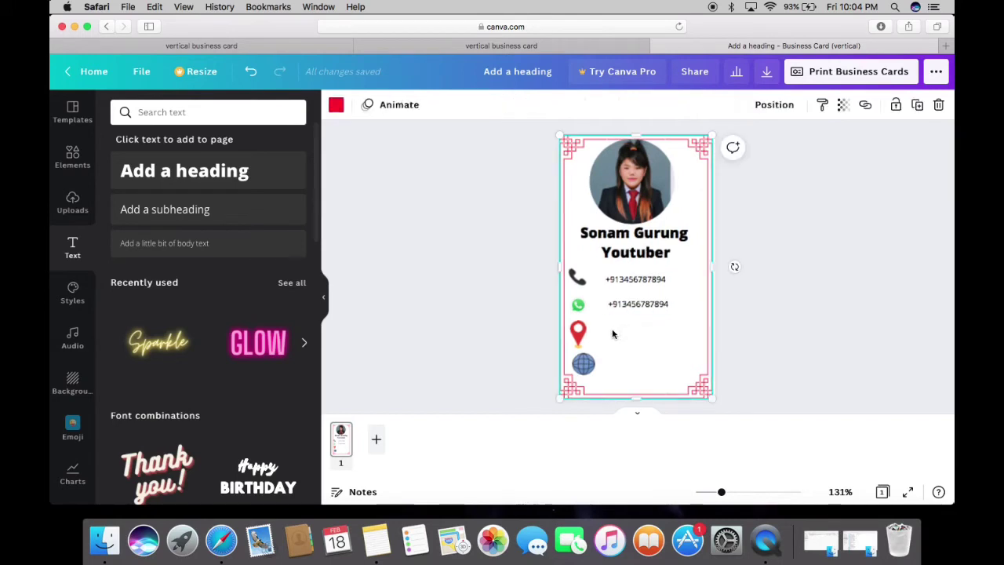
Paste another copy of the number near the location pin and select its text for replacement.
key(cmd+v)
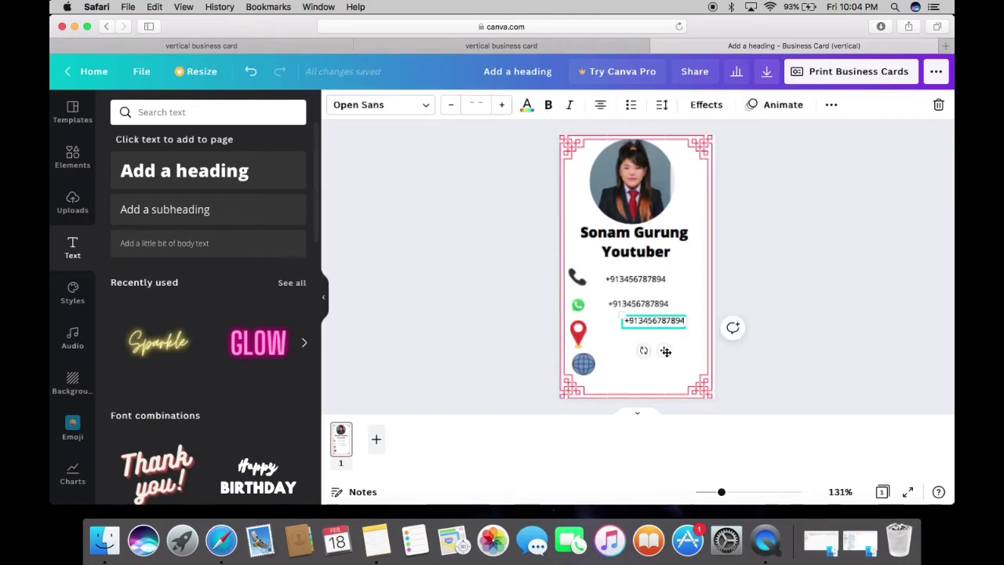
drag(666, 351, 655, 363)
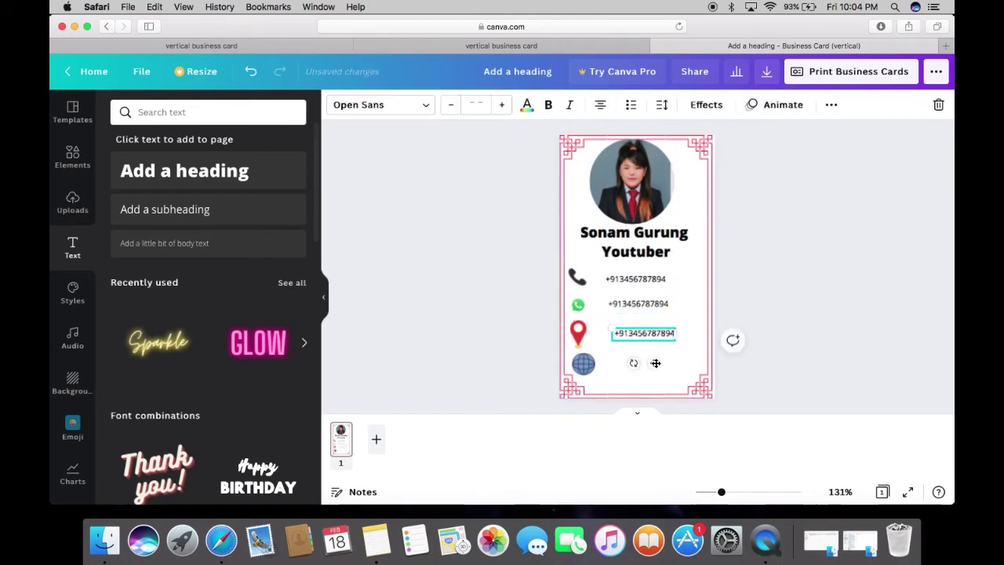
double_click(632, 333)
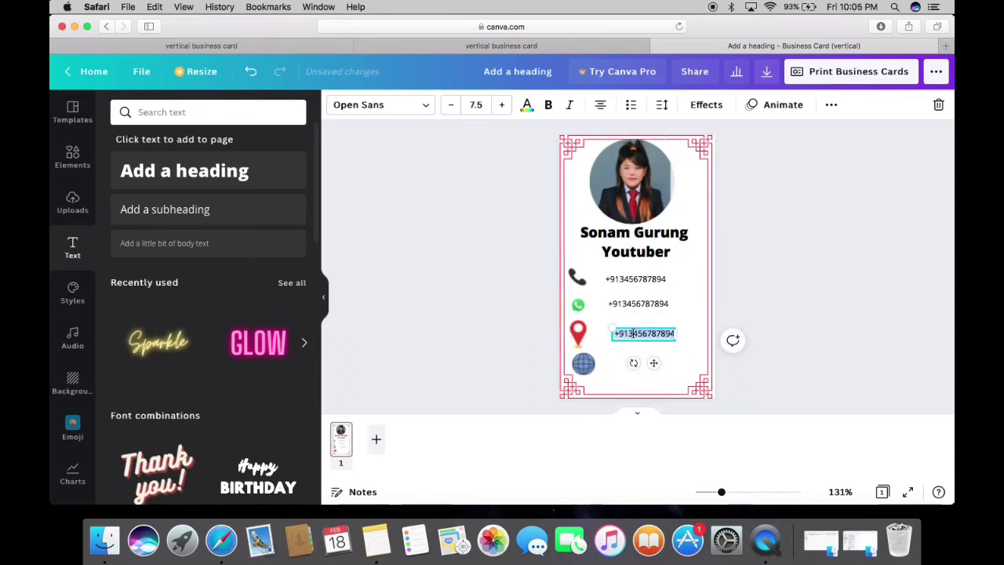
key(BackSpace)
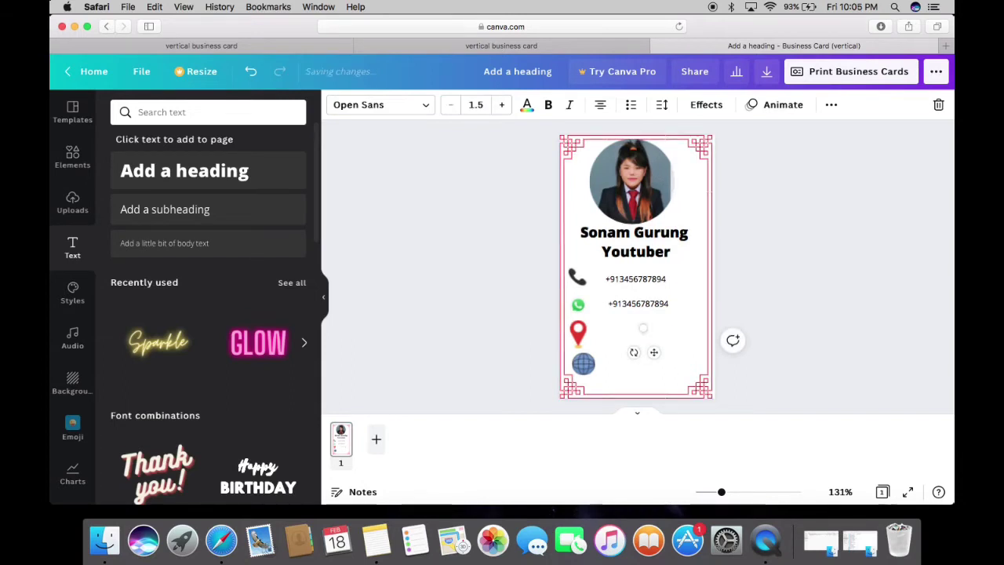
click(637, 304)
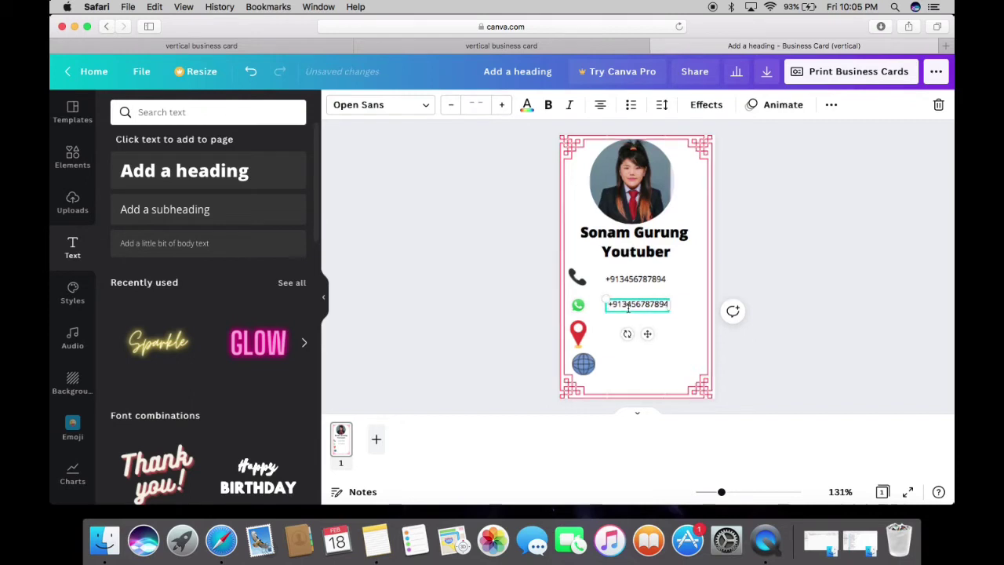
click(616, 333)
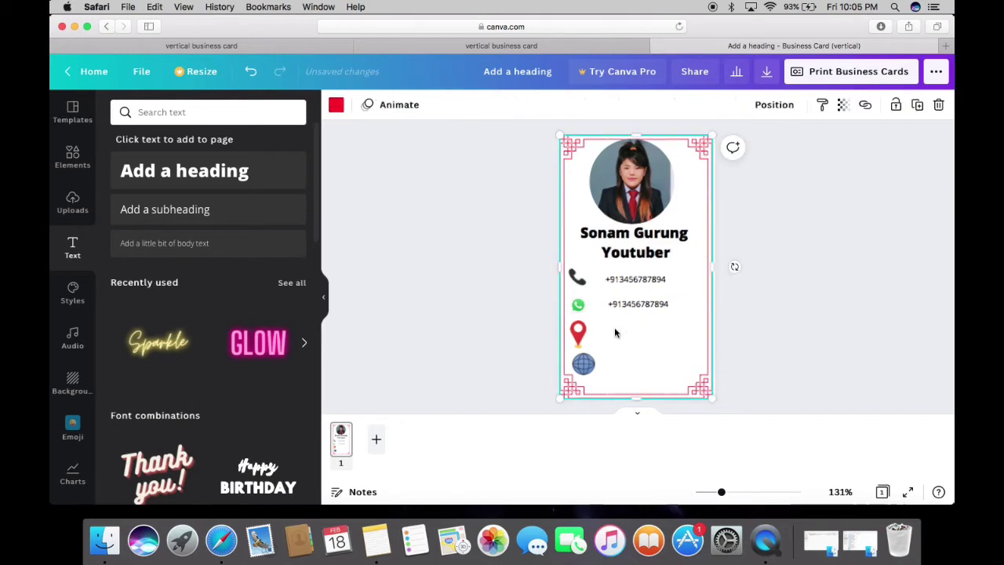
key(super+v)
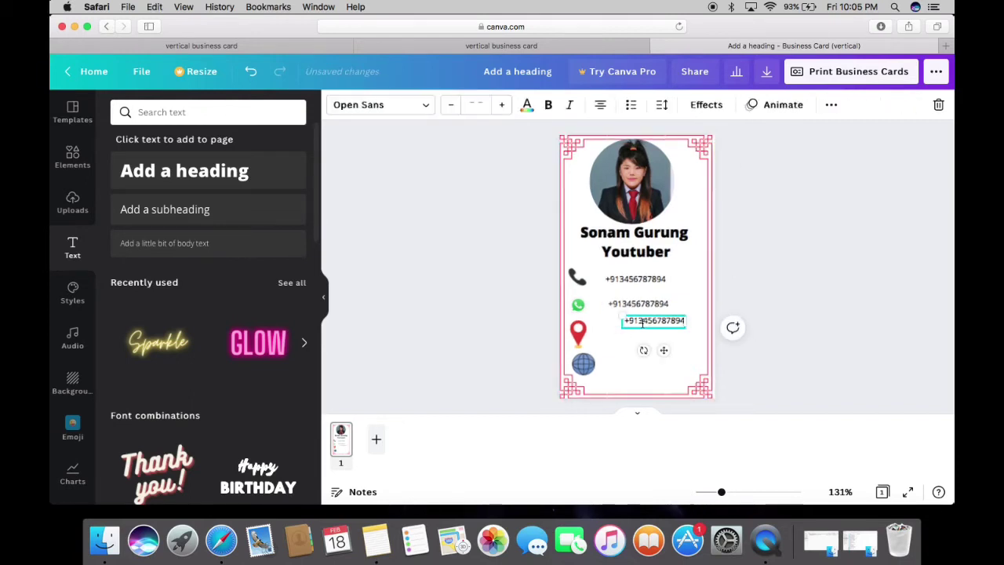
double_click(642, 324)
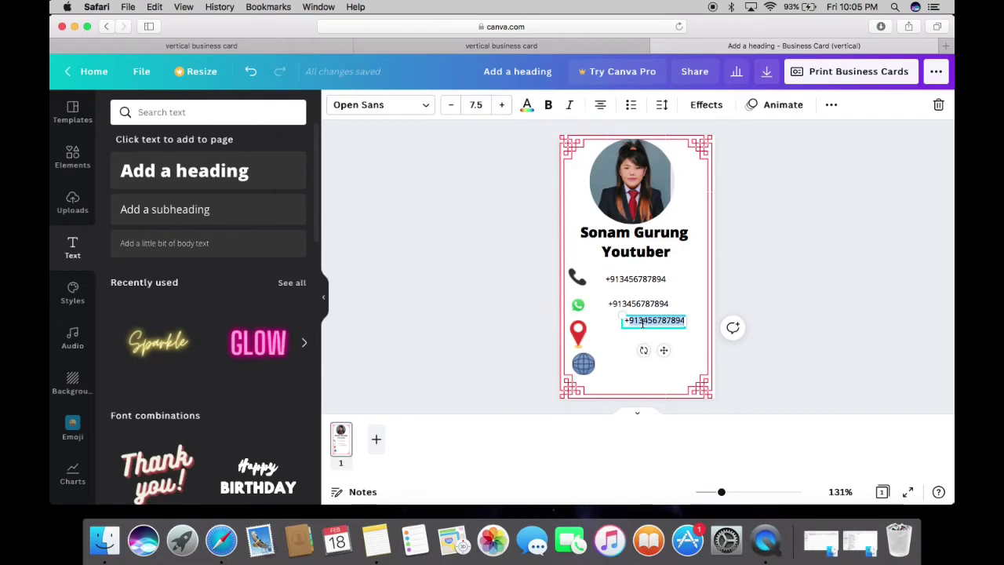
Replace the third number with 'Bhutan' and move it beside the location pin.
key(BackSpace)
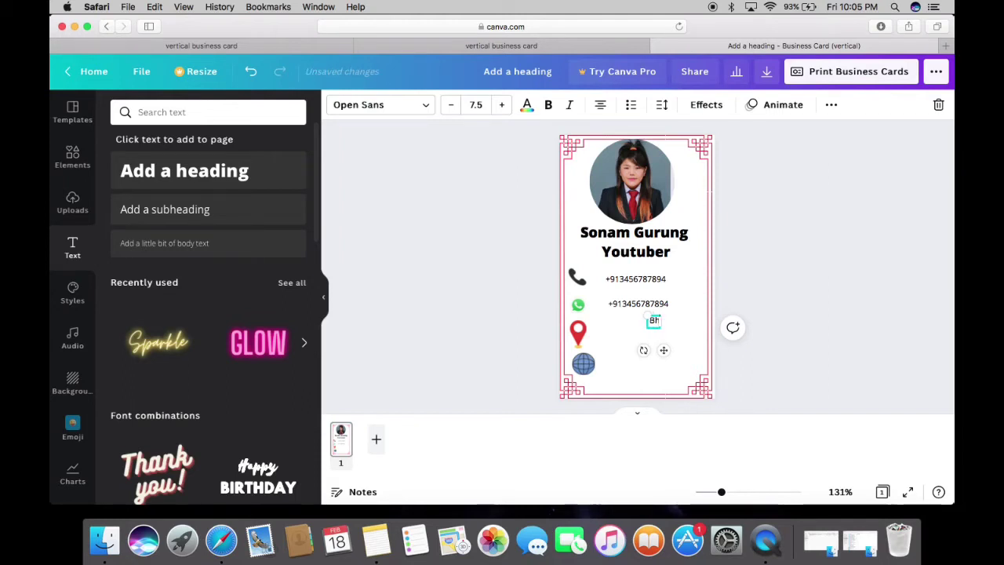
text(tan)
drag(664, 349, 678, 329)
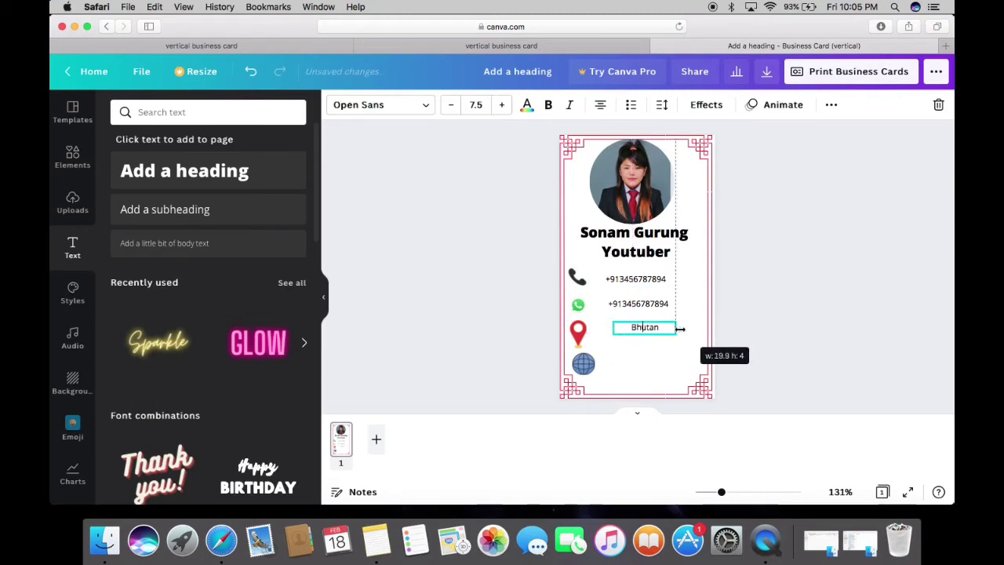
click(502, 105)
click(502, 105)
click(502, 105)
click(502, 105)
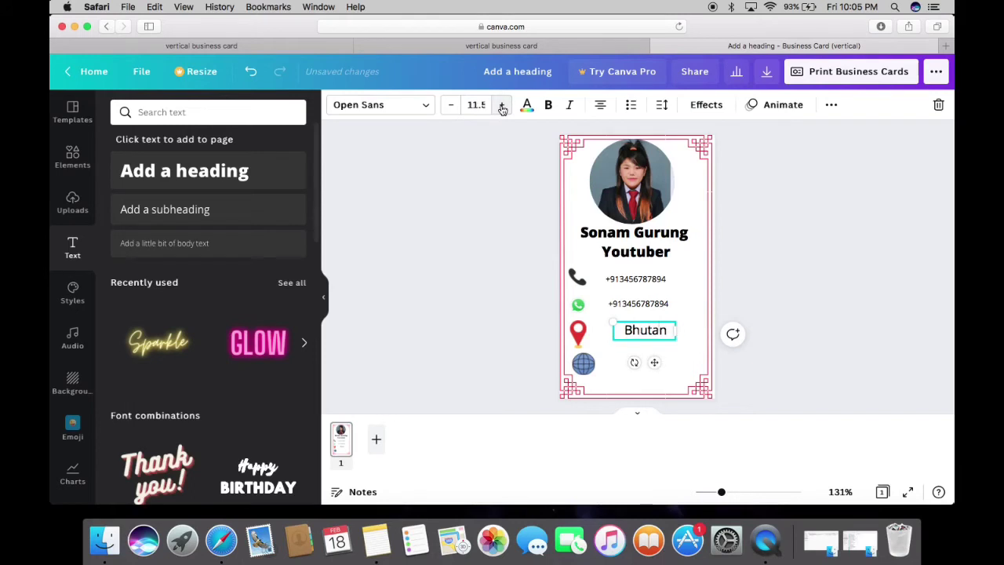
click(637, 331)
drag(655, 363, 646, 366)
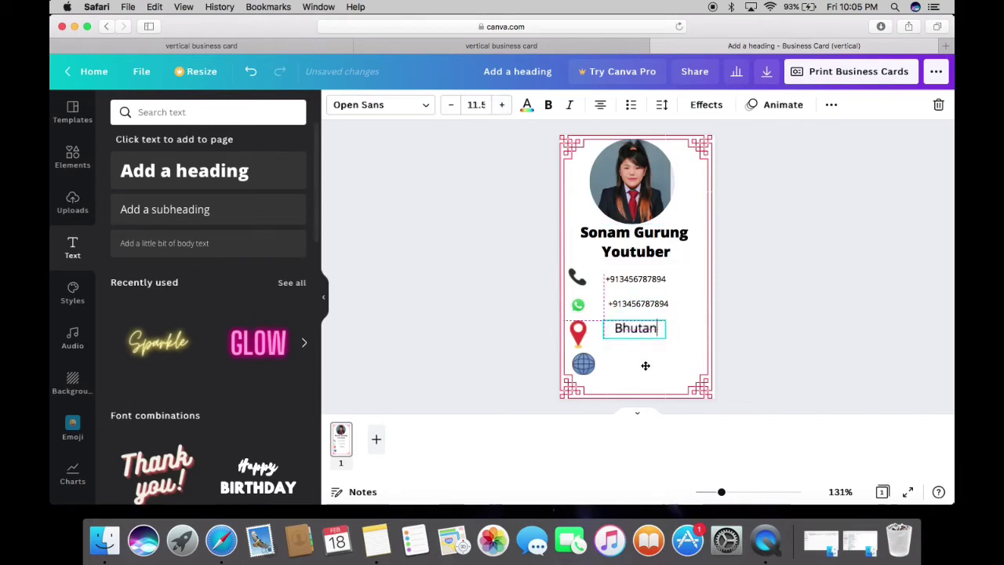
Align the contact lines, set Bhutan to size 8.5, and paste a copy below it.
click(628, 303)
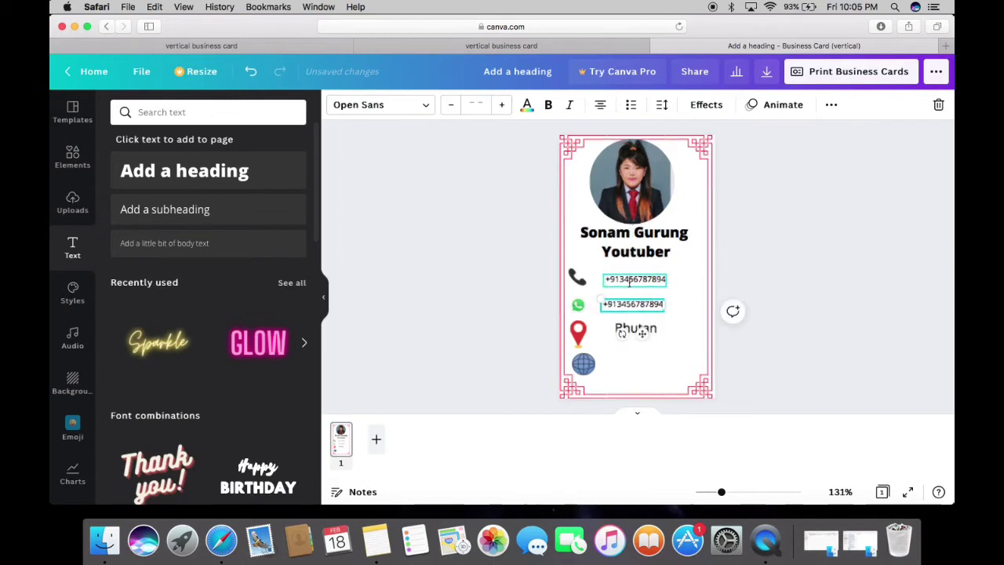
drag(628, 280, 633, 285)
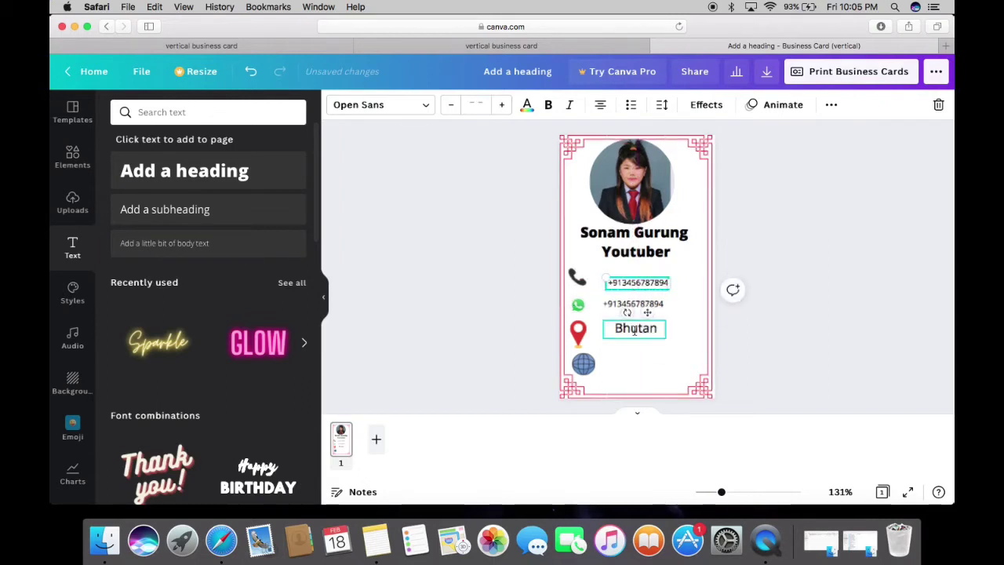
click(636, 329)
drag(636, 328, 634, 333)
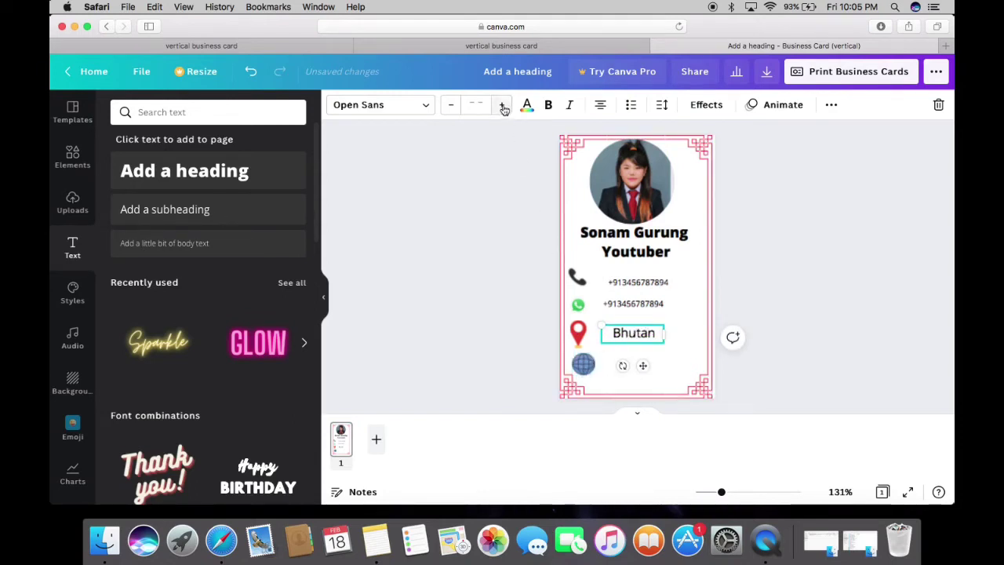
click(451, 107)
click(451, 107)
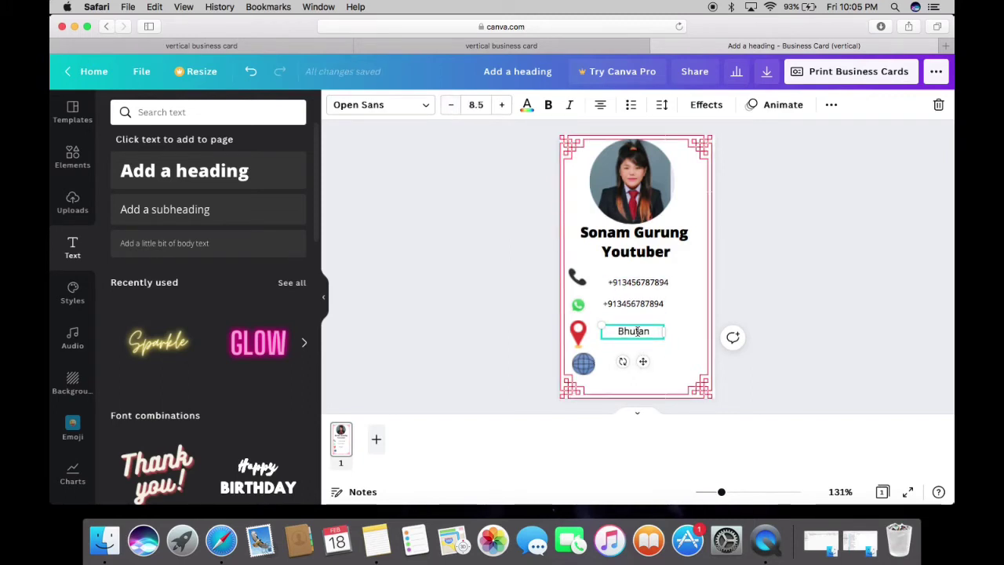
click(645, 358)
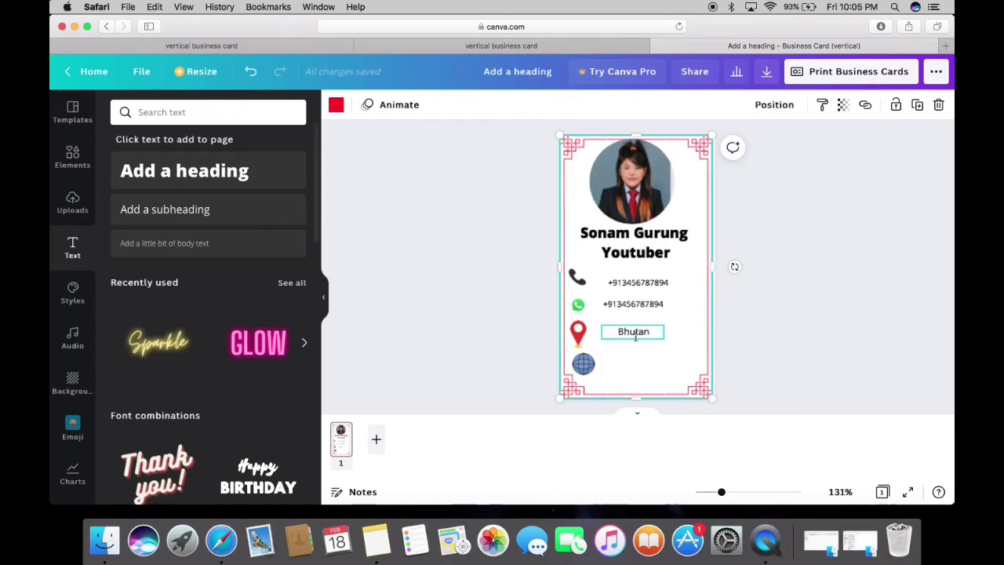
click(636, 332)
click(635, 357)
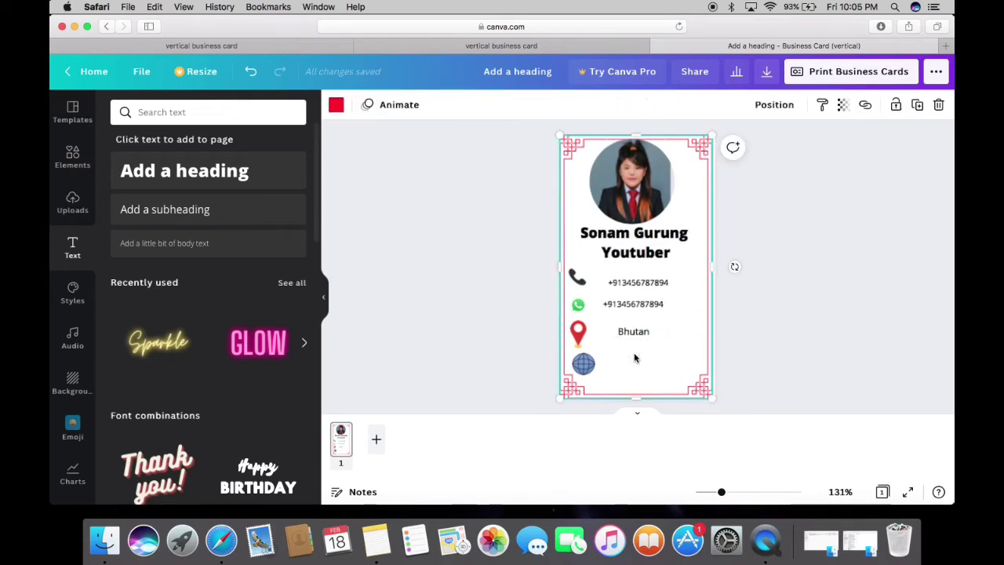
text(Bhutan)
double_click(650, 347)
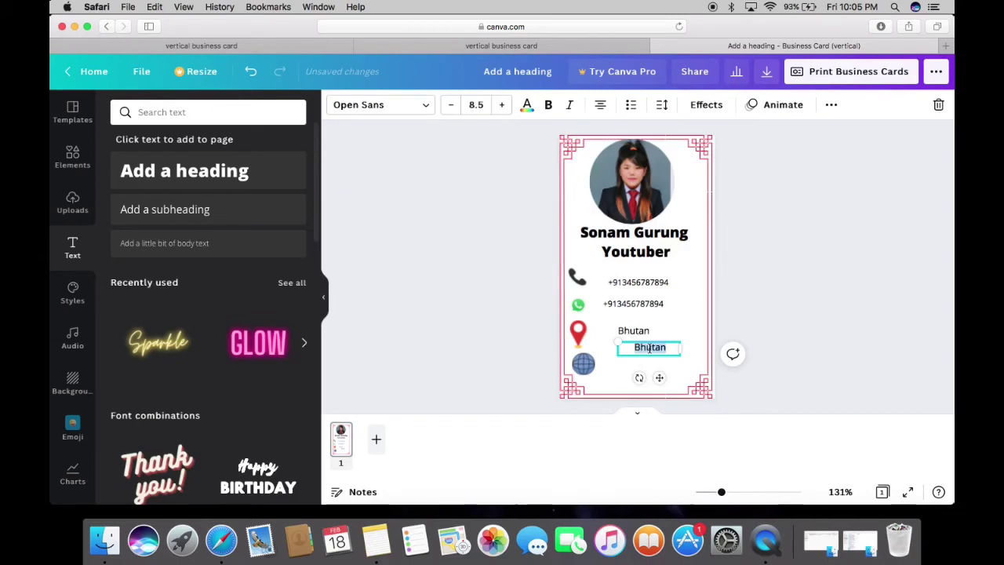
key(BackSpace)
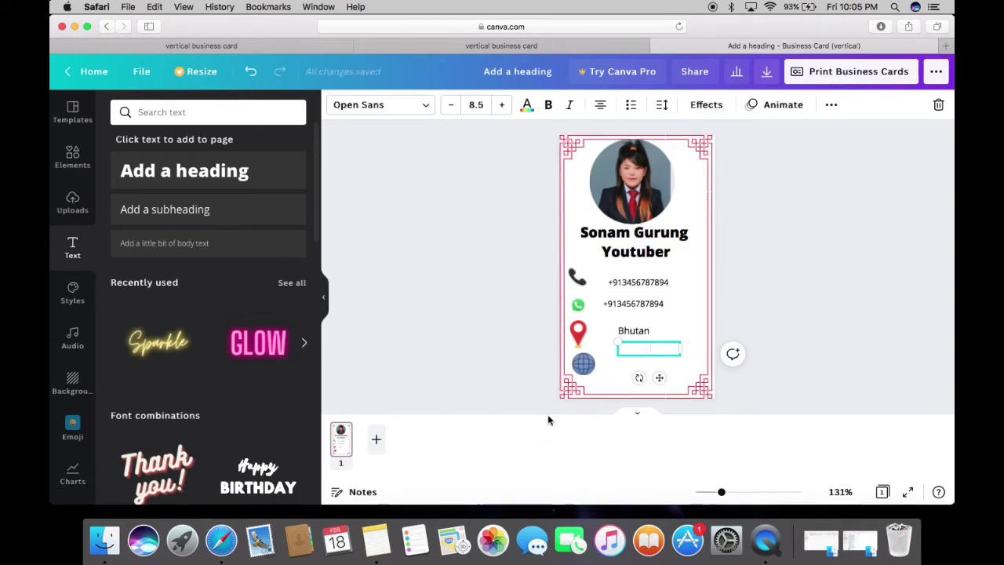
click(377, 541)
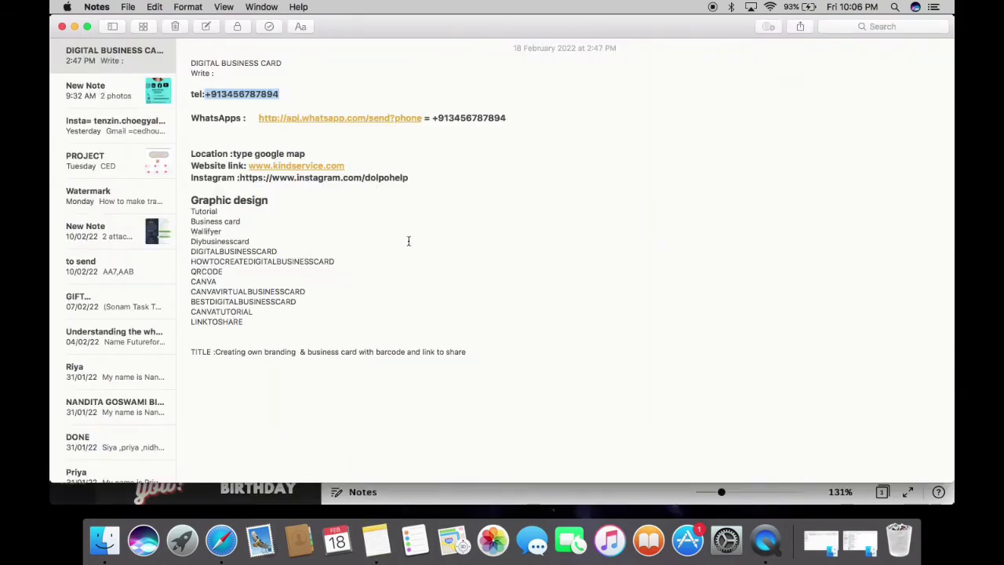
click(222, 542)
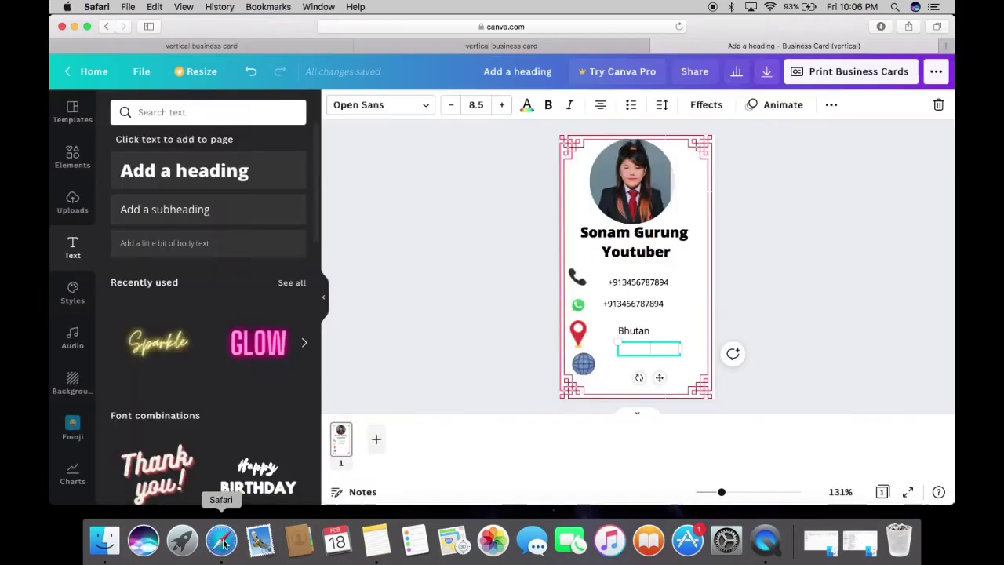
text(www)
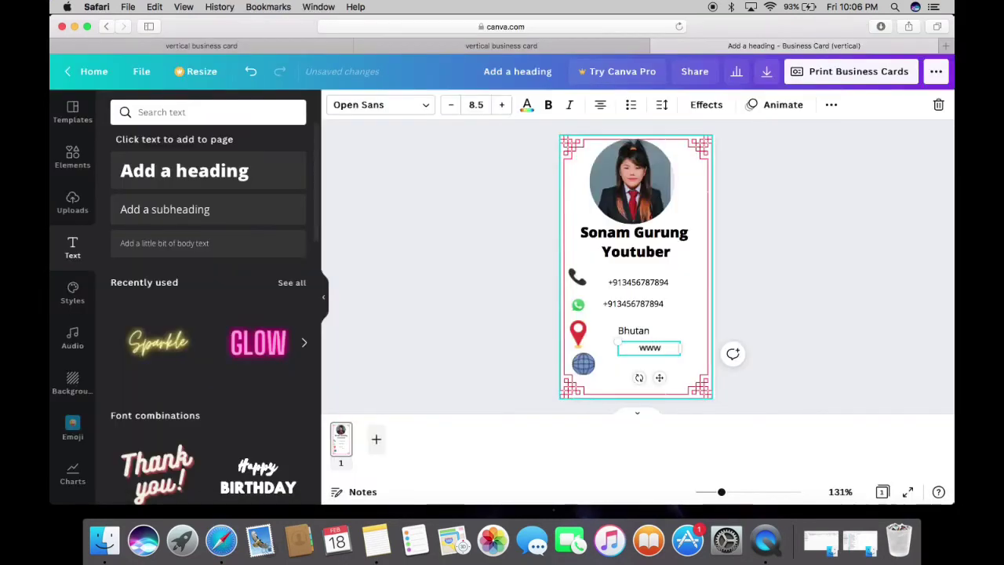
text(.kindservic)
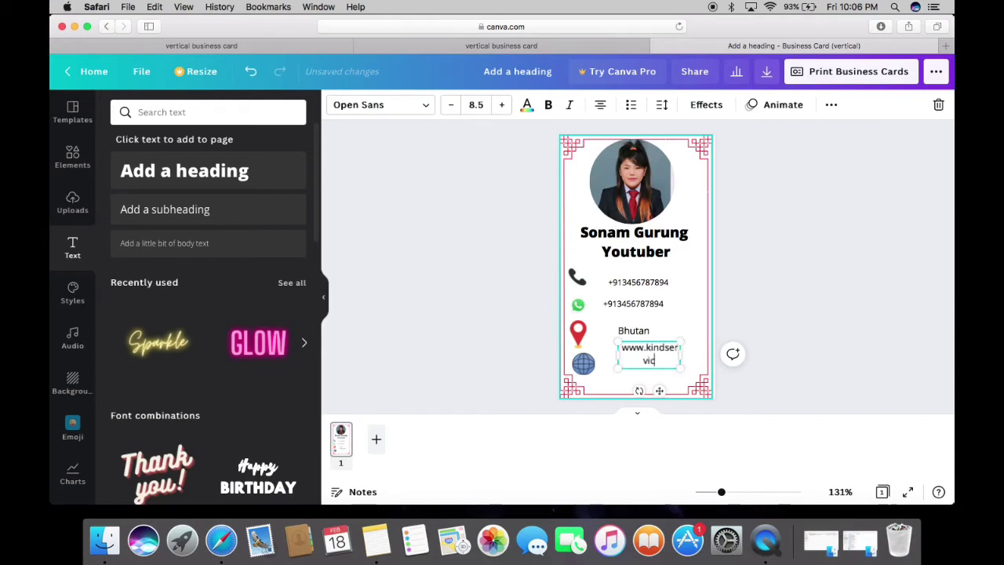
text(e.com)
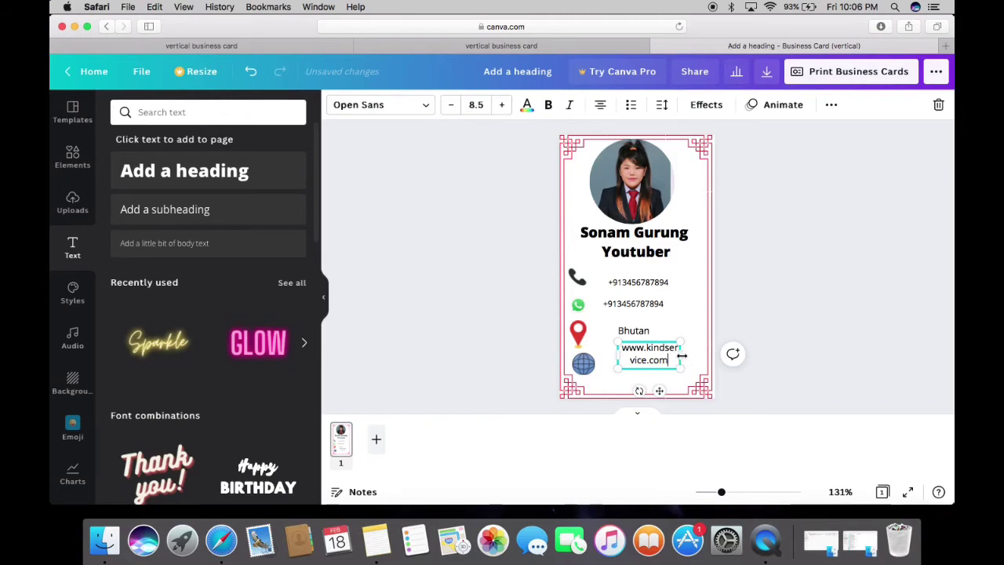
Widen the website box so it fits one line and place it beside the globe icon.
drag(682, 357, 693, 357)
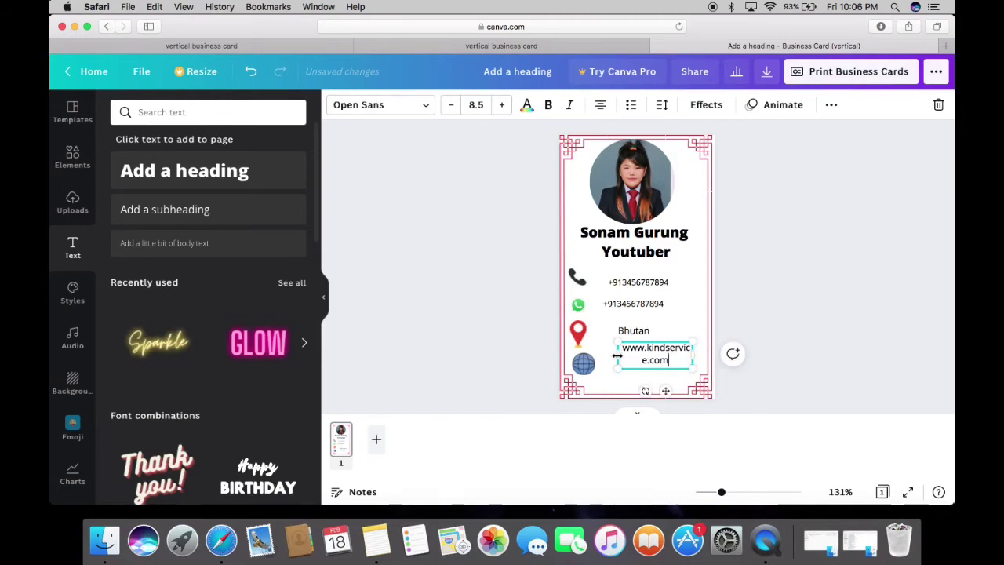
drag(618, 357, 604, 357)
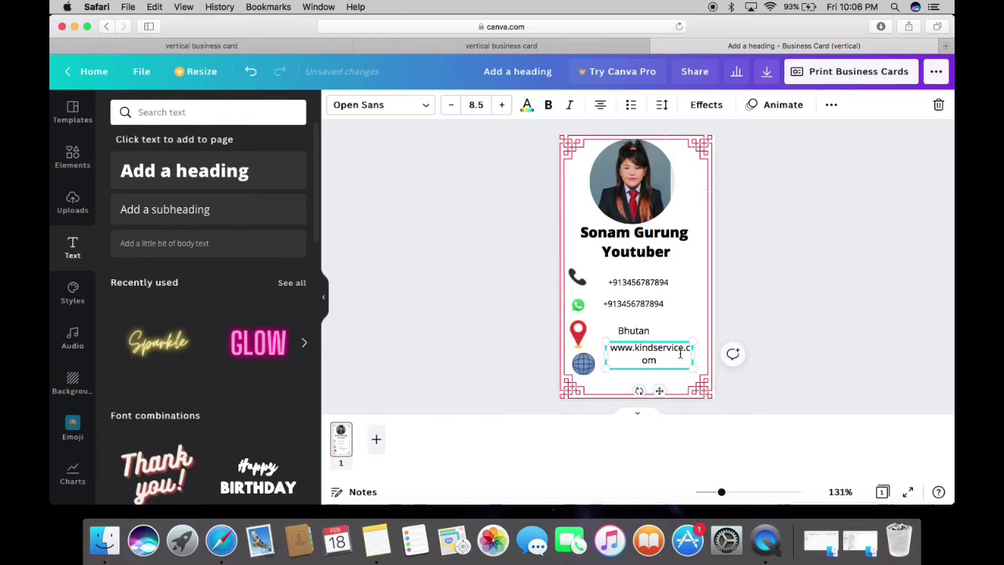
drag(694, 357, 698, 357)
drag(664, 391, 659, 398)
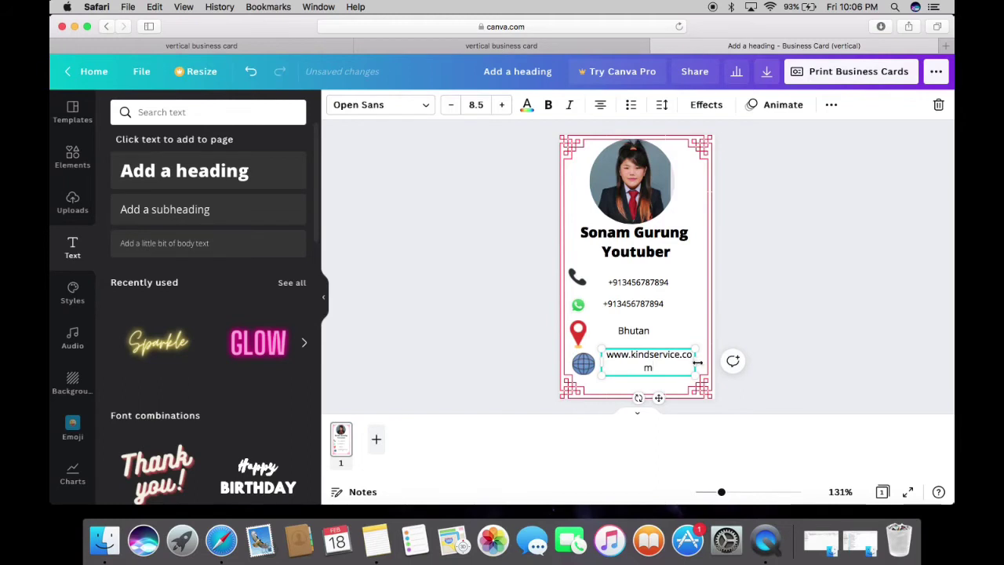
drag(698, 363, 701, 362)
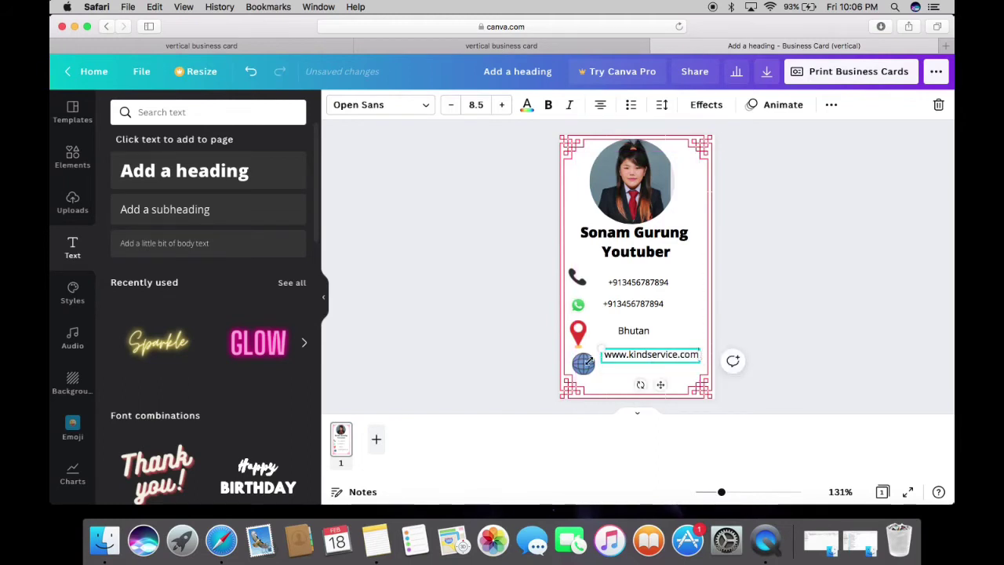
Shrink the globe icon, move the location pin into line, and zoom in on the card.
click(595, 372)
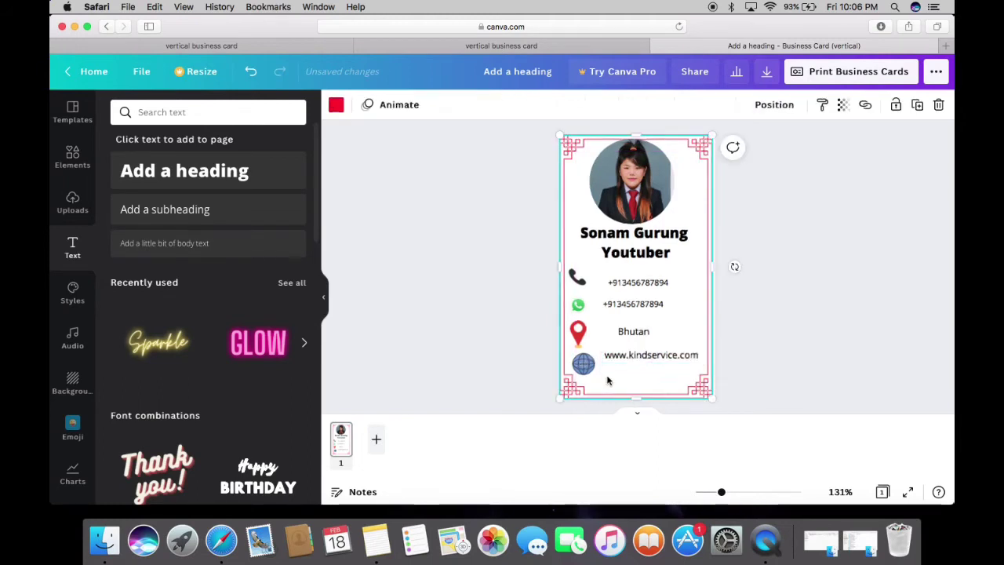
drag(594, 372, 579, 298)
click(583, 339)
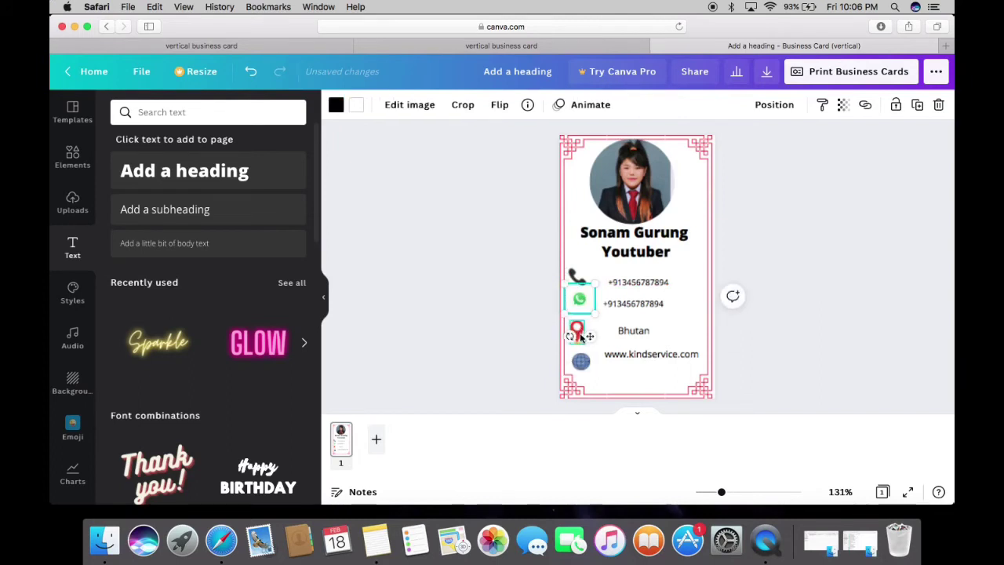
mouse_move(578, 336)
mouse_down()
mouse_move(581, 327)
mouse_move(583, 365)
mouse_move(581, 354)
mouse_up()
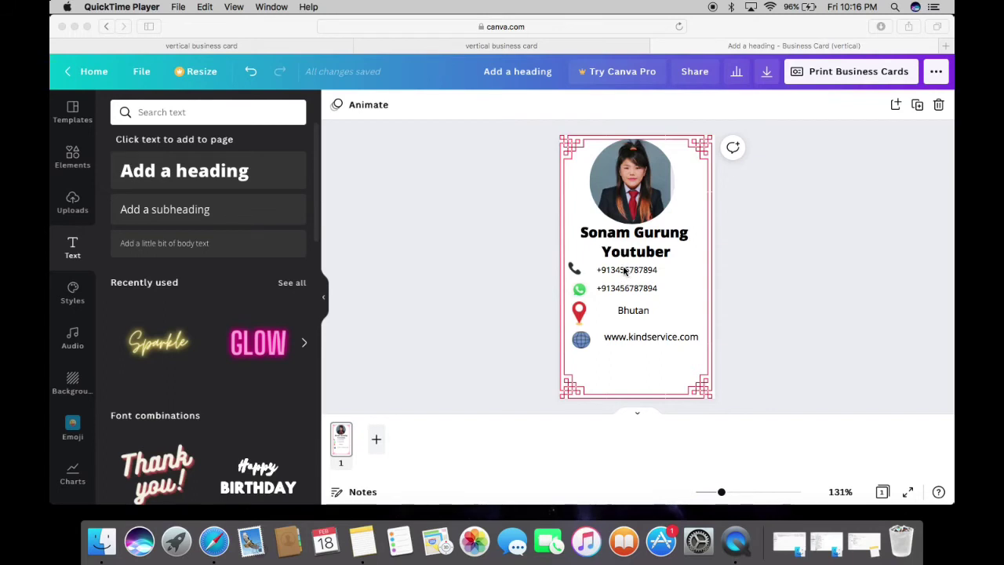
click(727, 492)
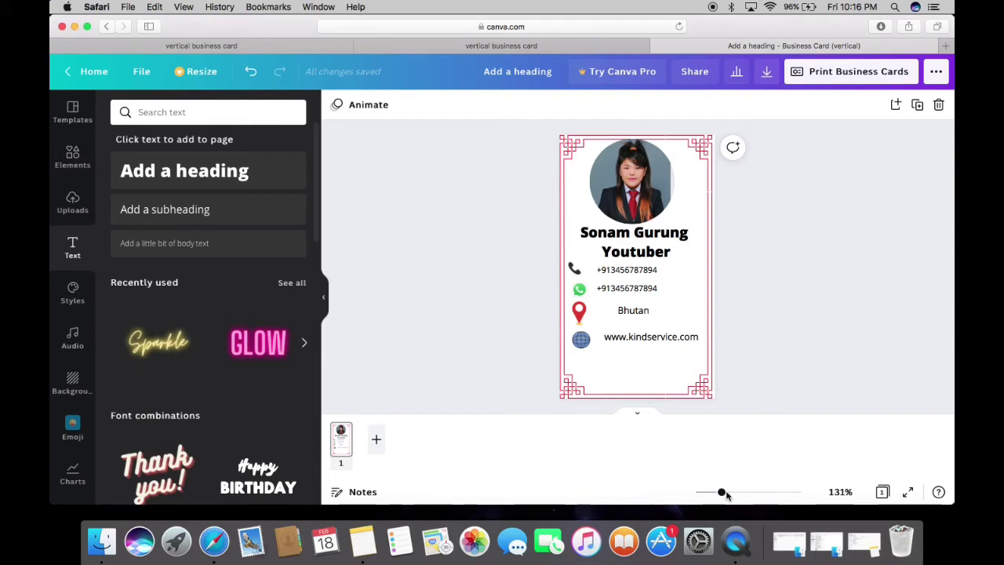
drag(728, 492, 729, 493)
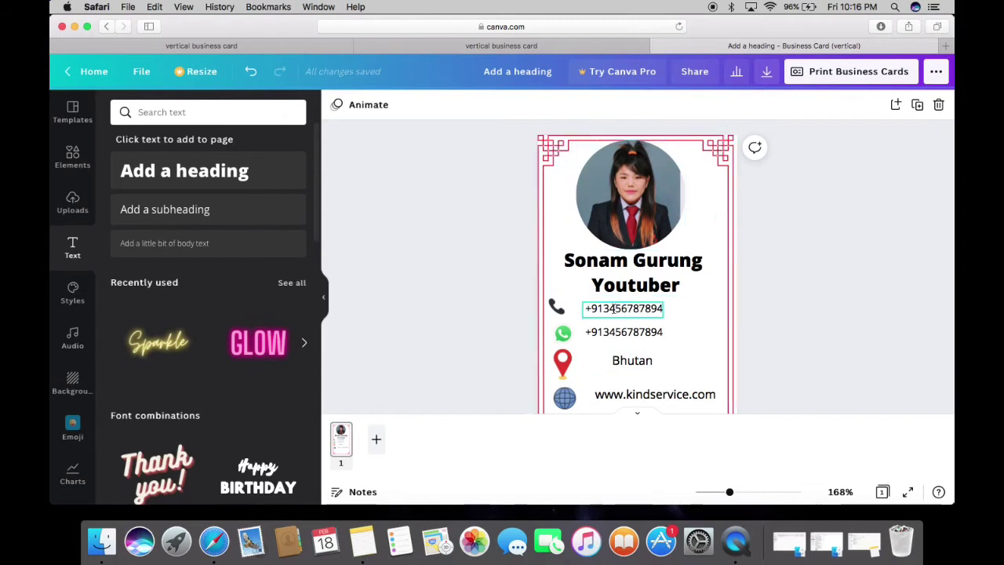
Open the Link field for the first phone number and copy the tel: line from Notes.
click(615, 309)
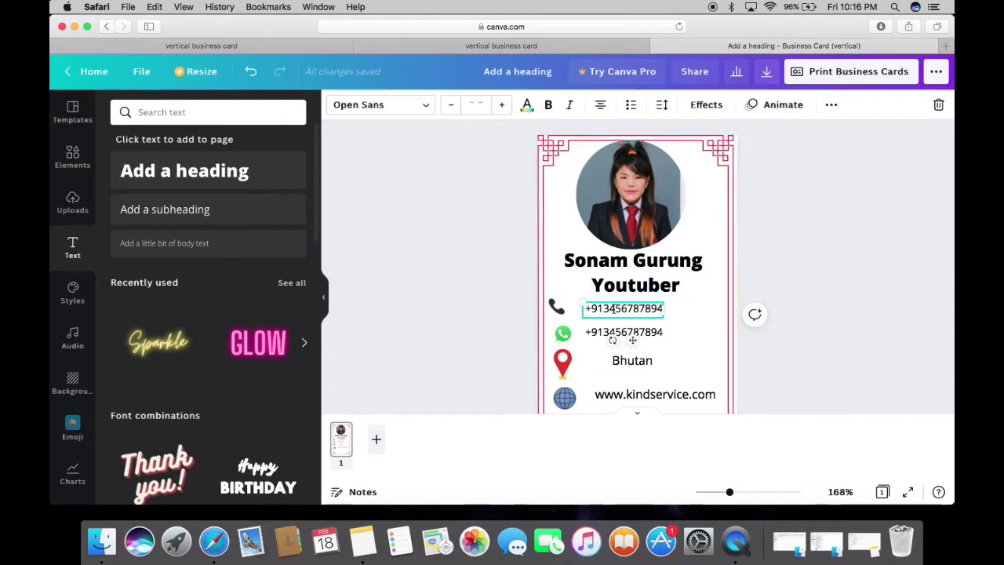
click(832, 105)
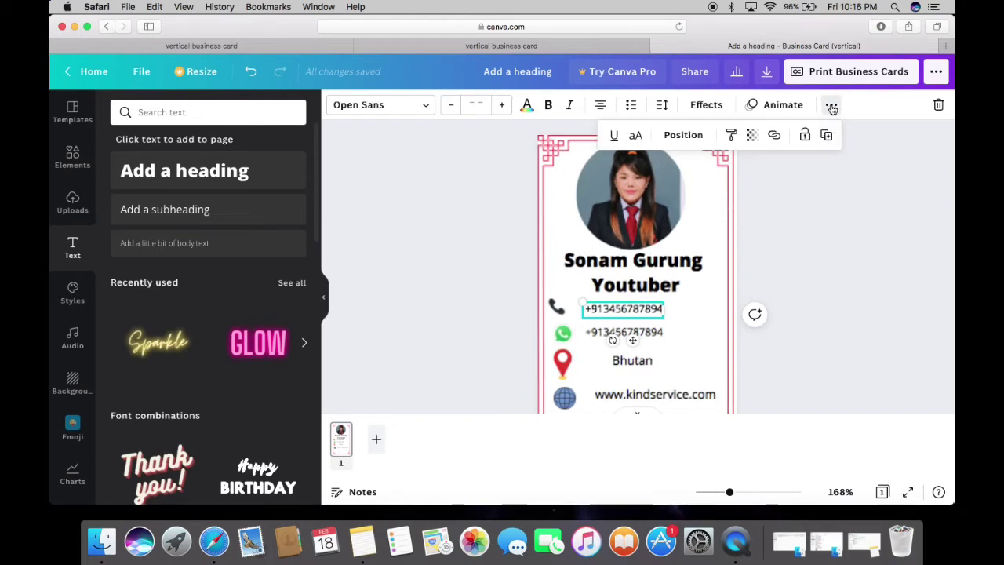
click(774, 137)
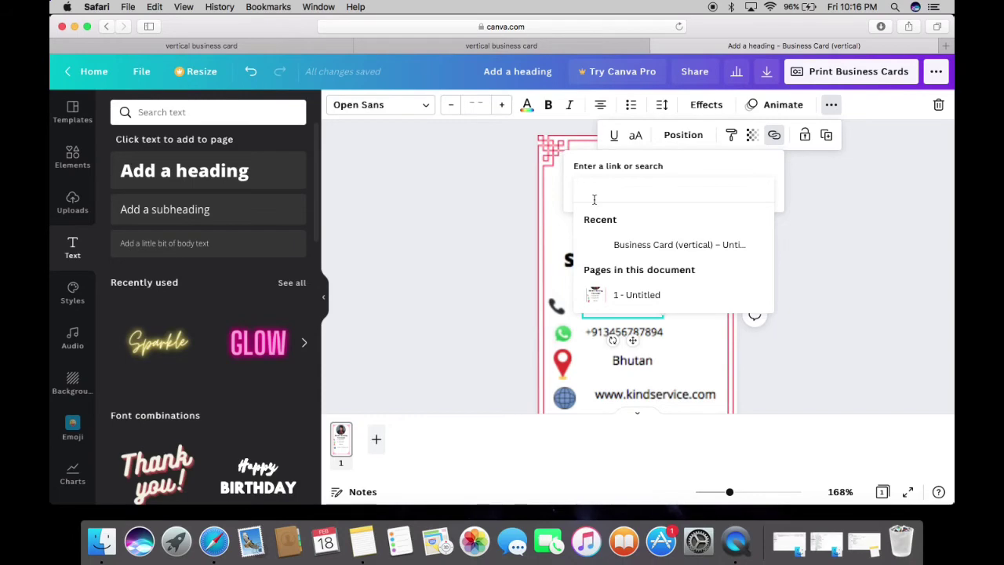
click(361, 538)
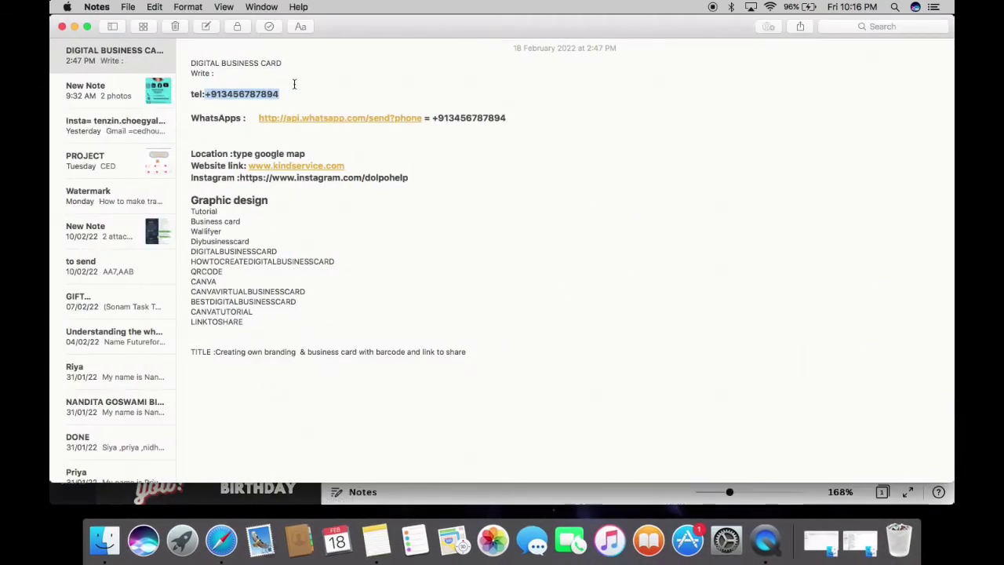
click(294, 84)
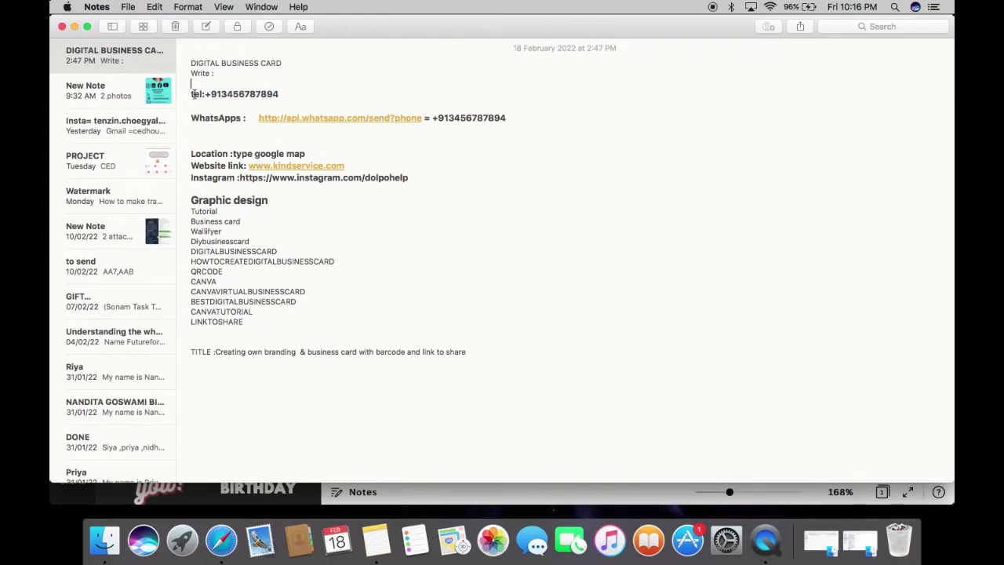
drag(190, 94, 285, 95)
right_click(282, 94)
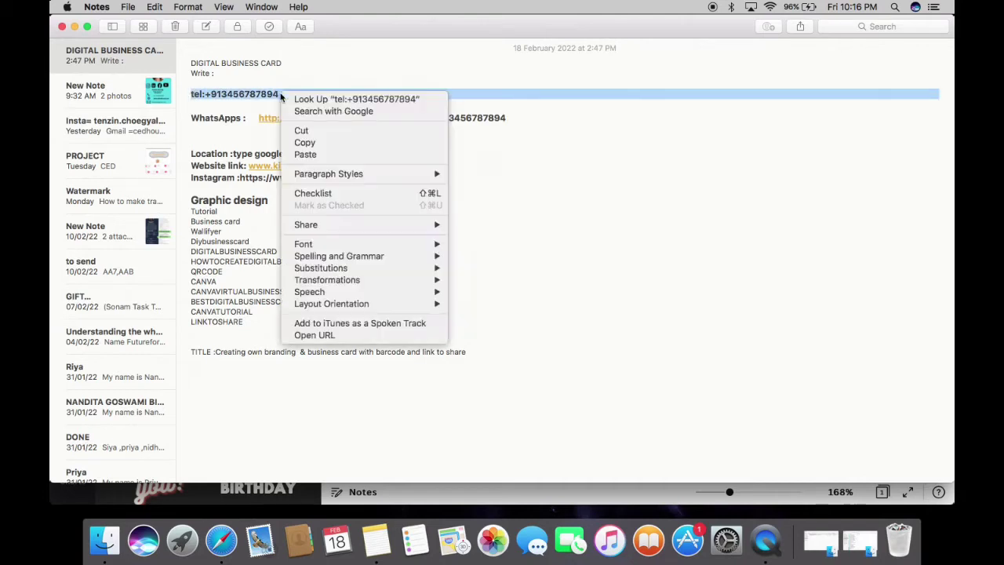
click(312, 141)
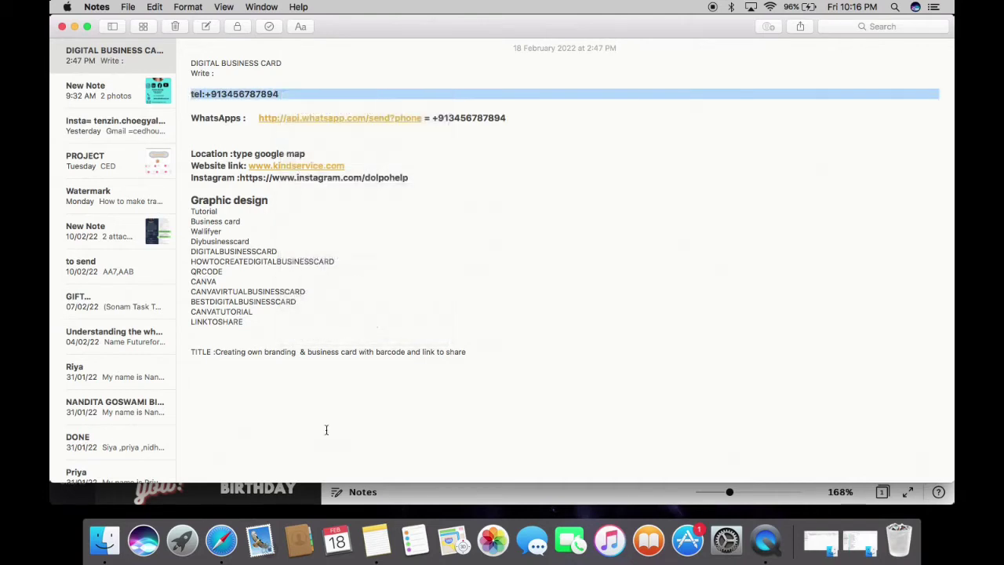
Paste the tel: link into the field and apply it to the first phone number.
click(221, 540)
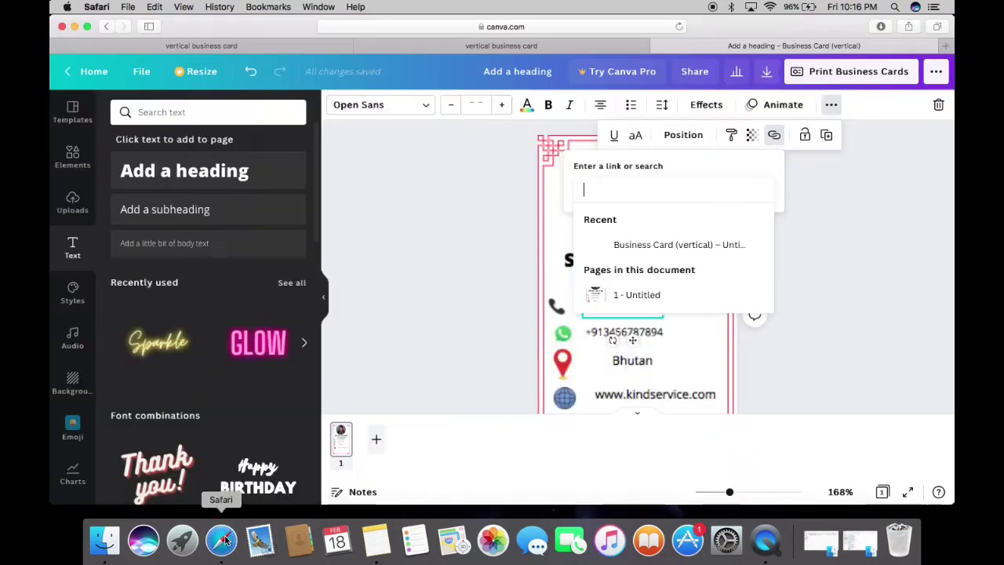
right_click(597, 190)
click(620, 220)
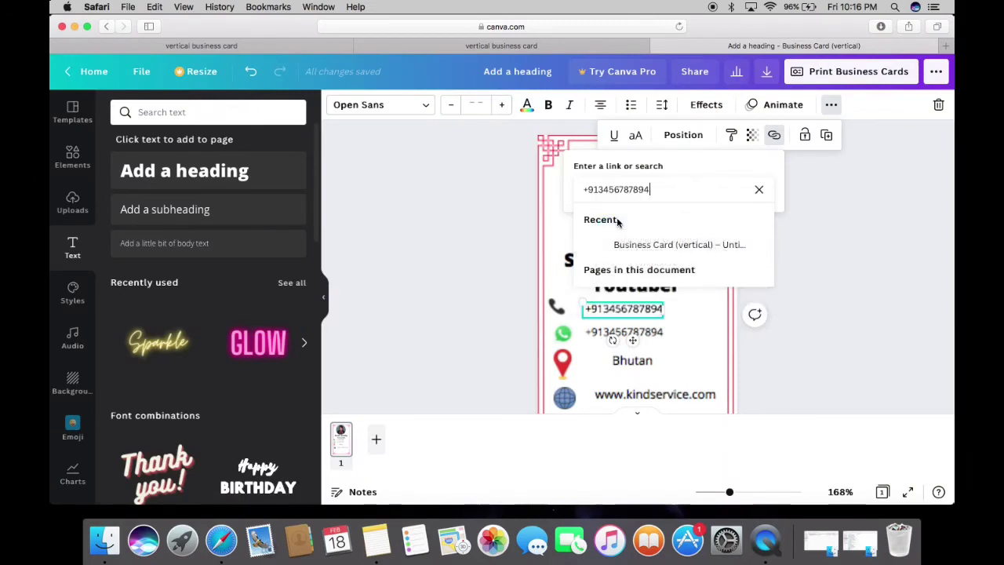
key(Return)
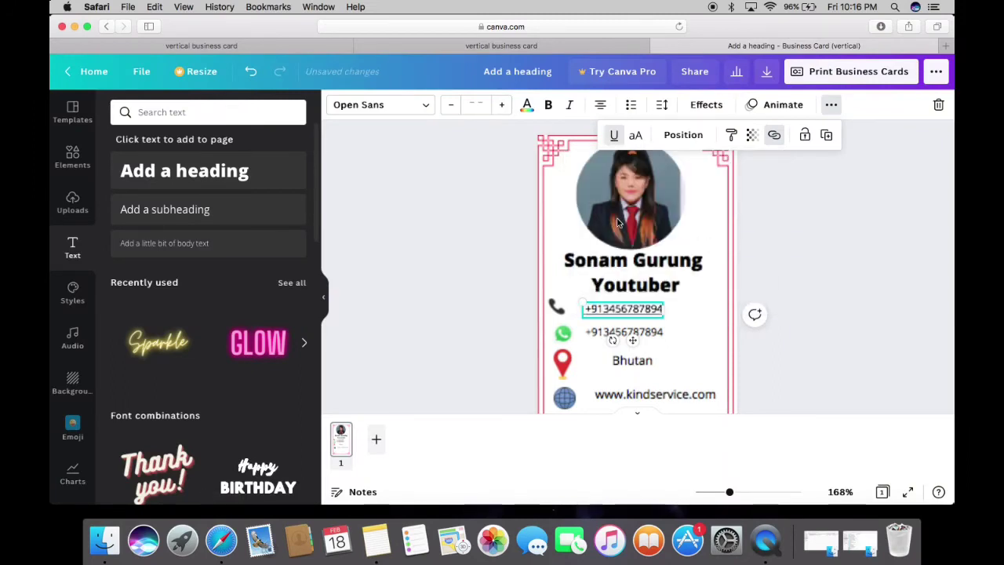
click(683, 352)
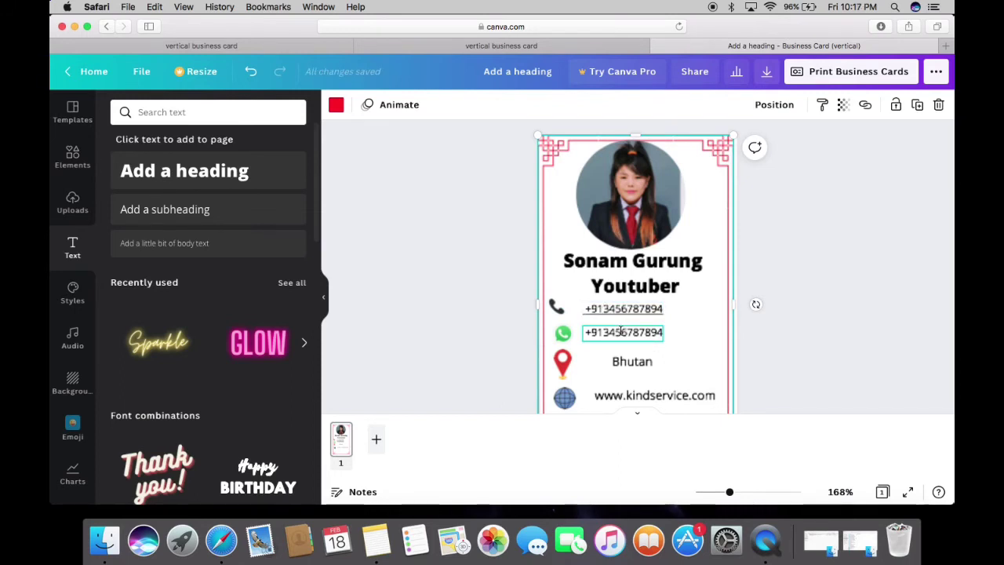
Open the Link field for the WhatsApp number and copy the api.whatsapp.com link from Notes.
click(620, 333)
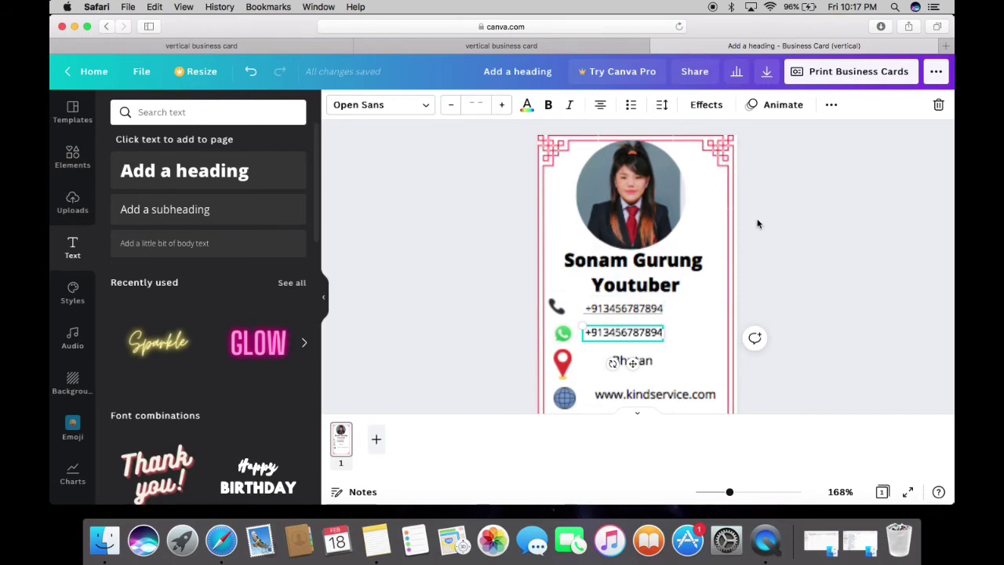
click(832, 104)
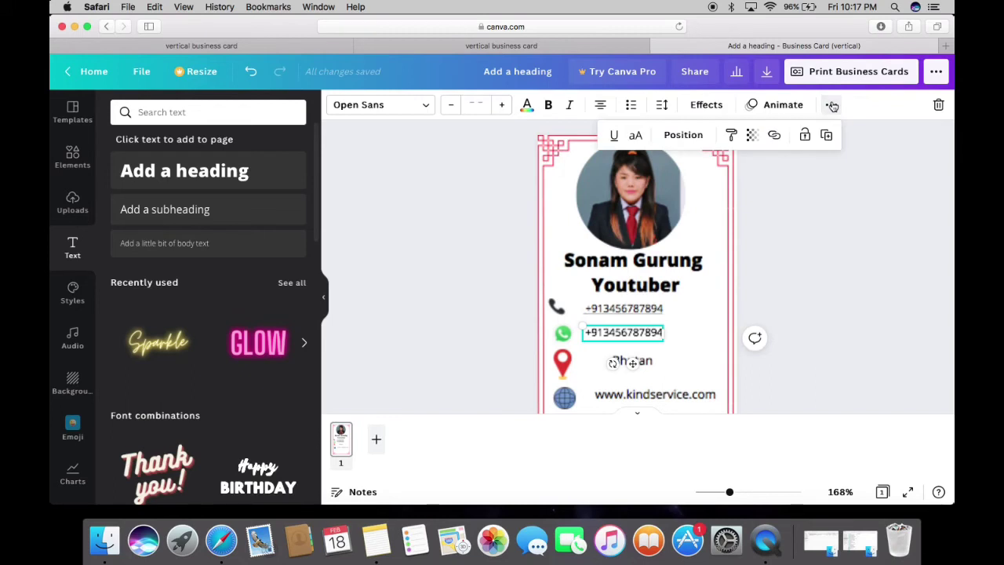
click(775, 135)
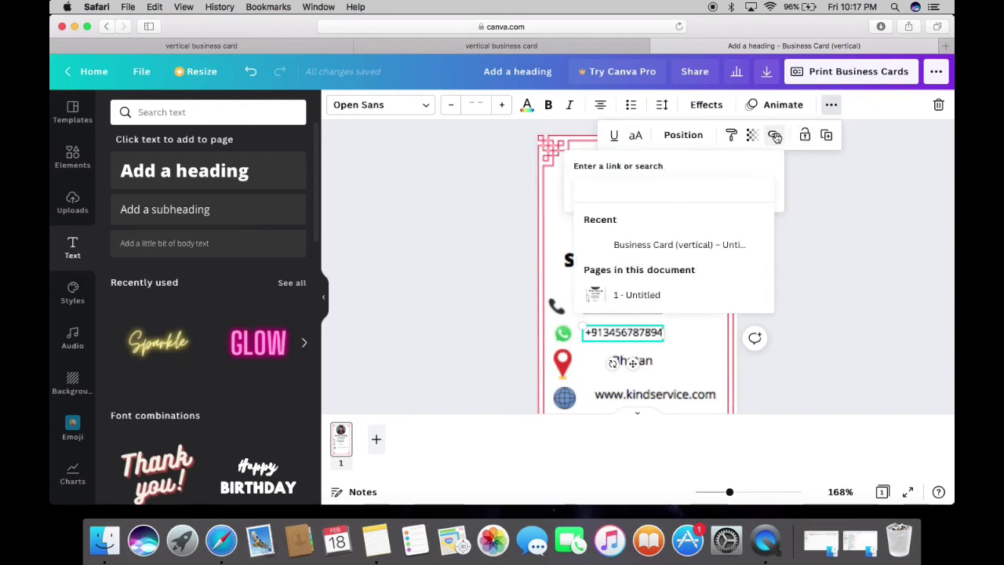
click(376, 550)
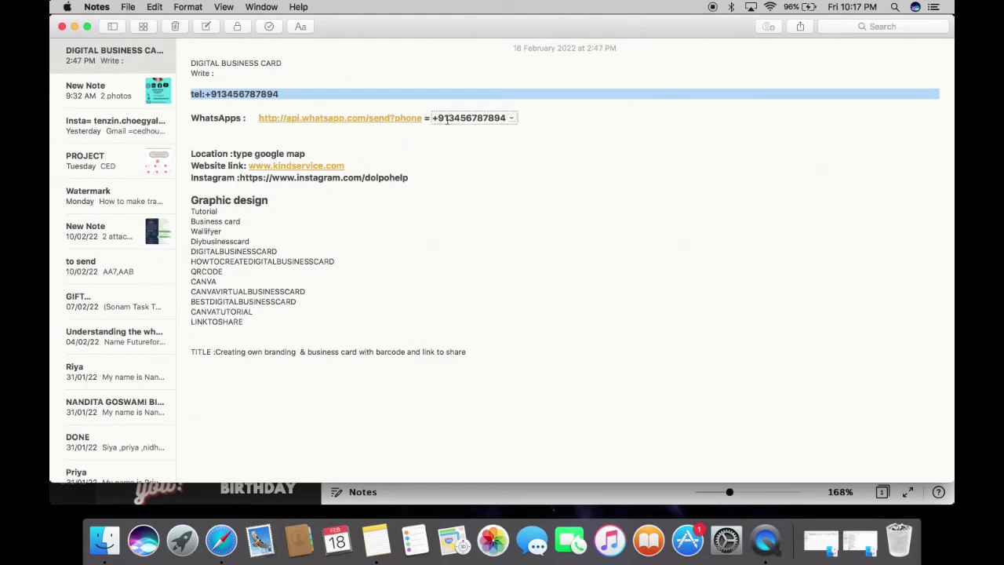
drag(257, 117, 529, 116)
right_click(500, 117)
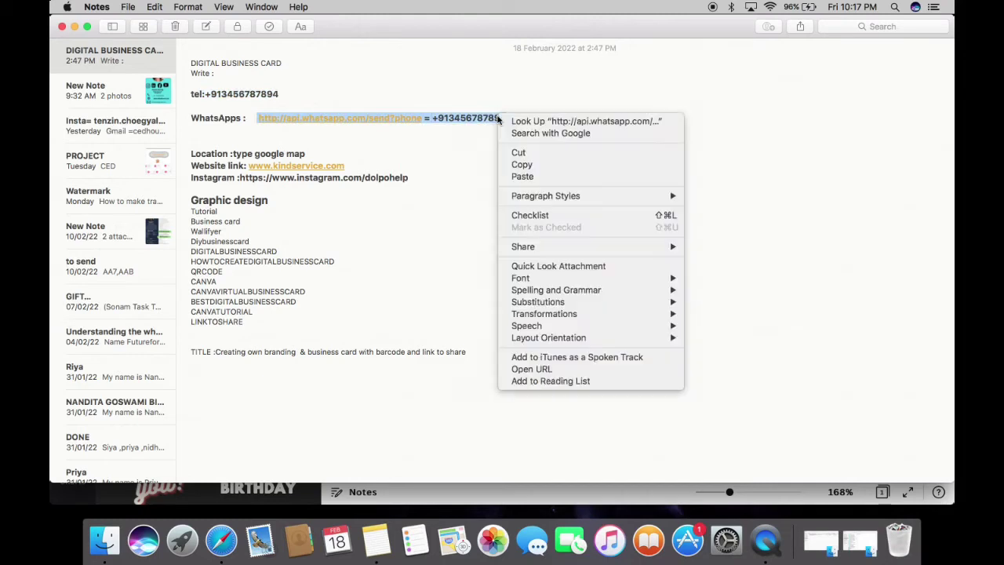
click(523, 165)
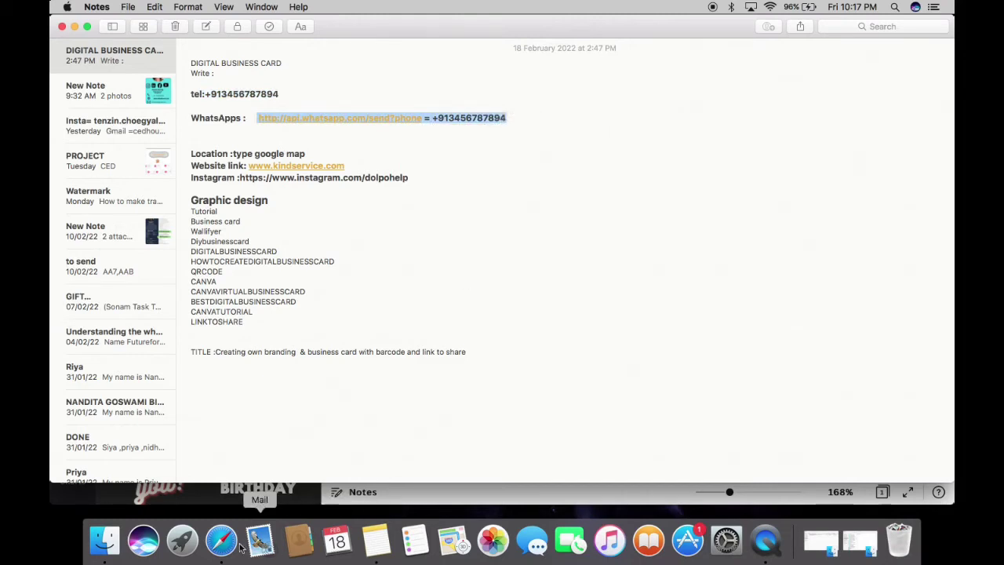
Paste the WhatsApp link into the field and apply it to the number.
click(235, 495)
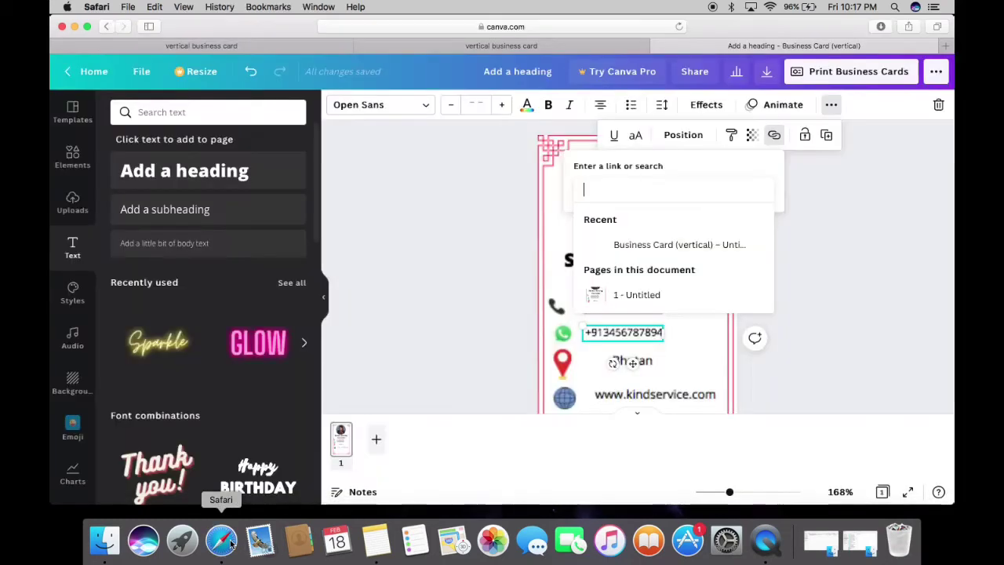
right_click(605, 191)
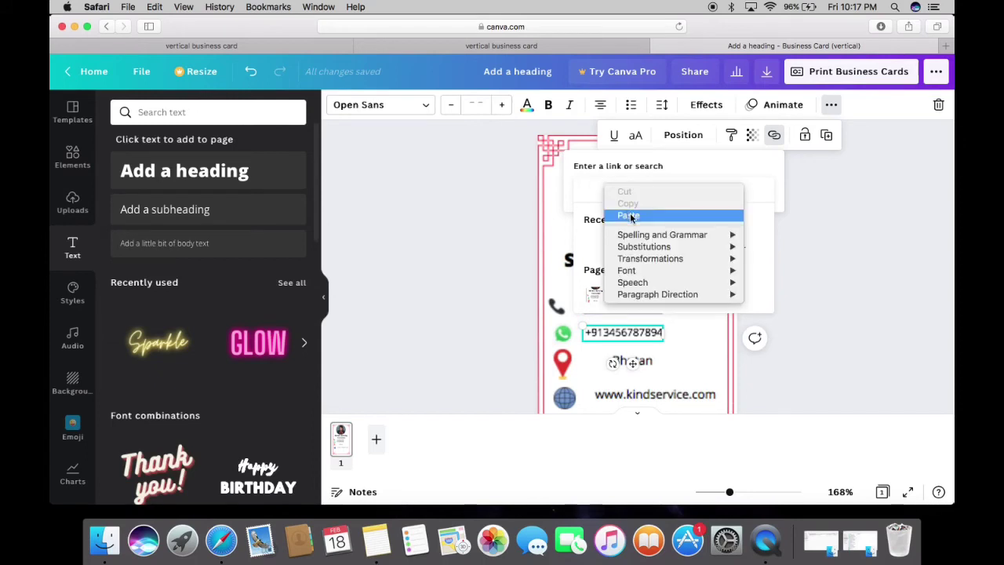
click(631, 216)
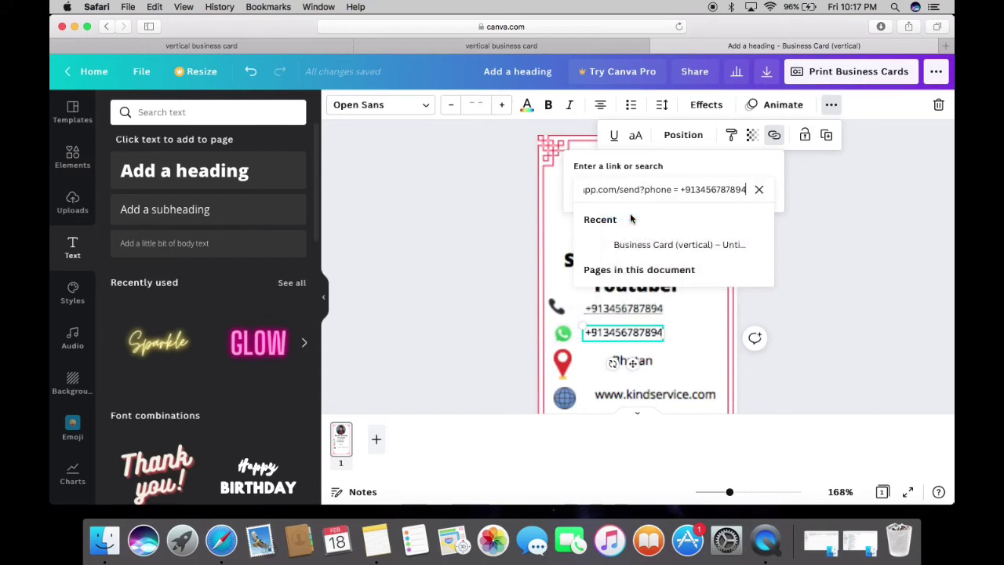
key(Return)
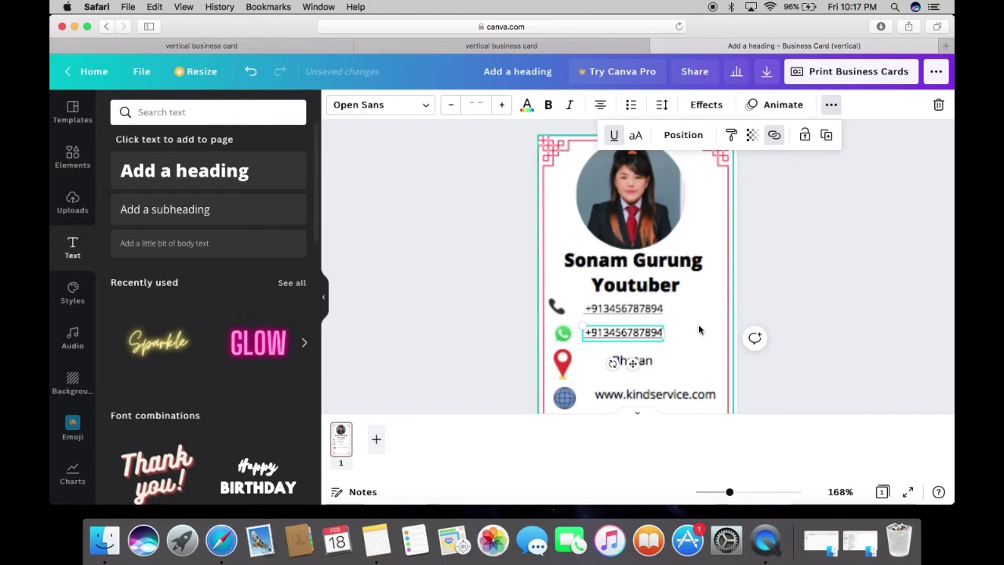
click(693, 353)
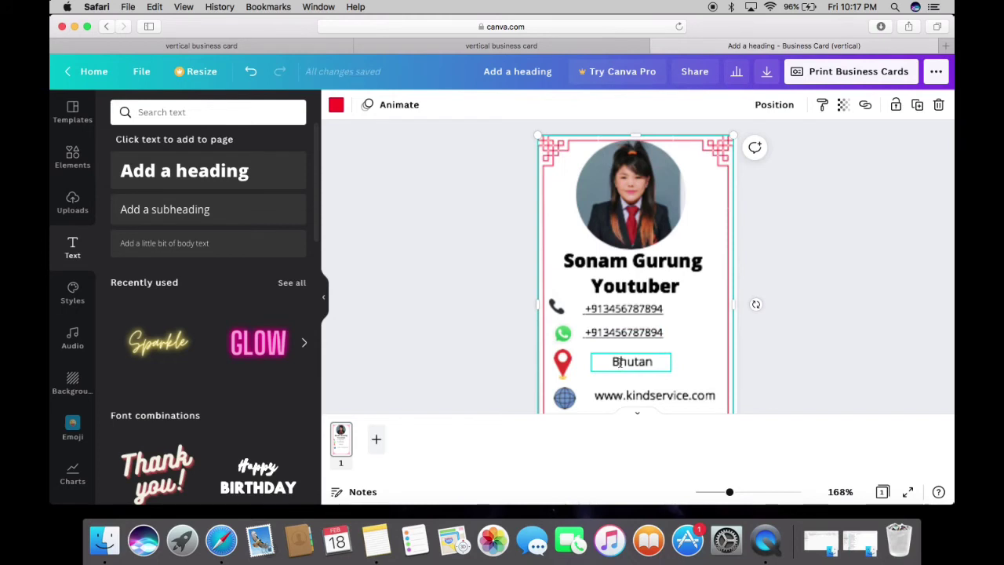
Select the Bhutan location text on the business card.
click(619, 361)
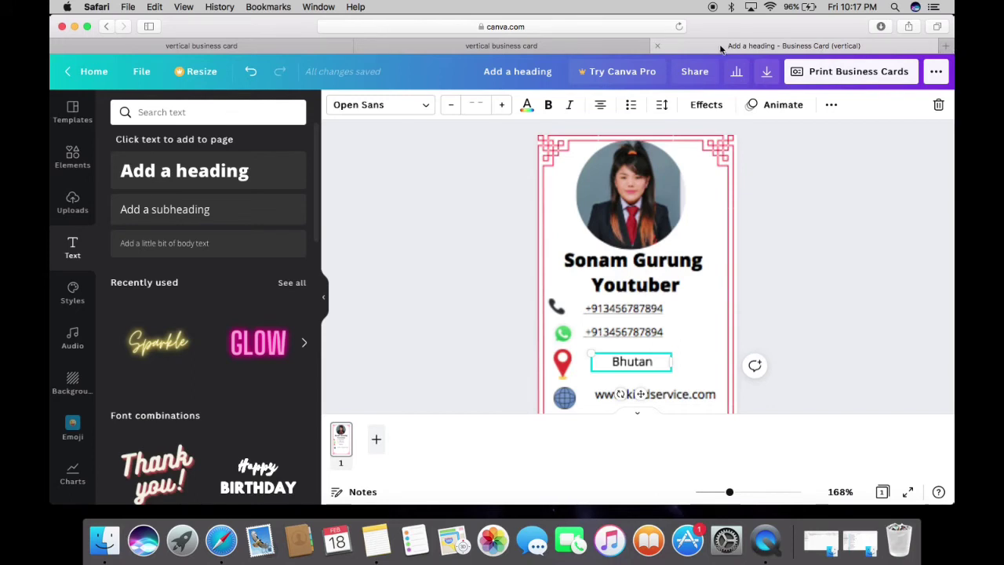
In a new tab, search Google for 'google map' and open the Google Maps site.
click(946, 46)
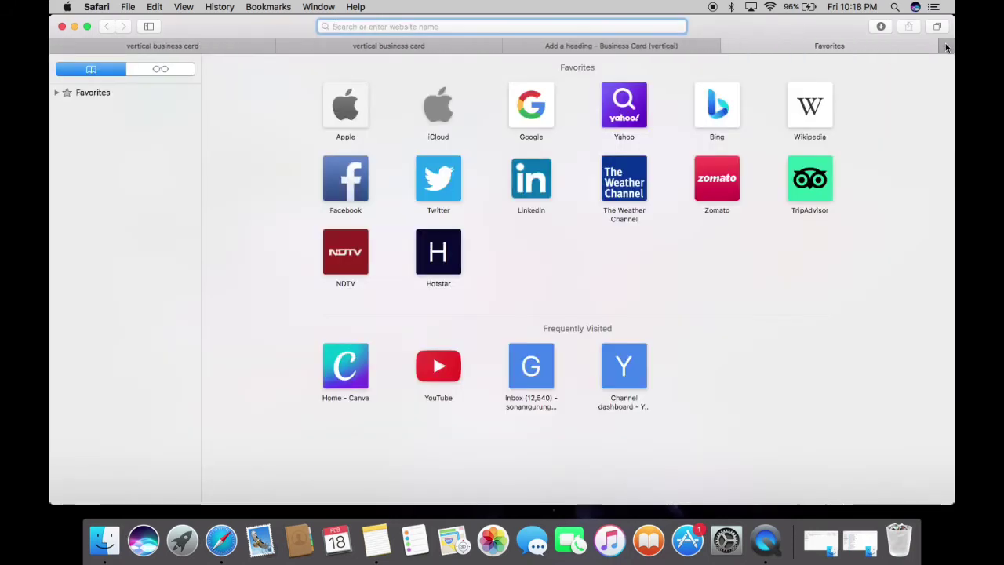
click(527, 117)
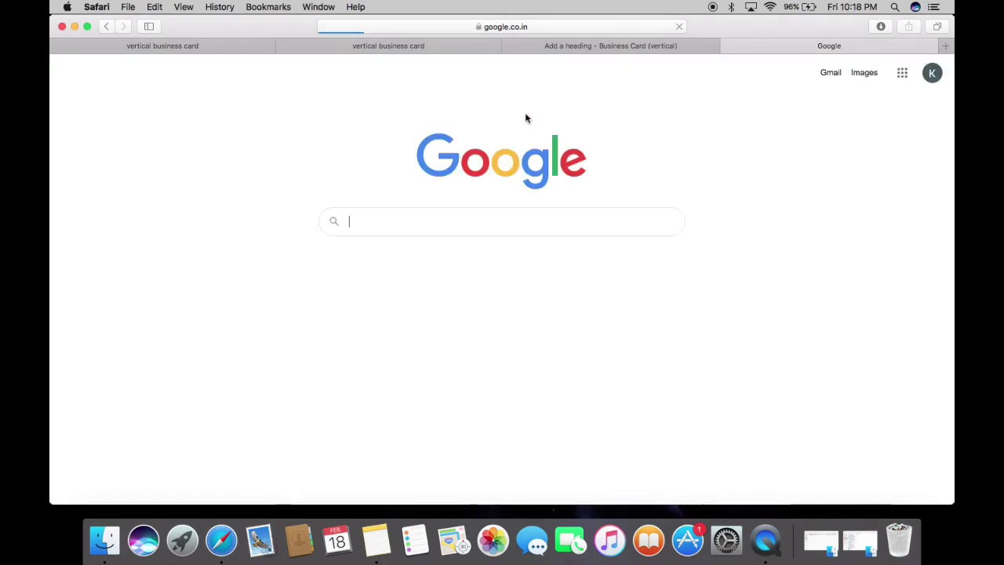
click(443, 222)
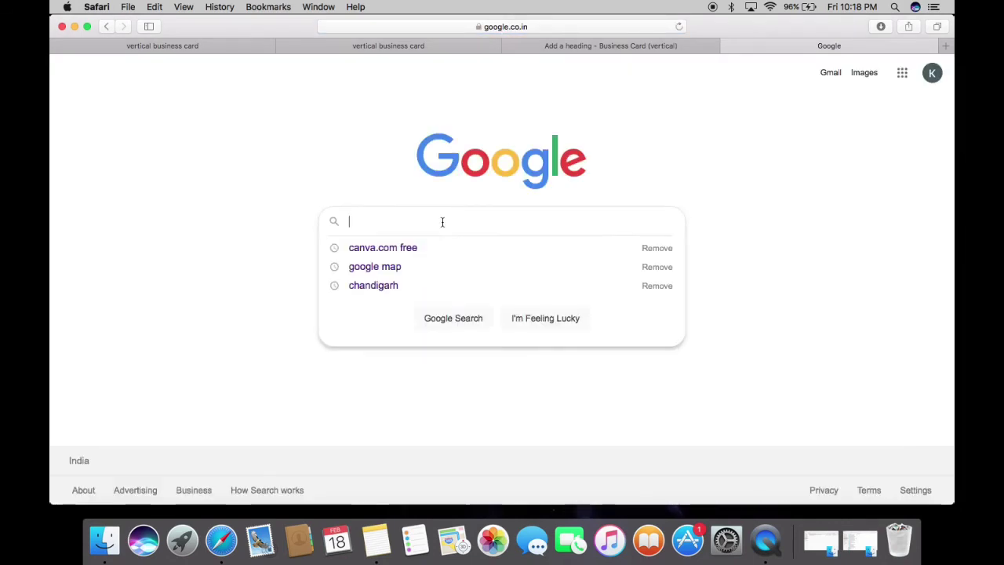
text(Go)
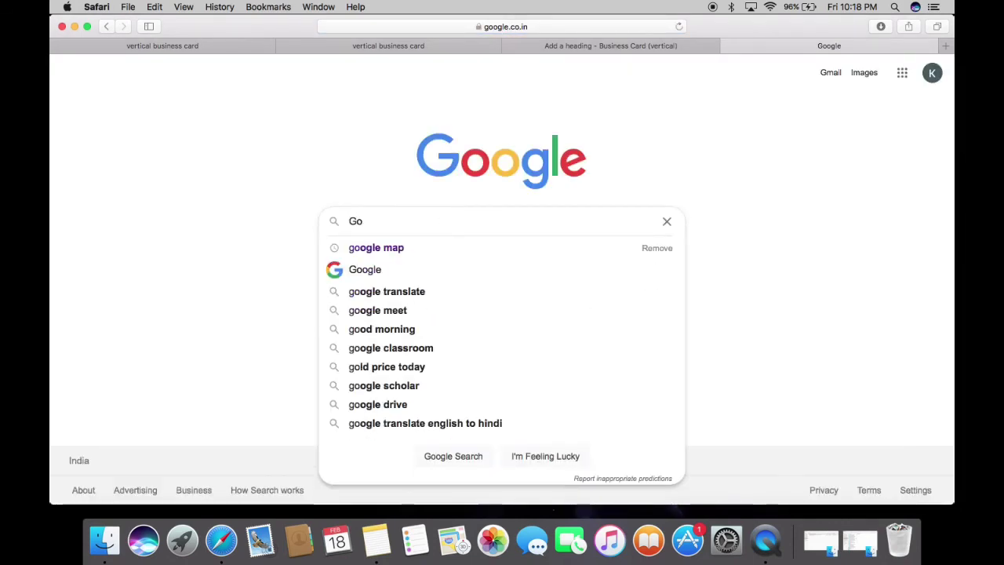
click(357, 248)
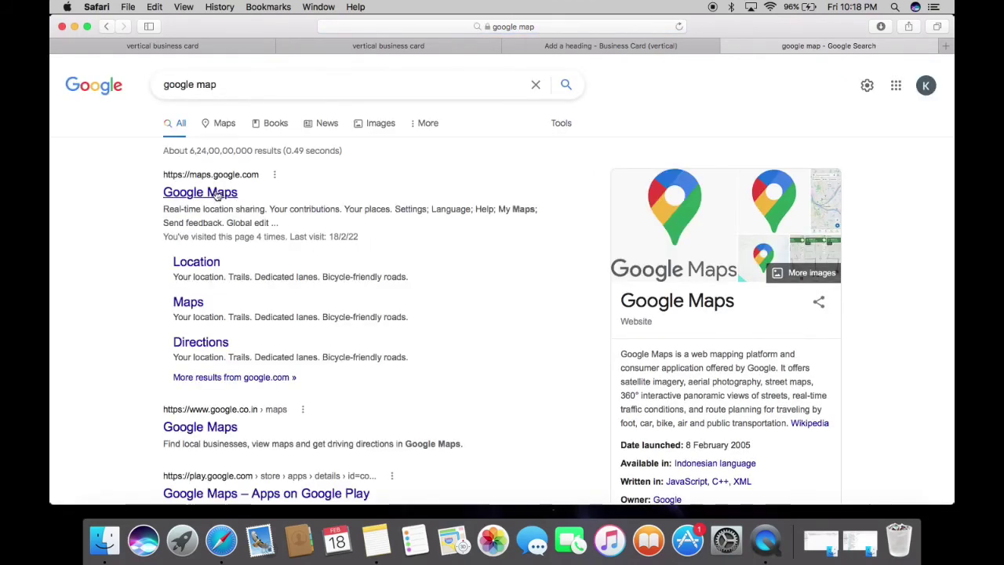
click(218, 195)
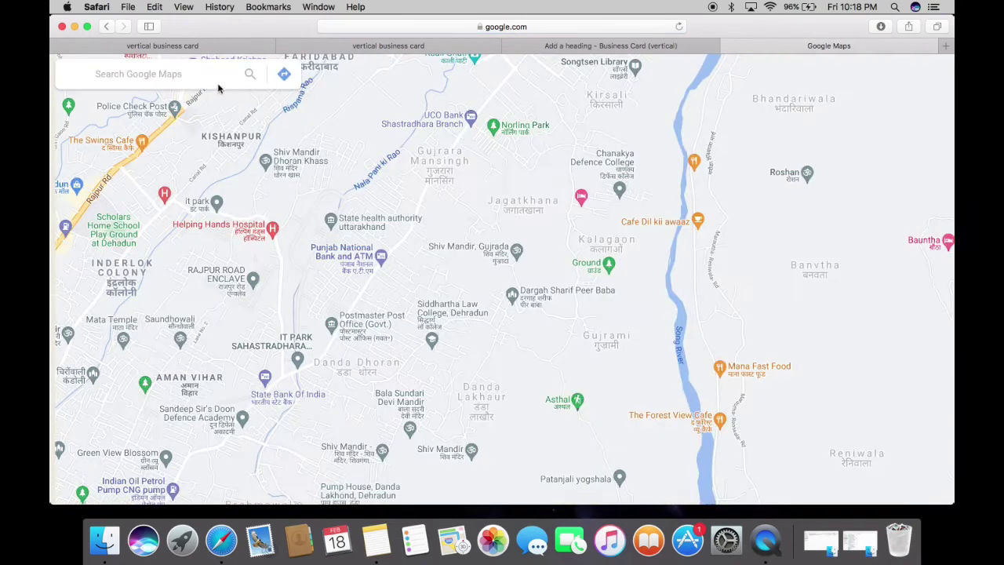
Search Google Maps for Bhutan and copy that map page's web address.
click(149, 76)
text(Bhuta)
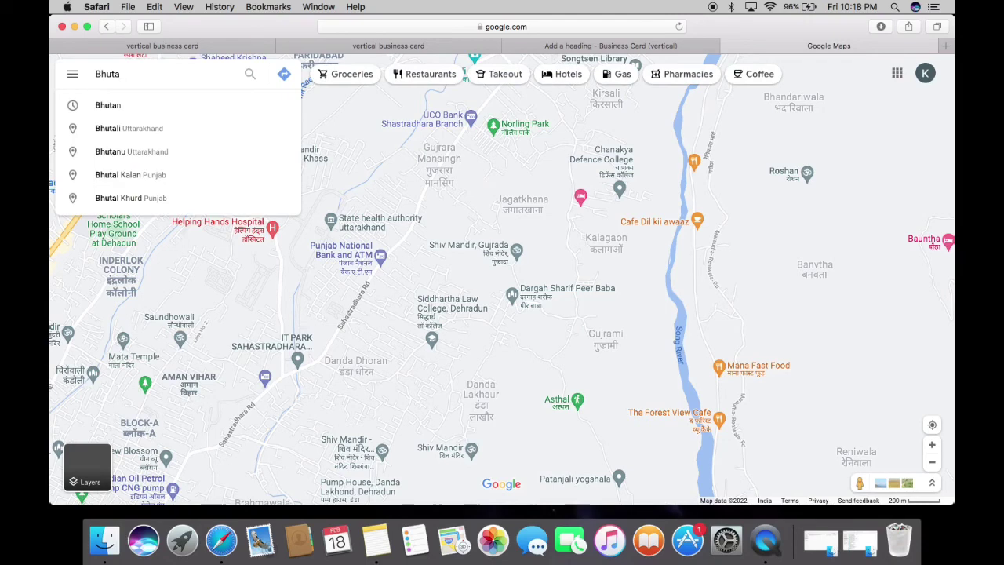
click(126, 103)
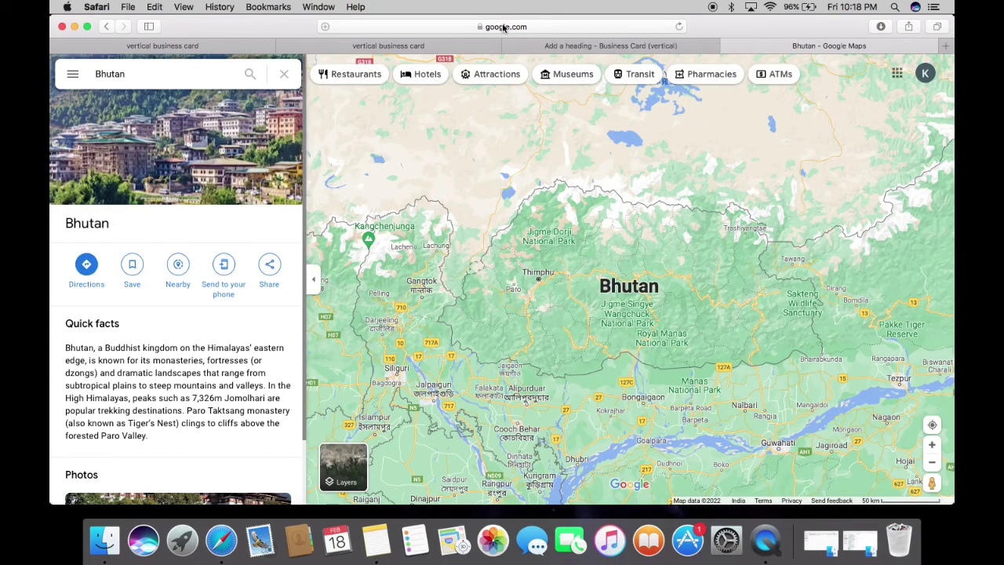
right_click(505, 28)
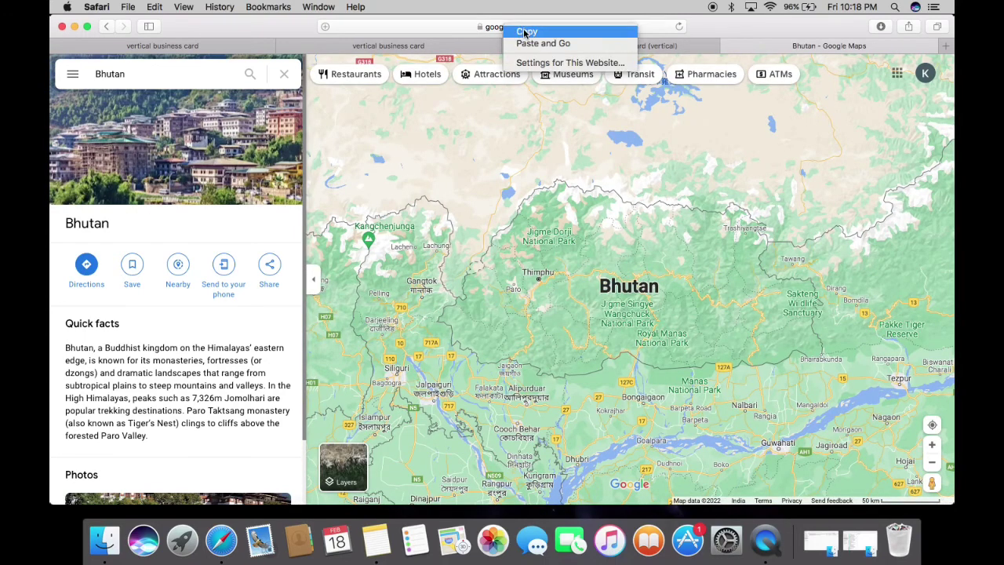
click(525, 33)
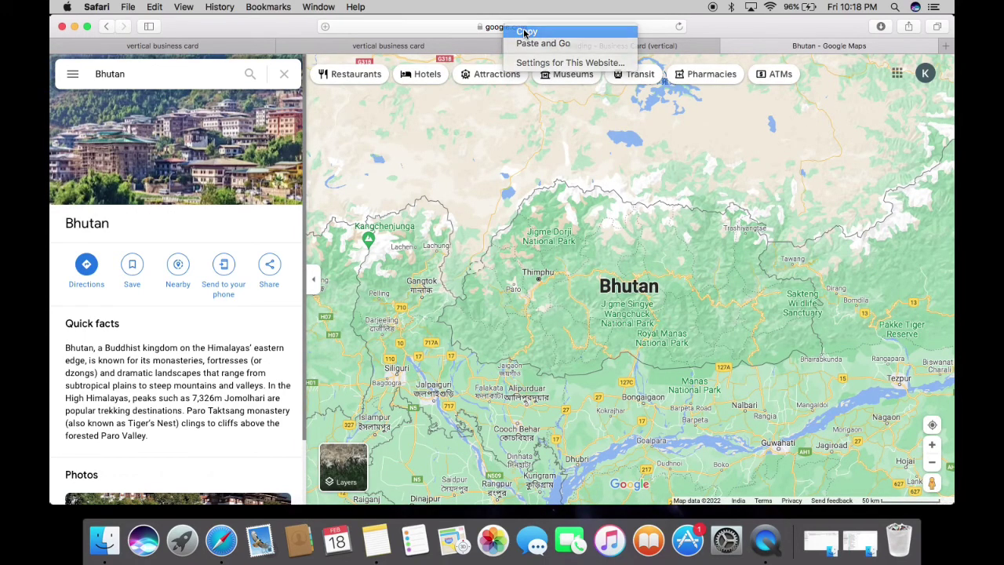
click(442, 47)
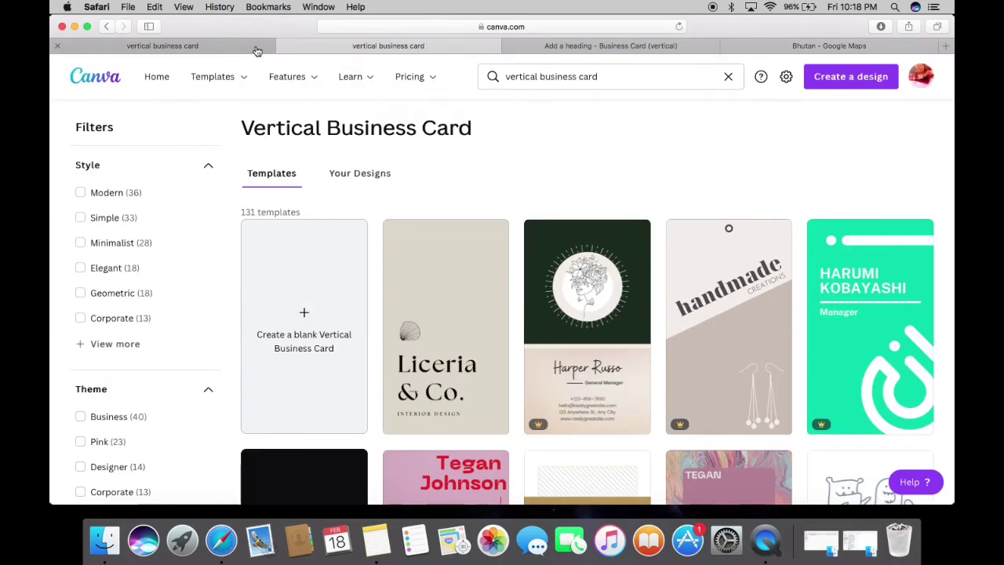
Back in the card editor, link the Bhutan text to the pasted Google Maps address.
click(257, 51)
click(586, 44)
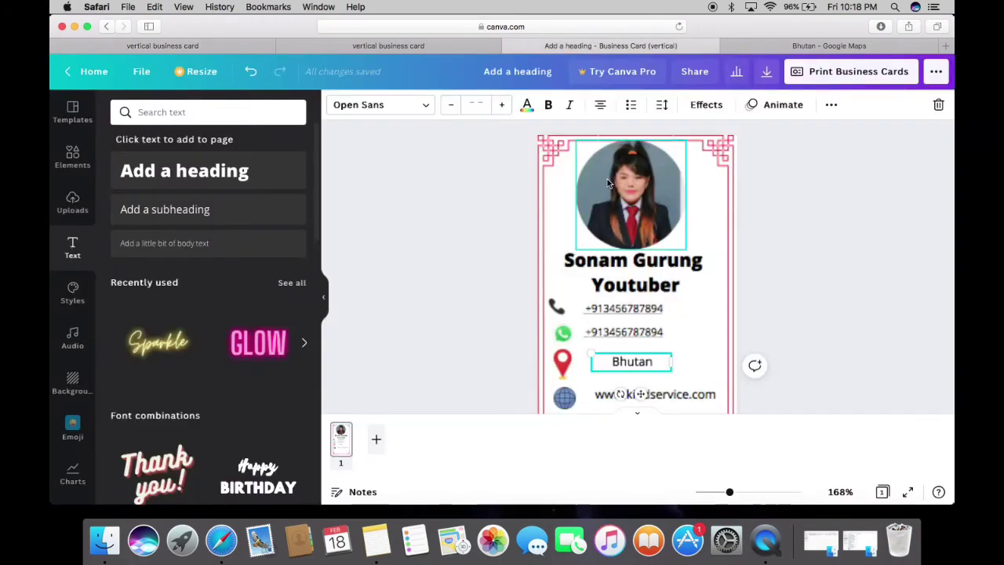
click(833, 106)
click(774, 136)
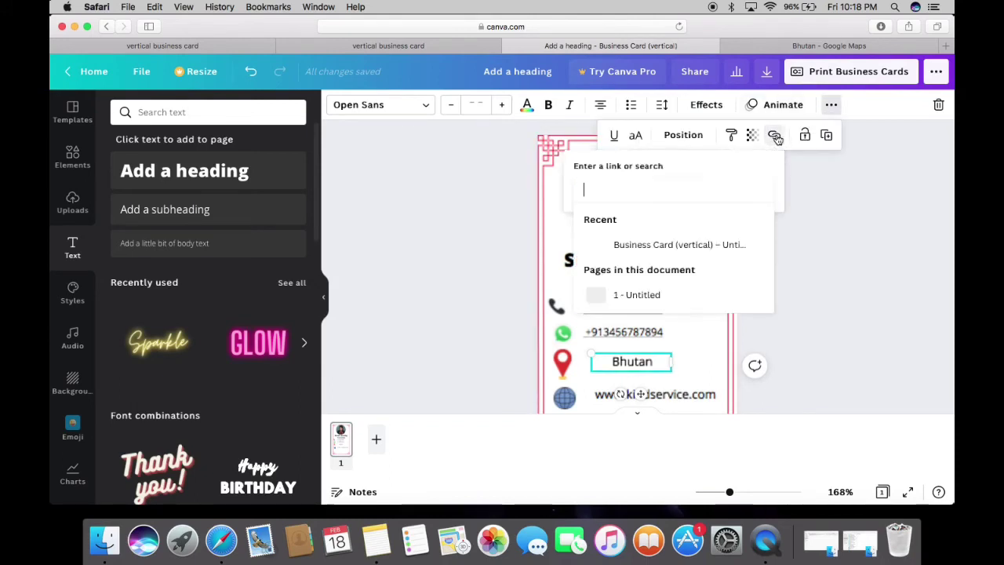
right_click(609, 188)
click(635, 221)
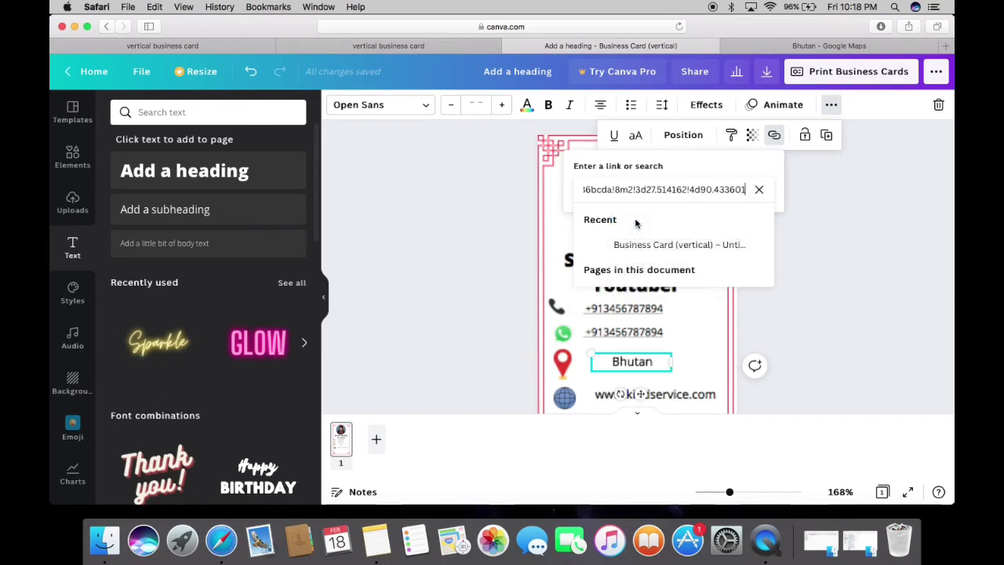
key(Return)
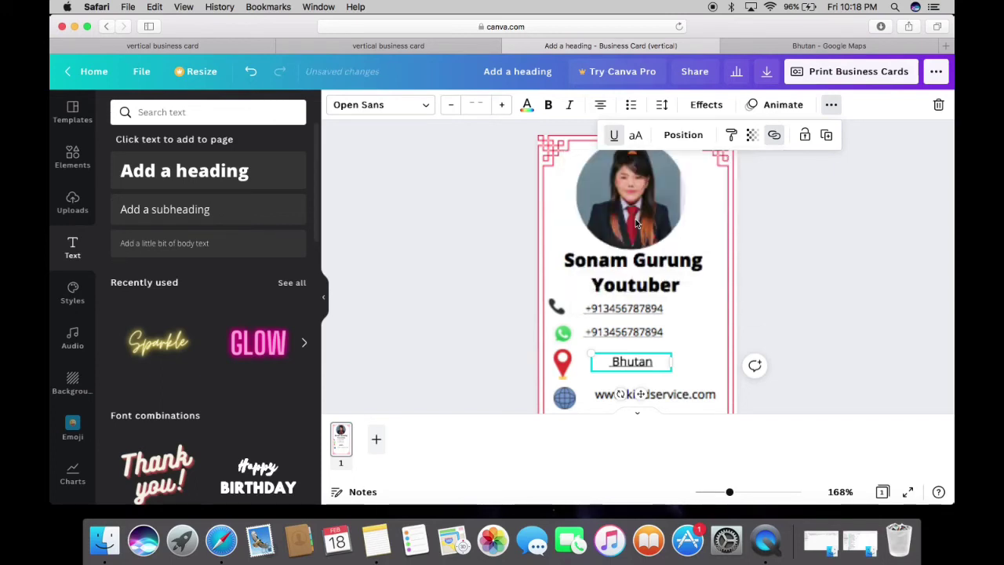
scroll(689, 364, down, 2)
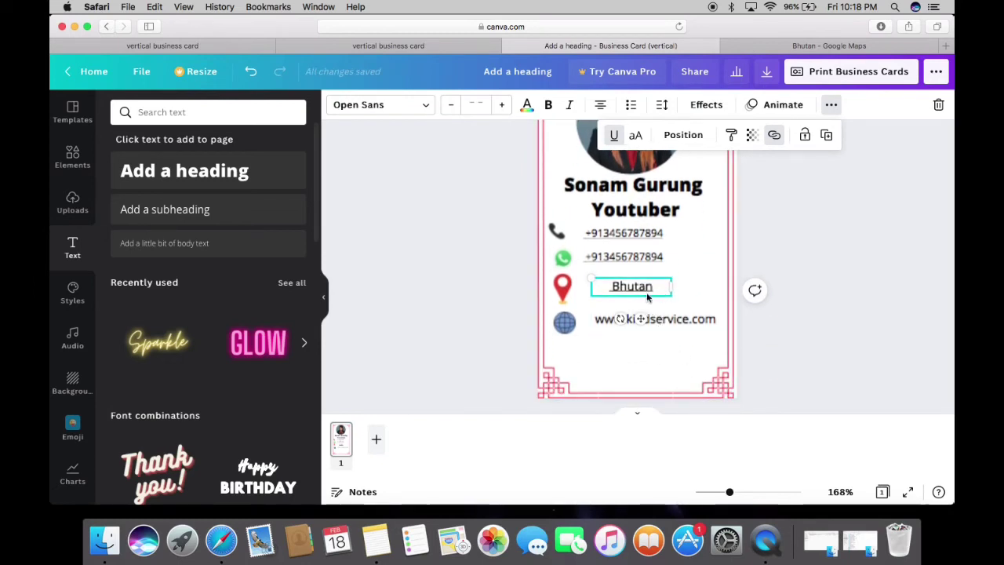
click(700, 281)
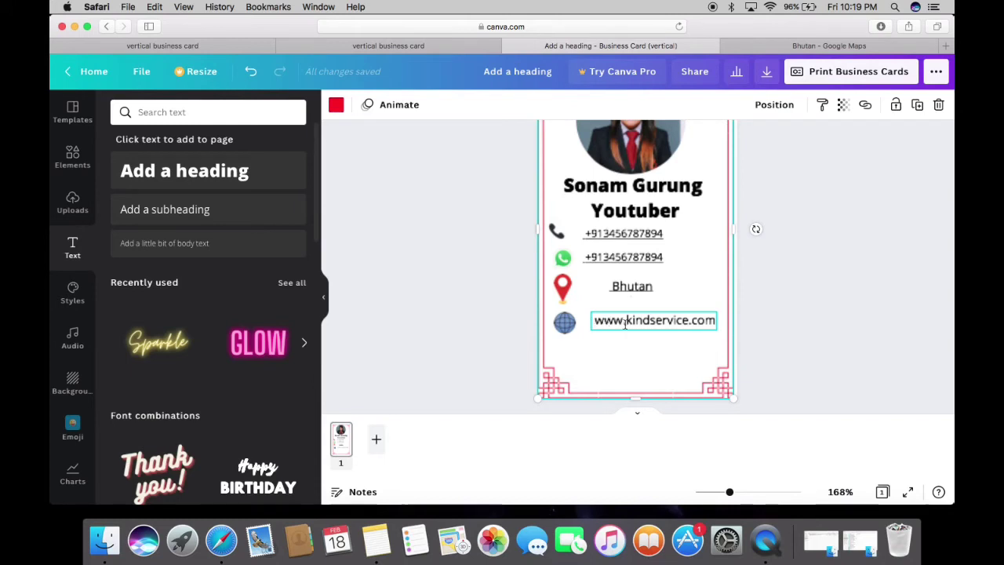
click(630, 324)
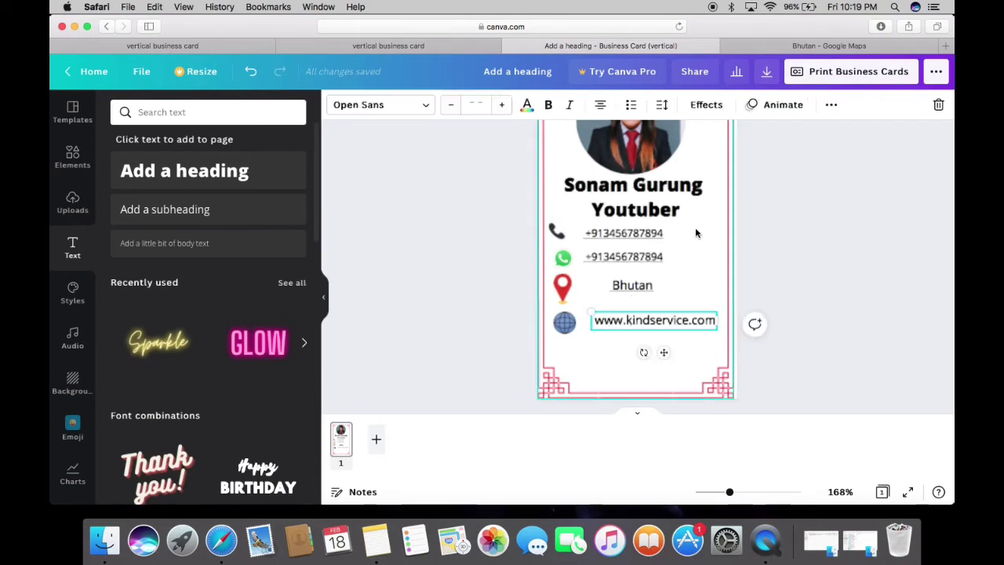
click(831, 108)
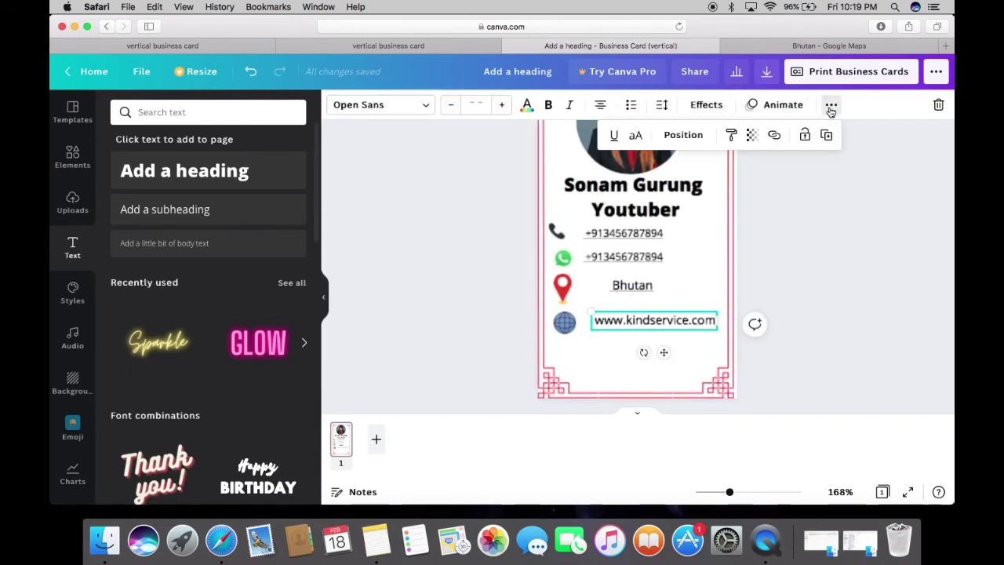
click(775, 137)
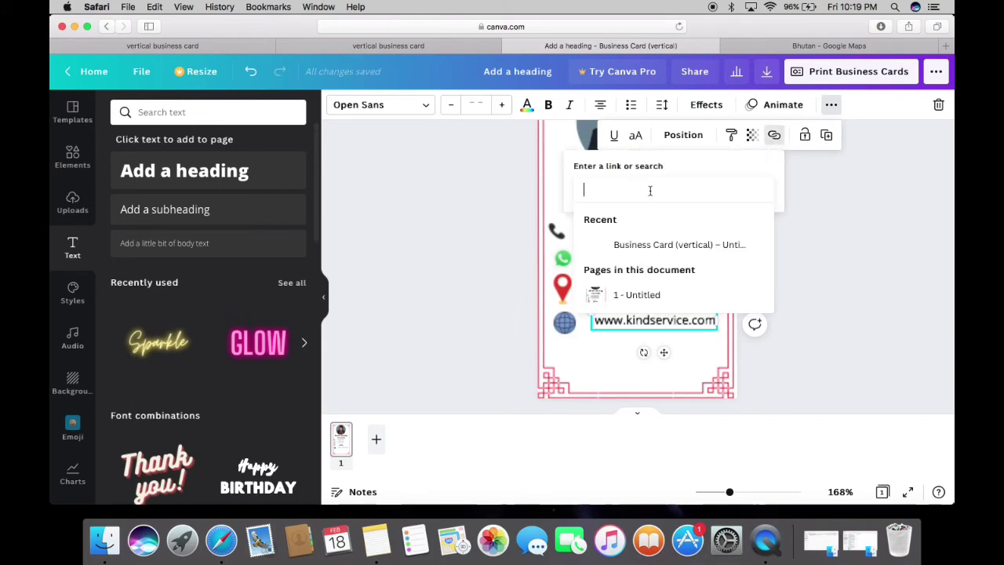
text(www.kin)
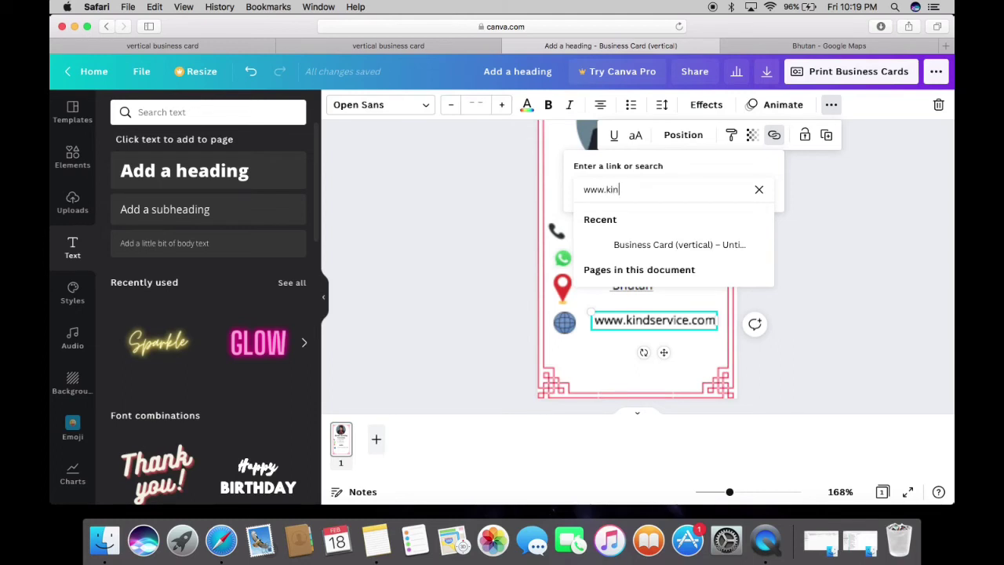
text(dservice.com)
key(Return)
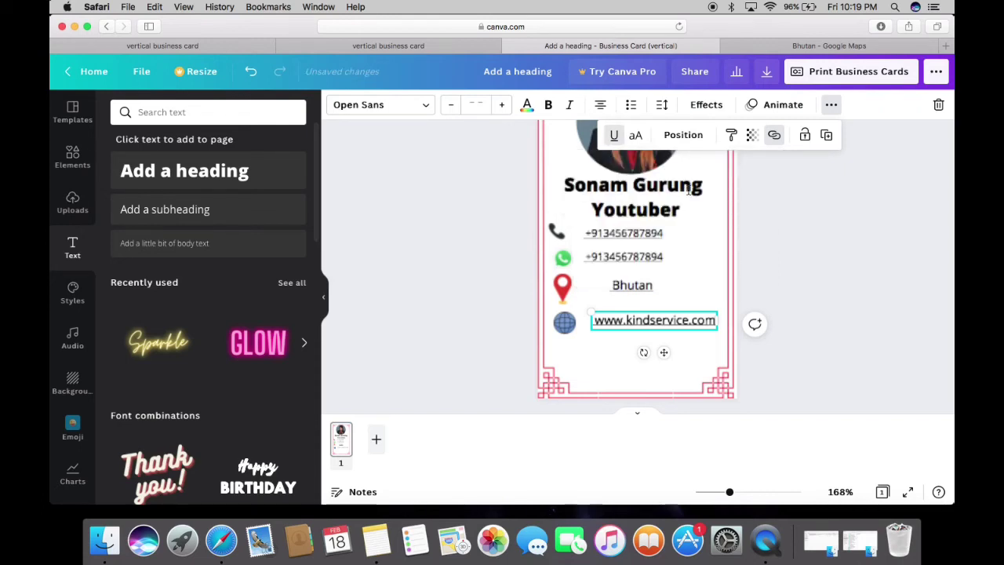
click(686, 374)
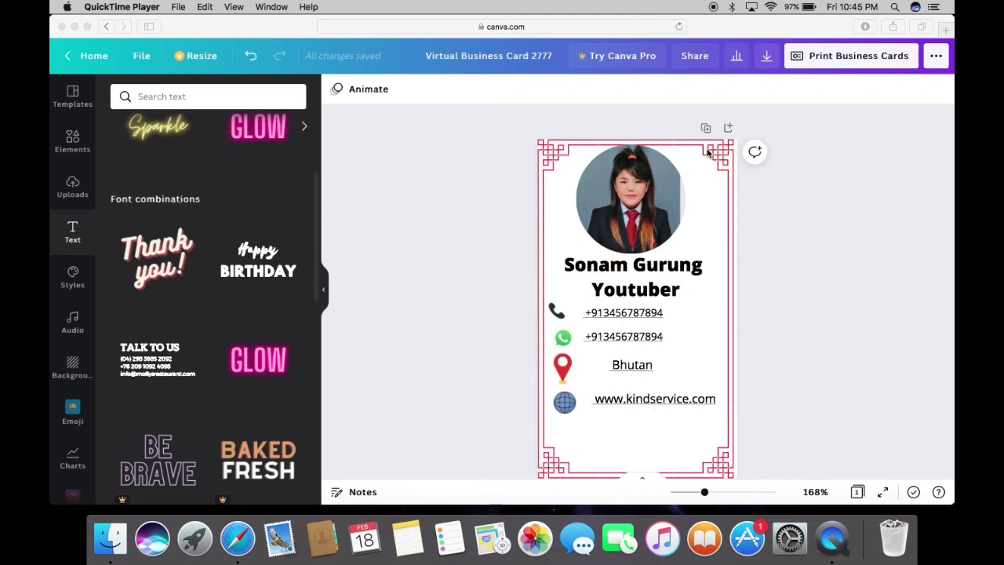
Publish the design as a Website in Presentation style and open the published site.
click(937, 58)
click(936, 58)
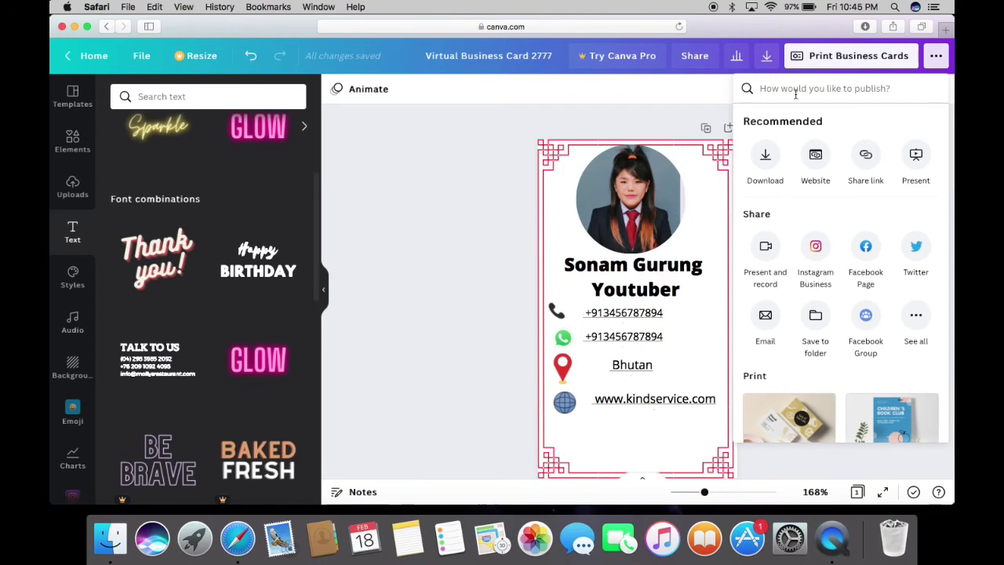
text(web)
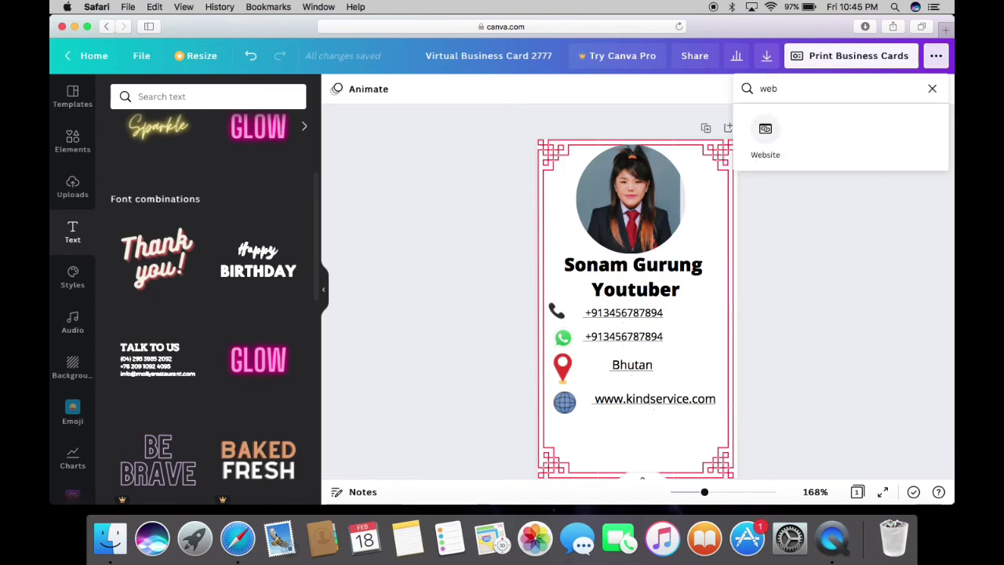
click(756, 139)
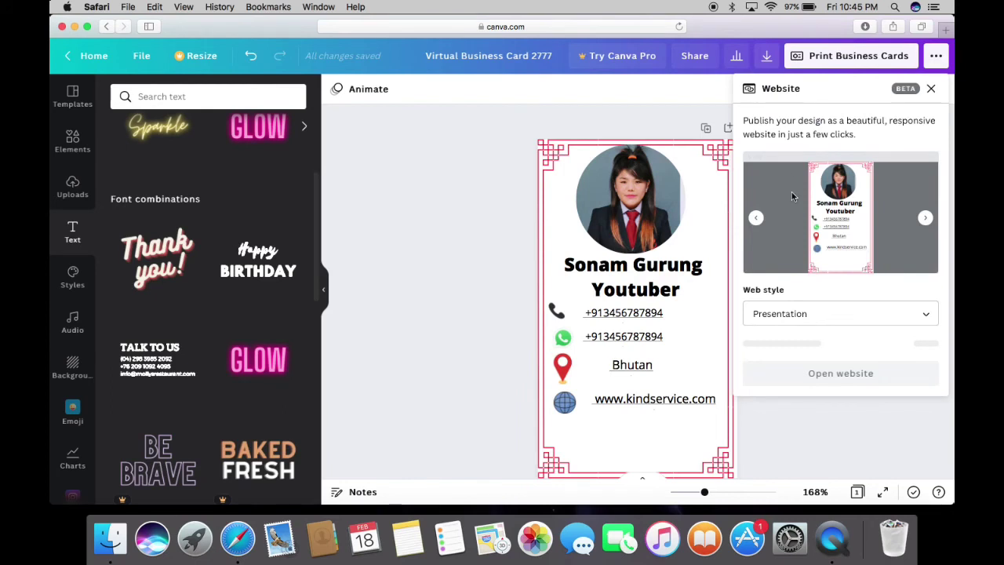
click(929, 316)
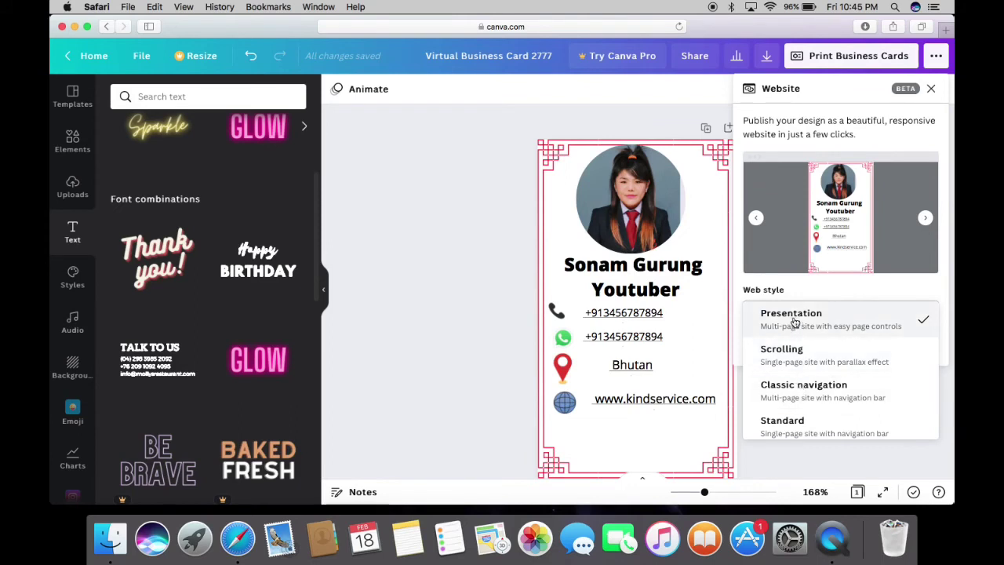
click(795, 455)
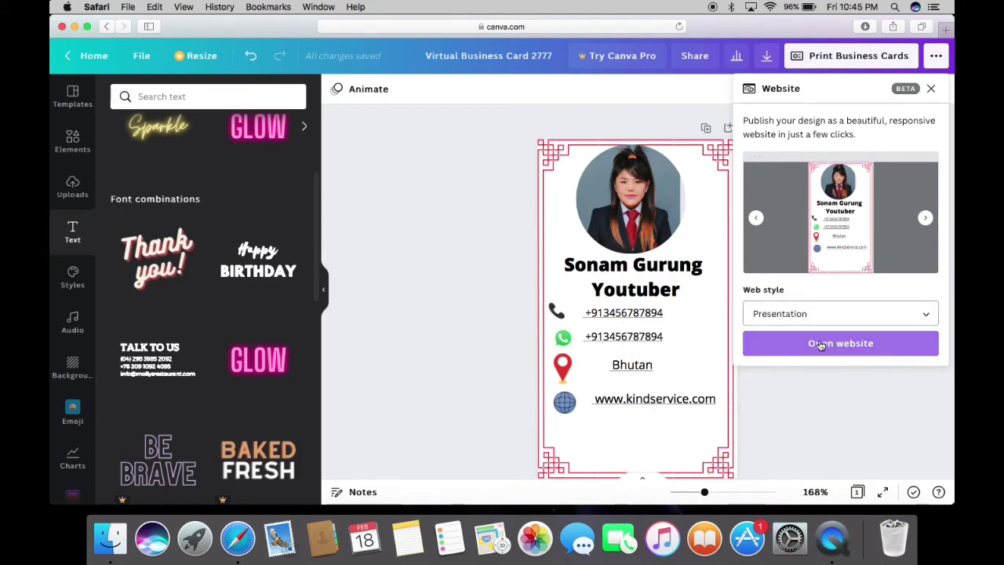
click(821, 346)
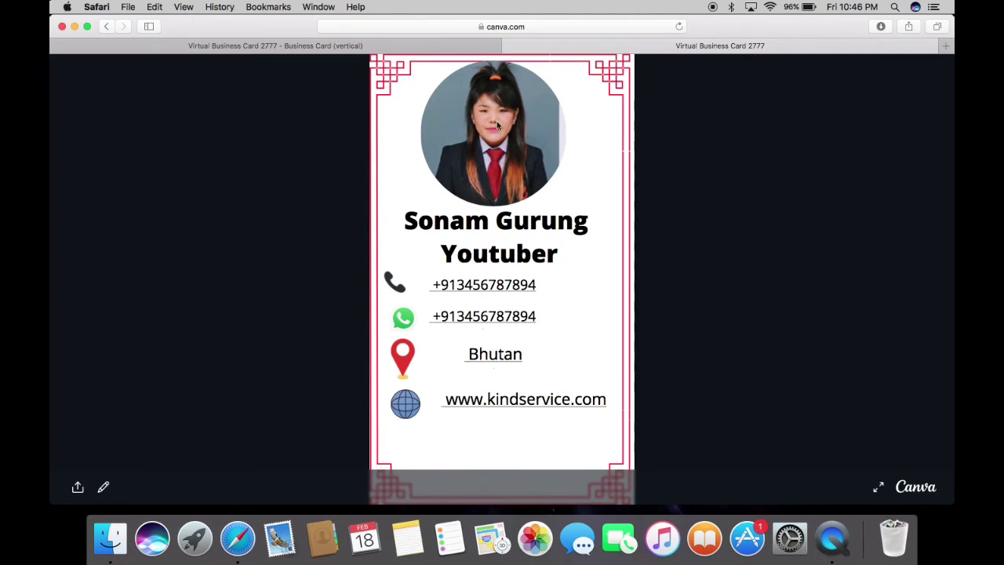
Copy the published website's address, then show the More apps list in the editor sidebar.
right_click(495, 28)
click(514, 29)
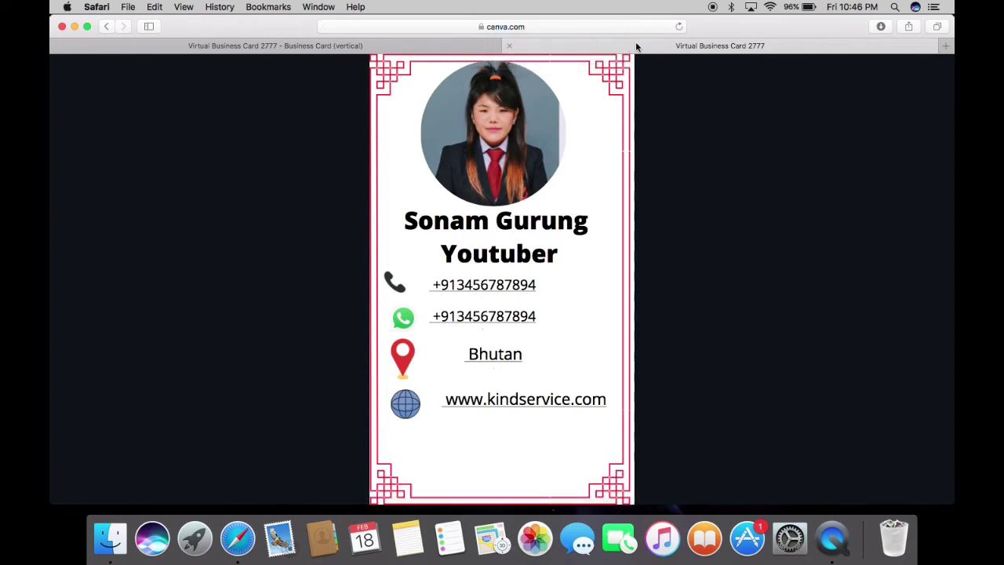
click(331, 47)
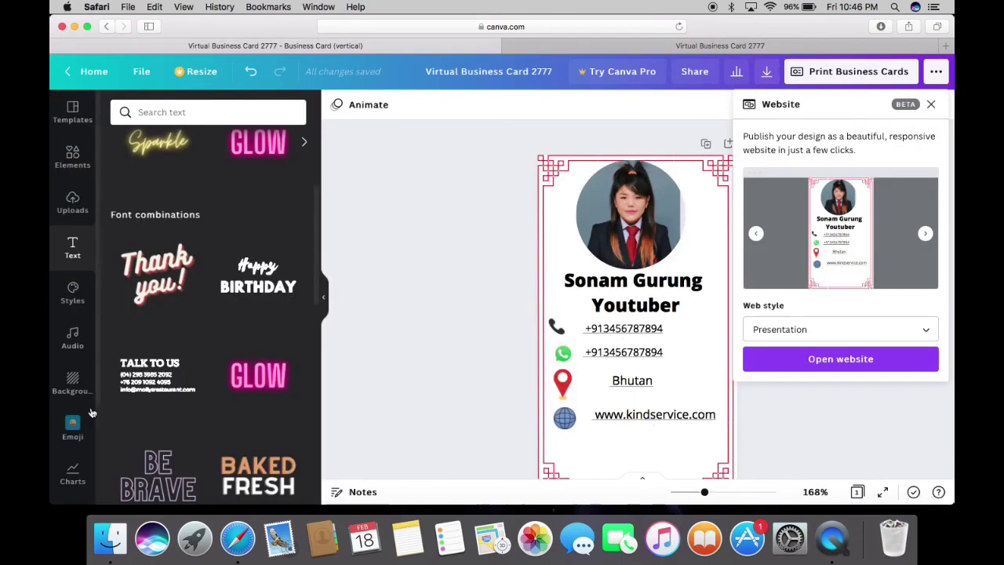
scroll(77, 280, down, 2)
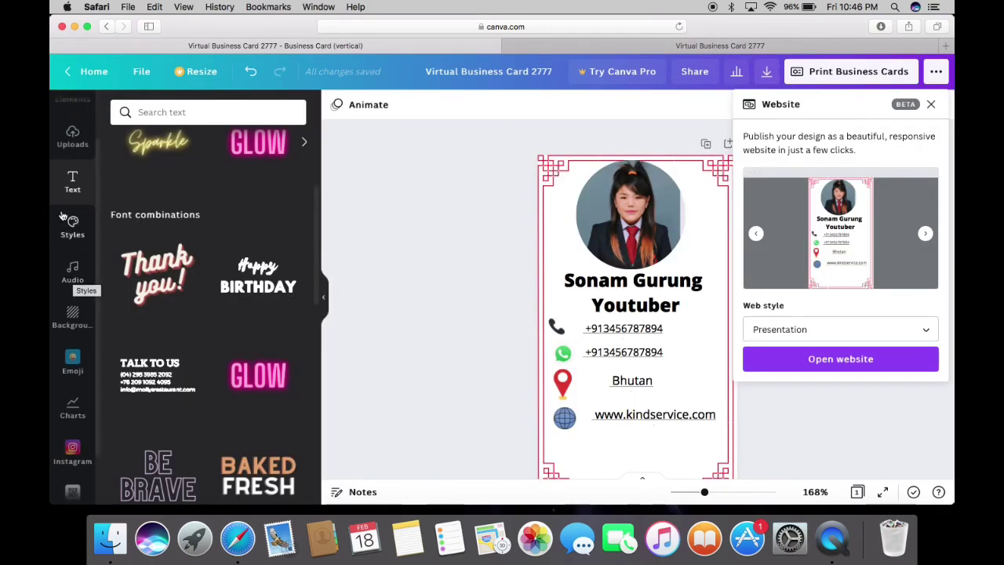
scroll(77, 224, down, 1)
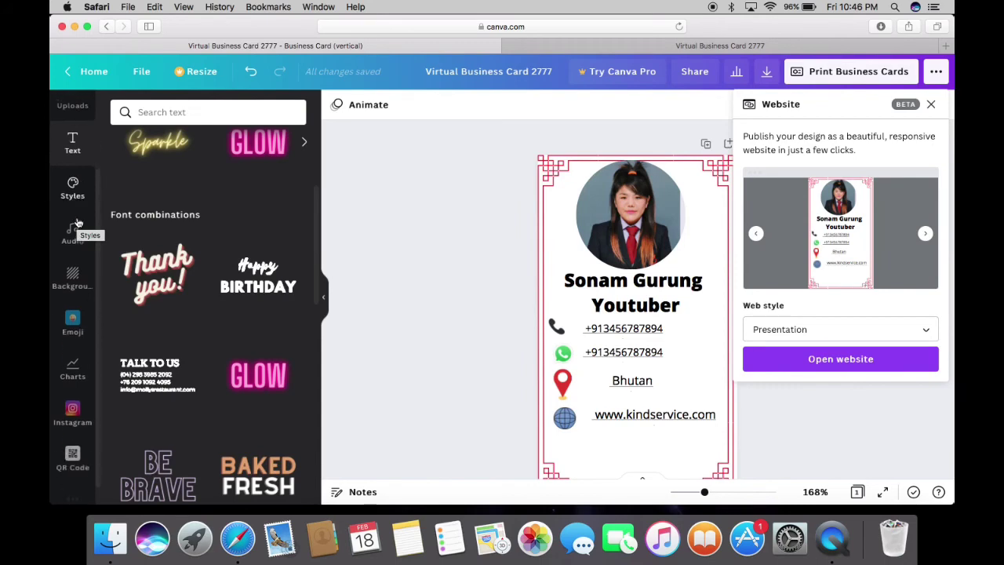
scroll(77, 224, down, 1)
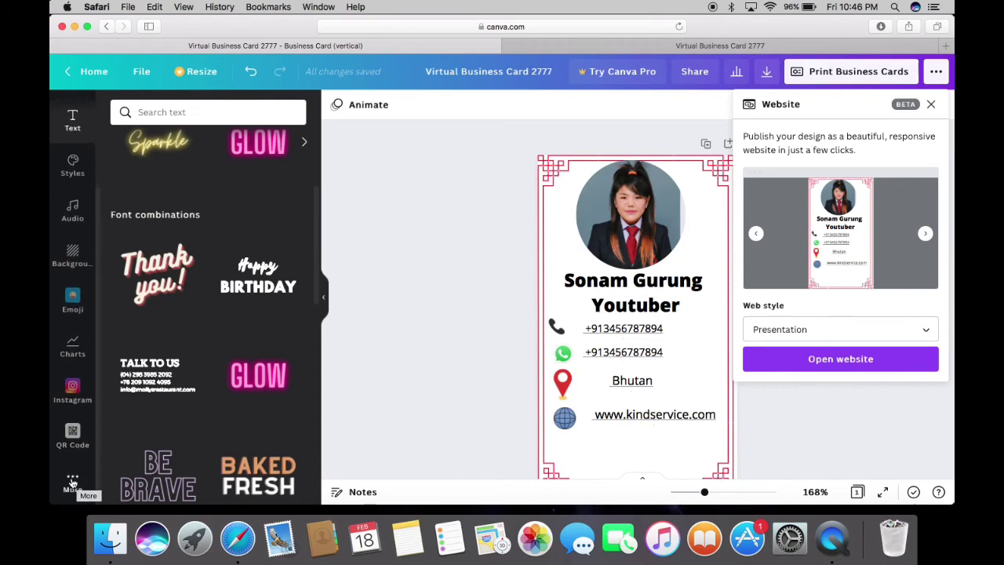
click(72, 482)
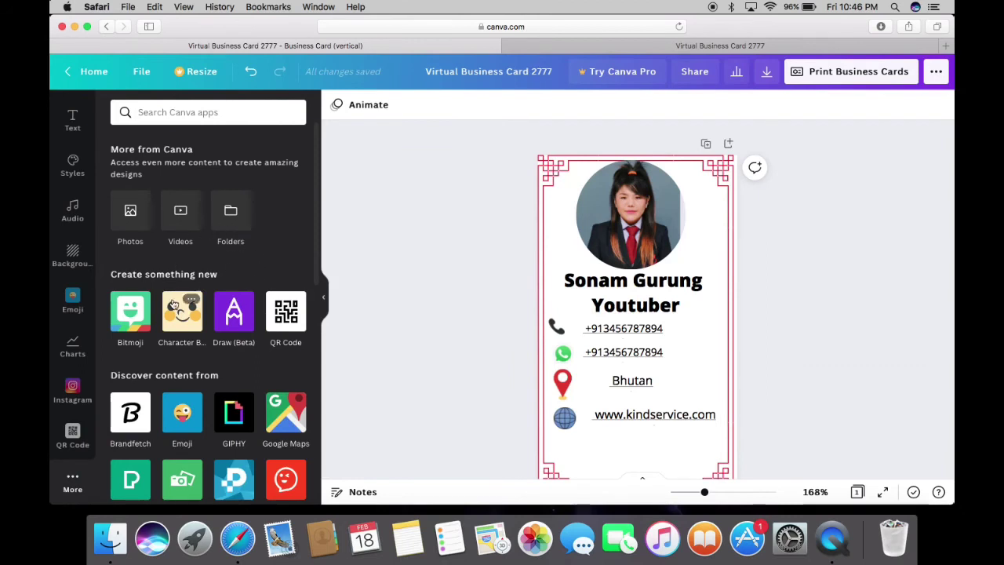
Generate a QR code from the pasted website address and move the name and Youtuber text down.
click(284, 321)
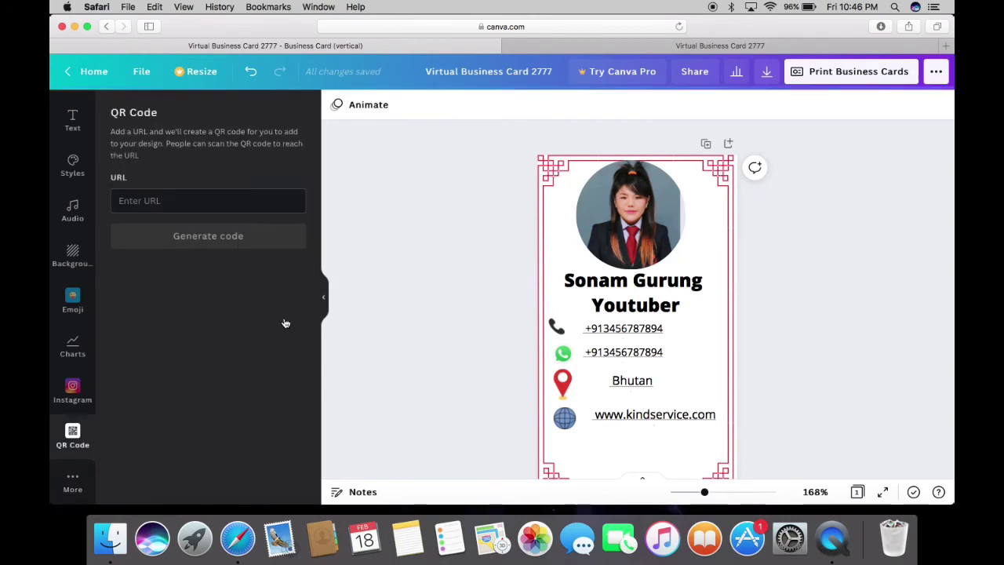
right_click(166, 201)
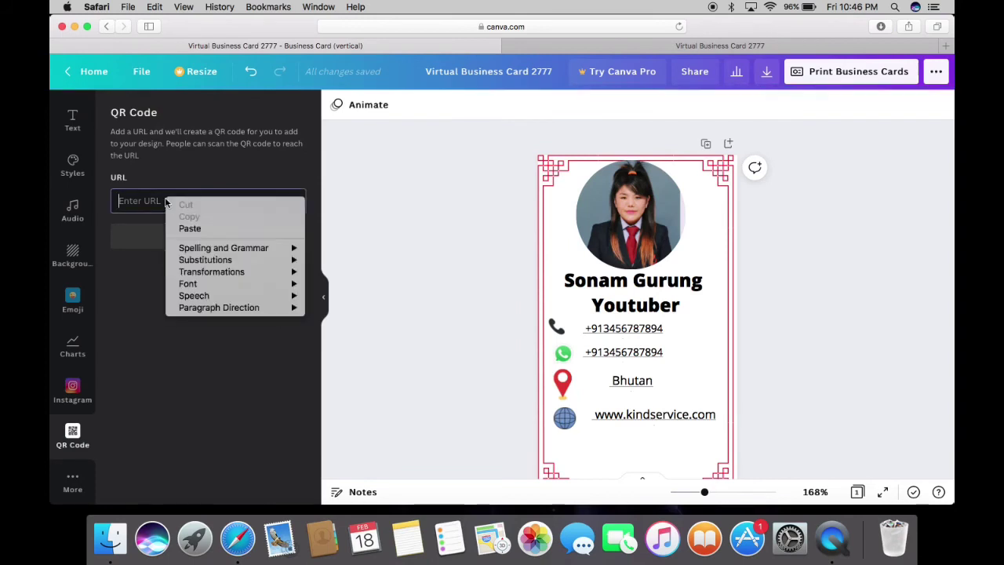
click(193, 228)
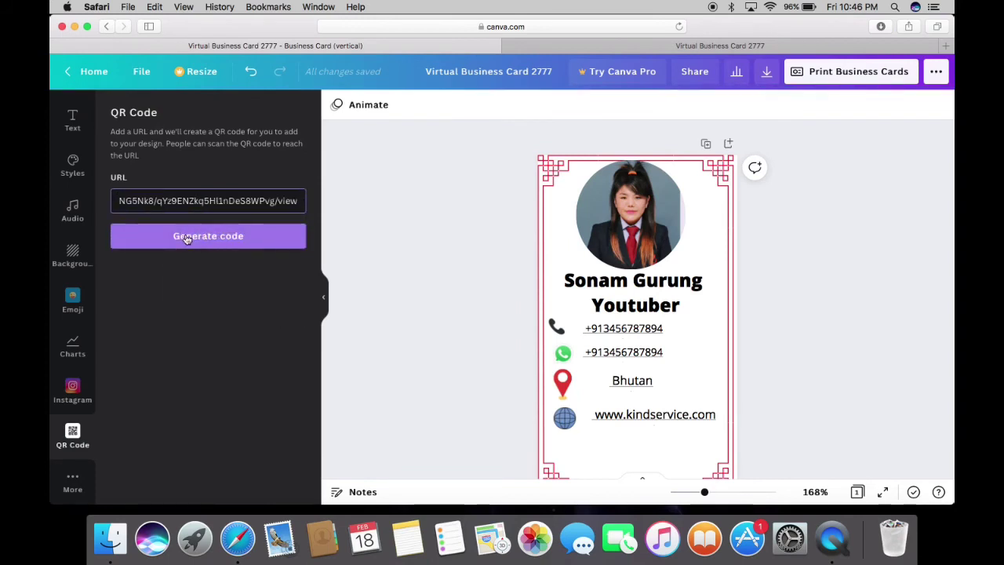
click(196, 241)
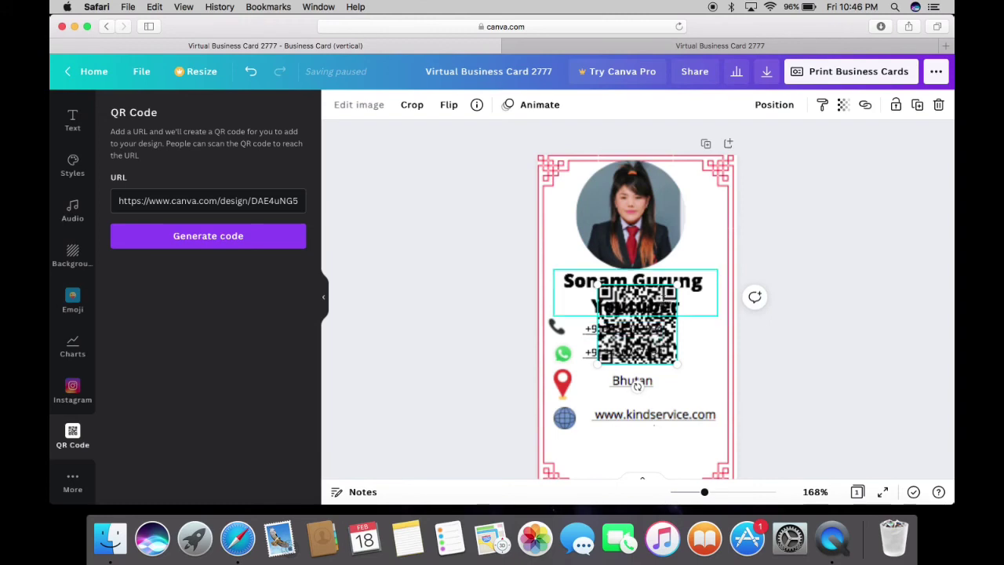
drag(676, 339, 672, 455)
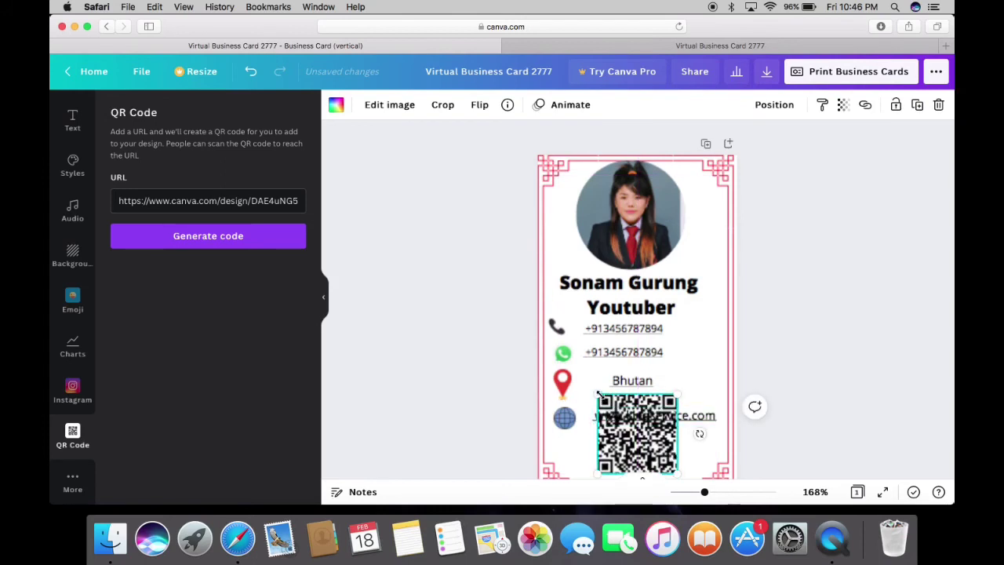
Shrink the QR code to a small square below the website line.
drag(601, 399, 708, 430)
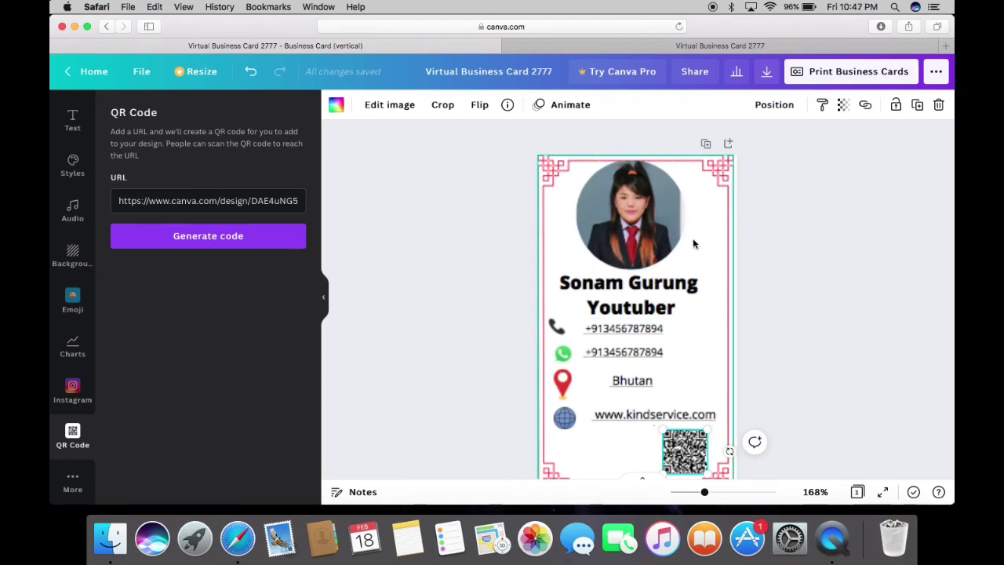
Download the card with File type PDF Print.
click(768, 73)
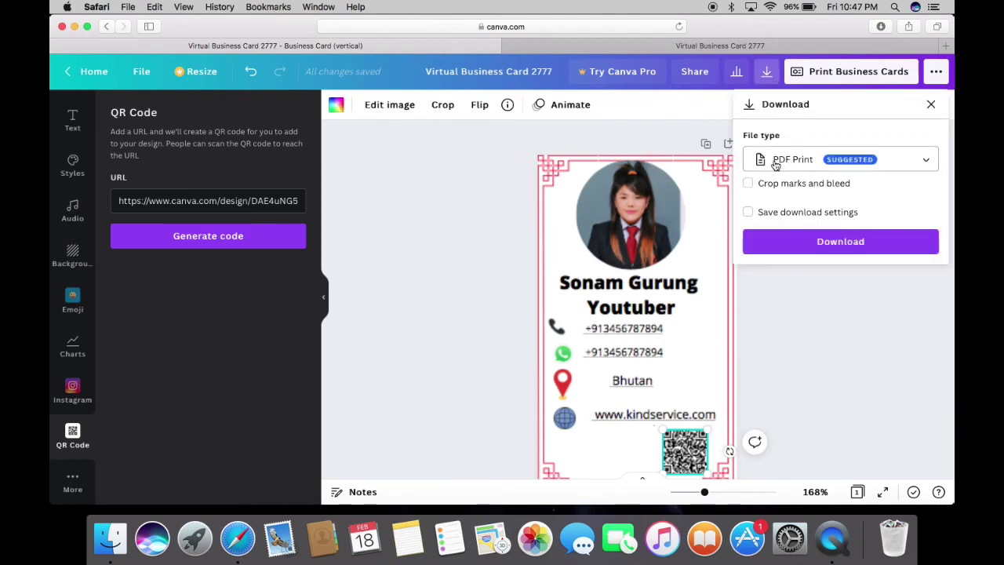
click(917, 156)
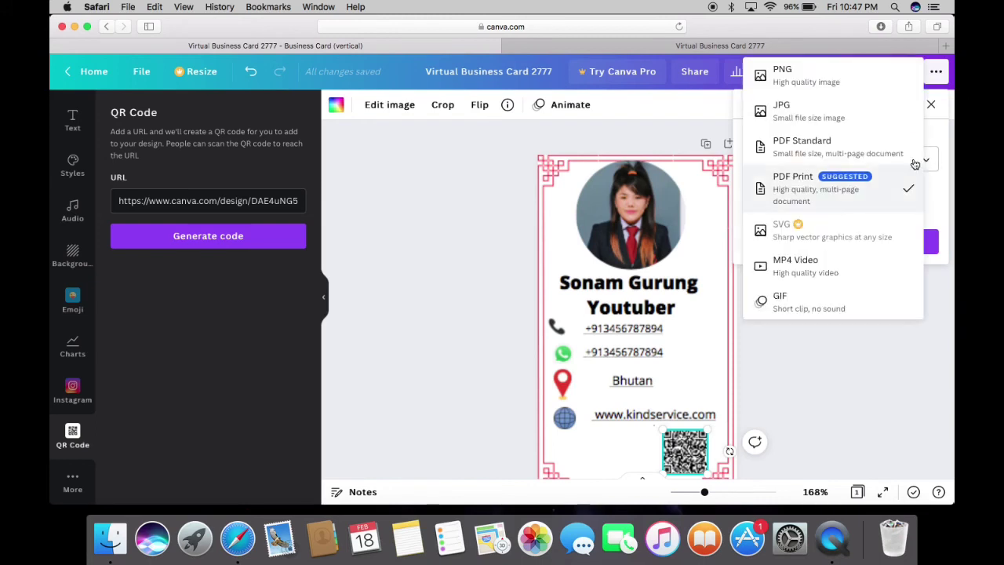
click(859, 365)
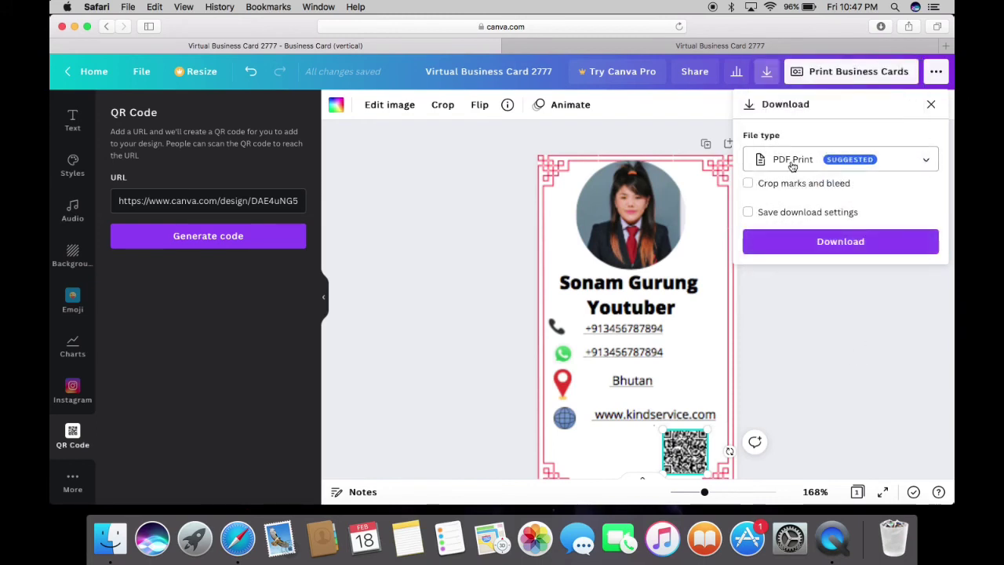
click(816, 237)
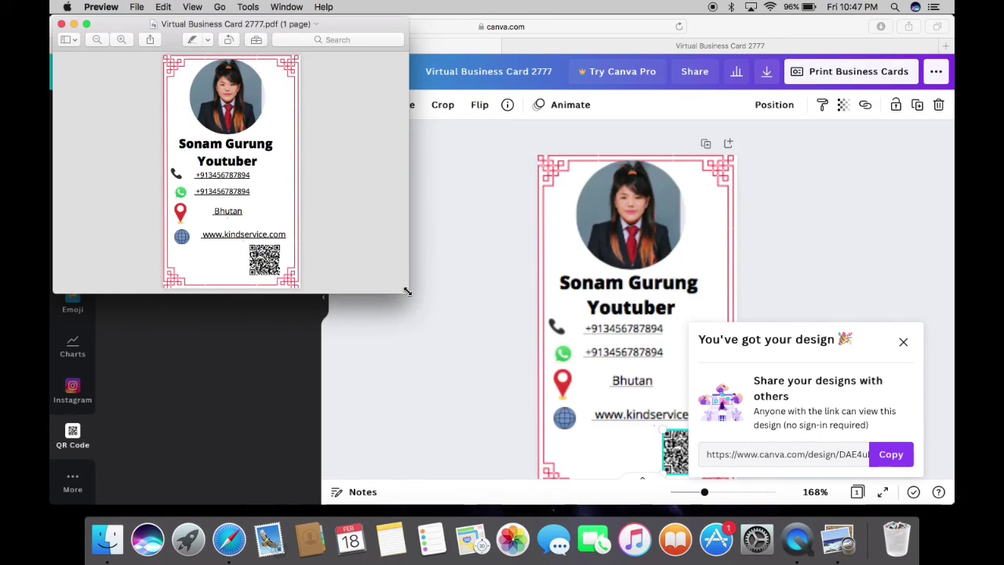
Enlarge and zoom the Preview window, then scroll through Virtual Business Card 2777.pdf.
drag(407, 289, 484, 350)
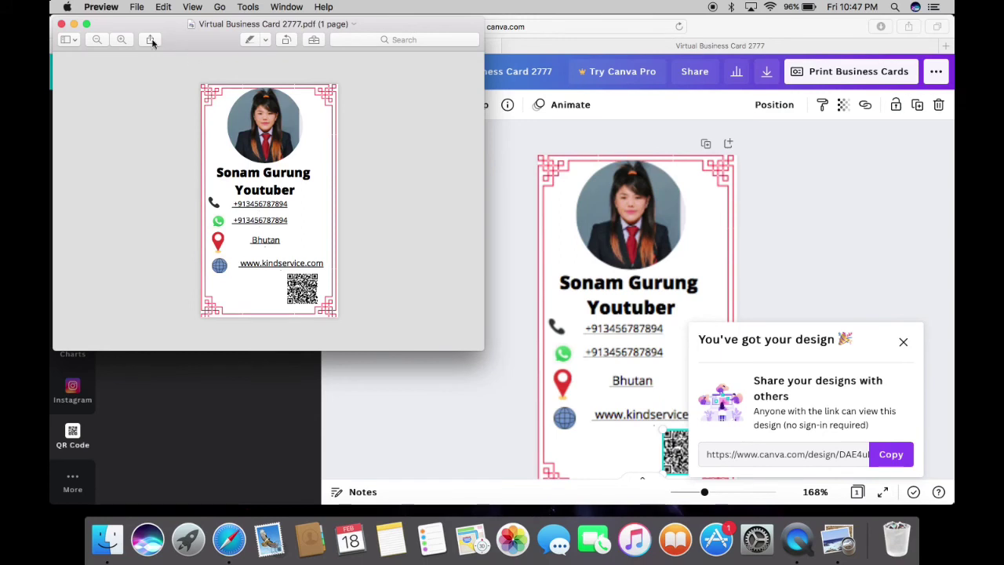
click(121, 39)
scroll(291, 151, up, 3)
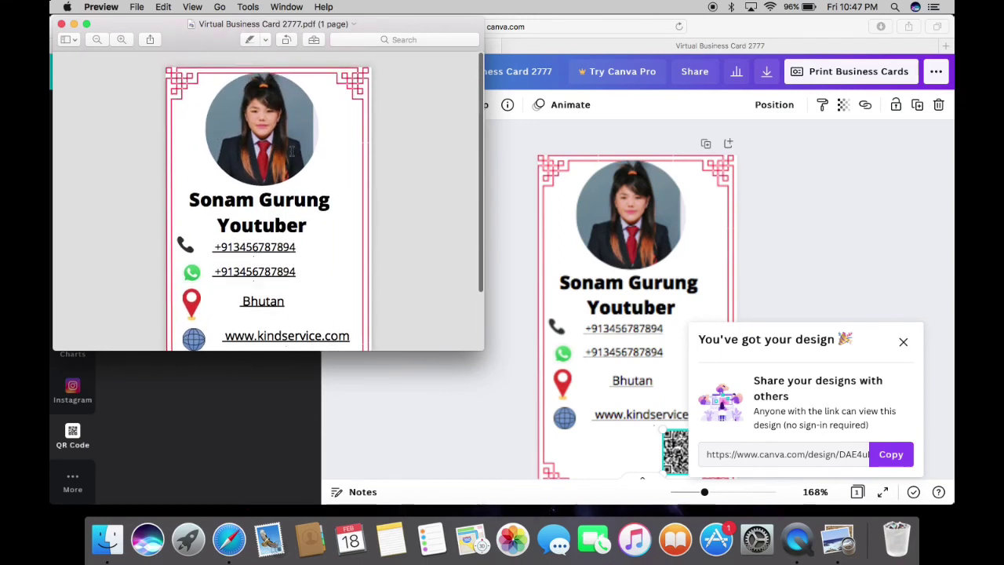
scroll(291, 151, down, 3)
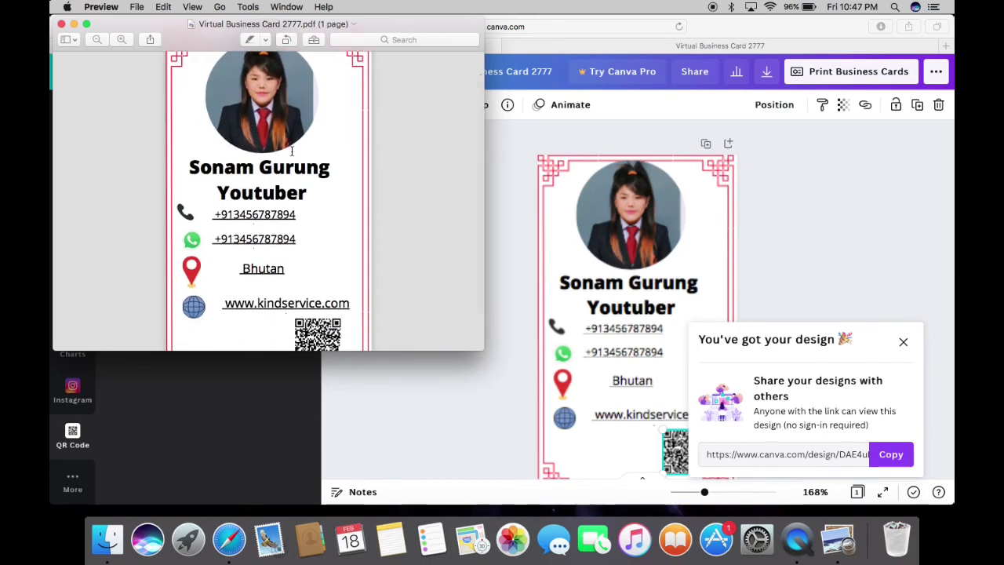
scroll(291, 150, down, 3)
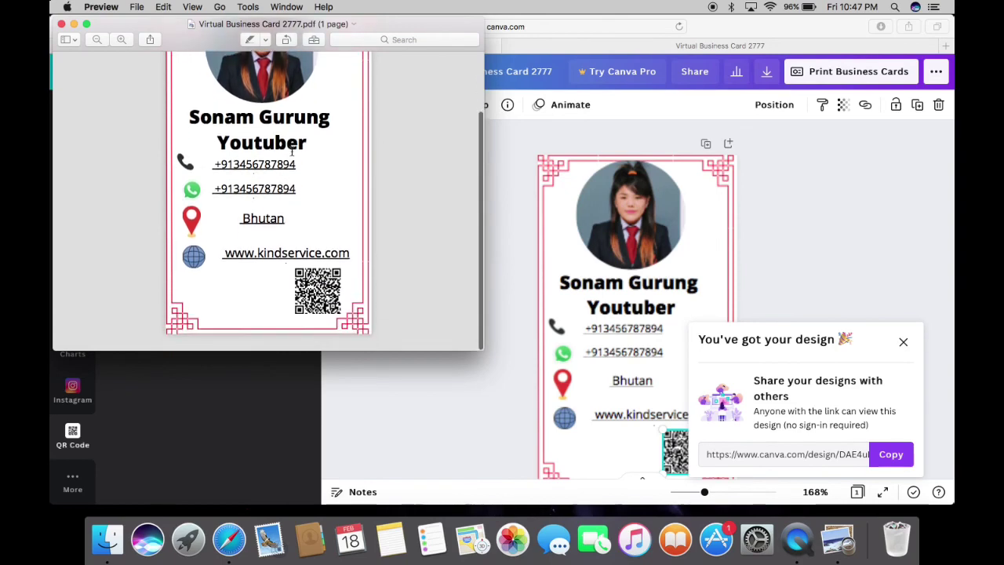
scroll(292, 152, up, 3)
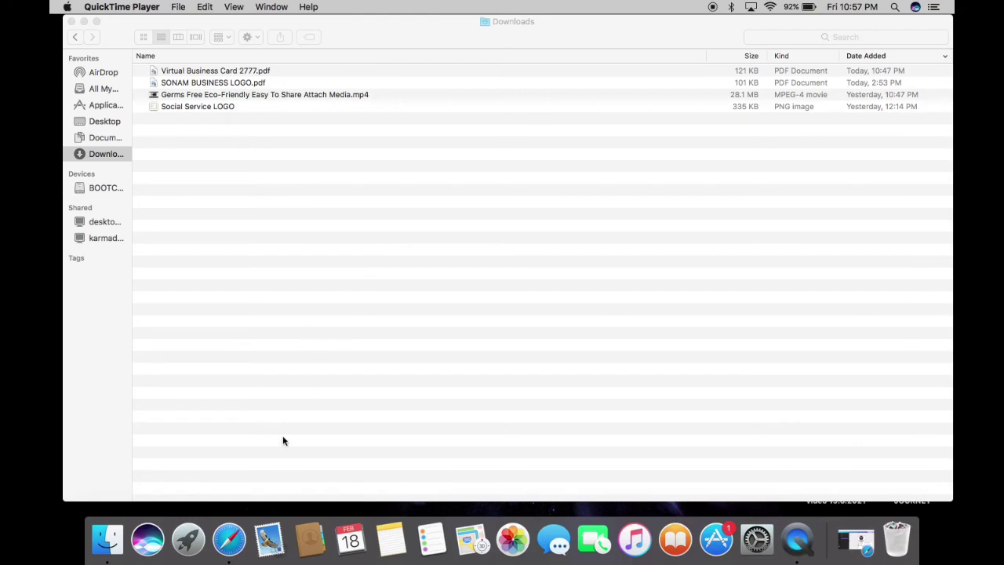
Load Virtual Business Card 2777.pdf from Downloads into a fresh Safari tab, showing the card's photo and border.
click(229, 539)
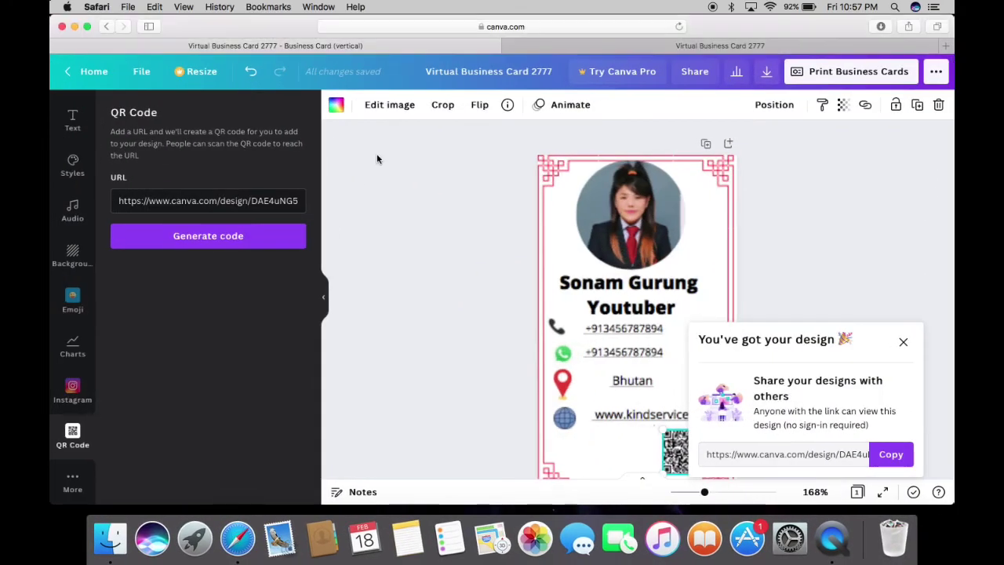
click(947, 47)
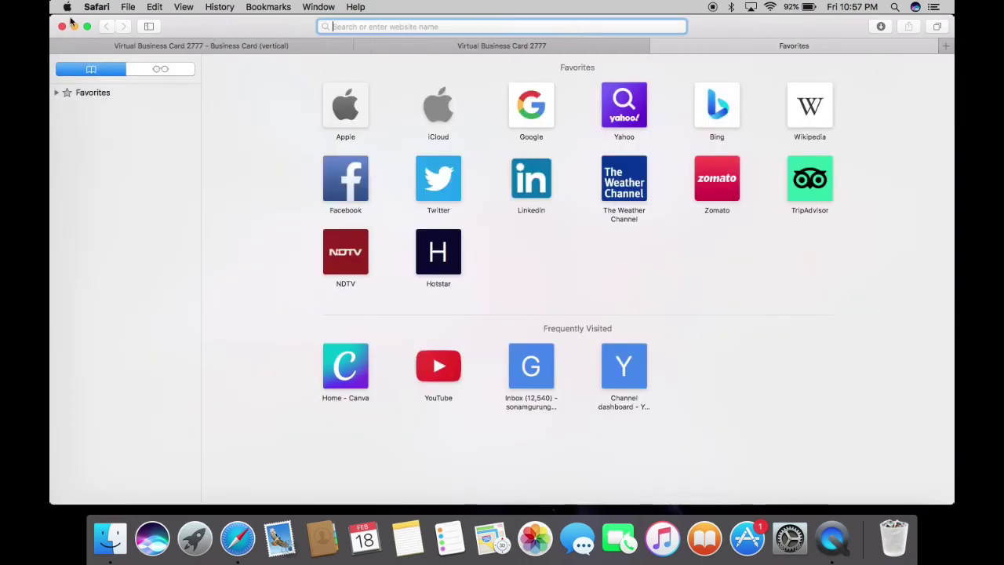
drag(50, 15, 281, 136)
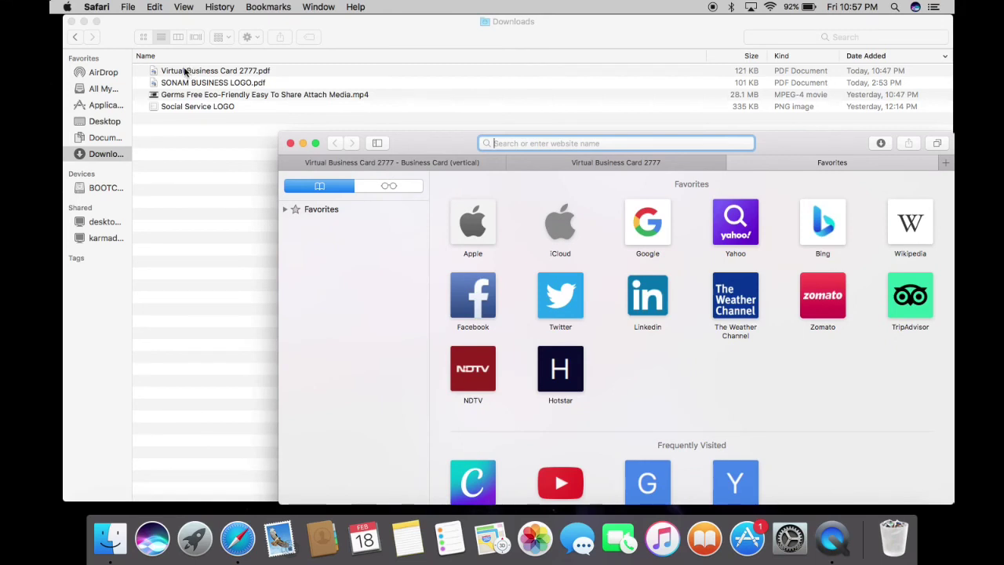
drag(185, 72, 510, 141)
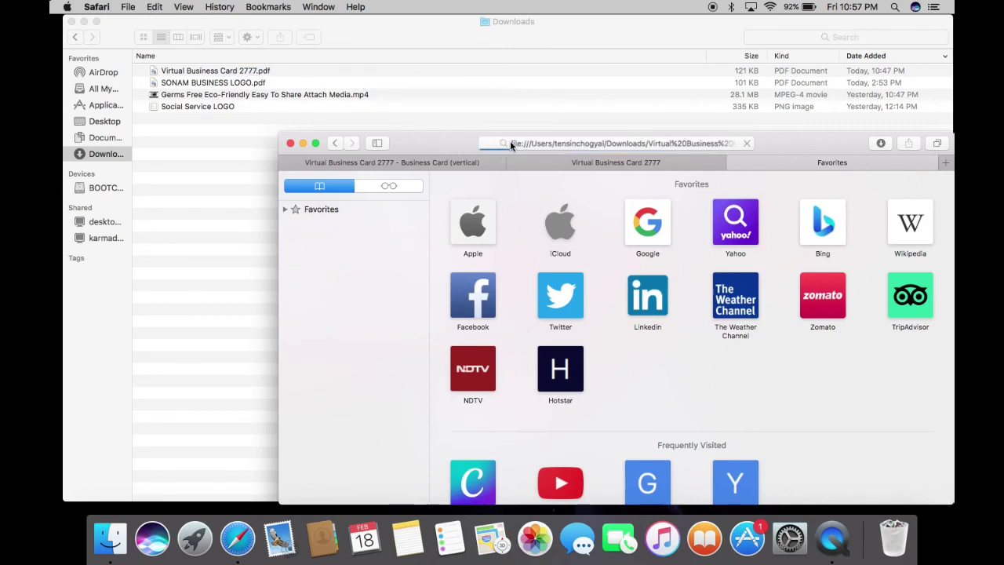
drag(283, 139, 91, 22)
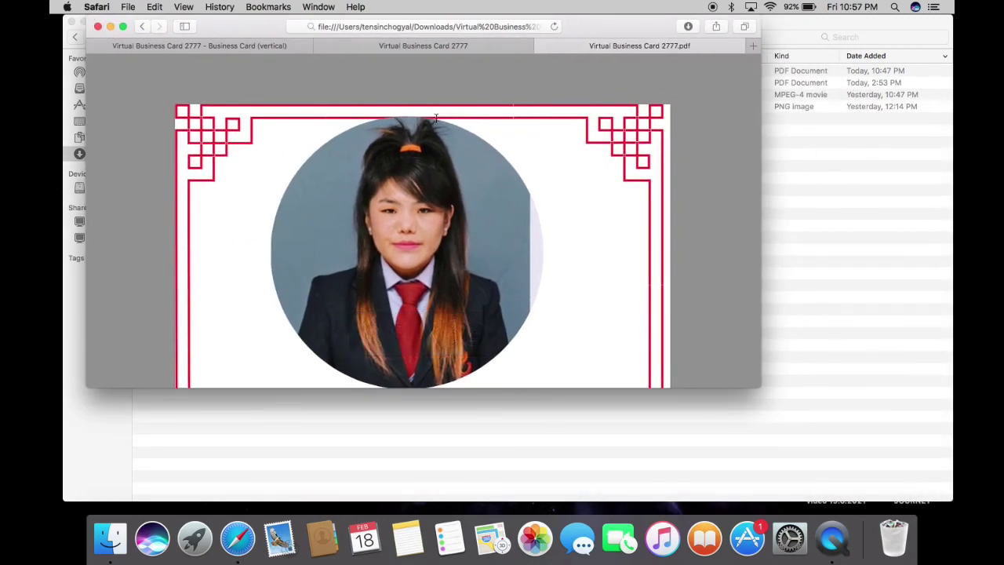
scroll(489, 174, down, 10)
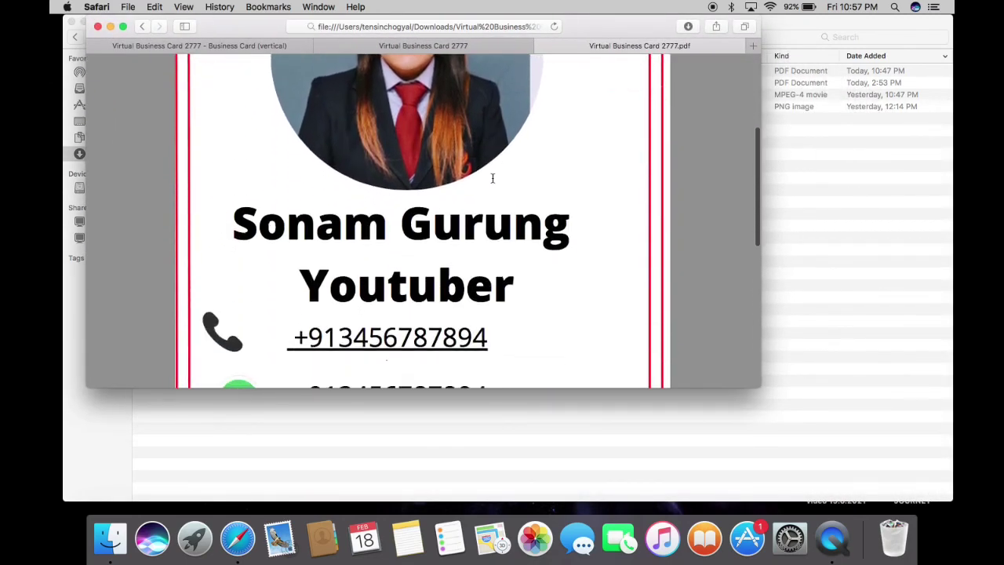
scroll(493, 178, down, 3)
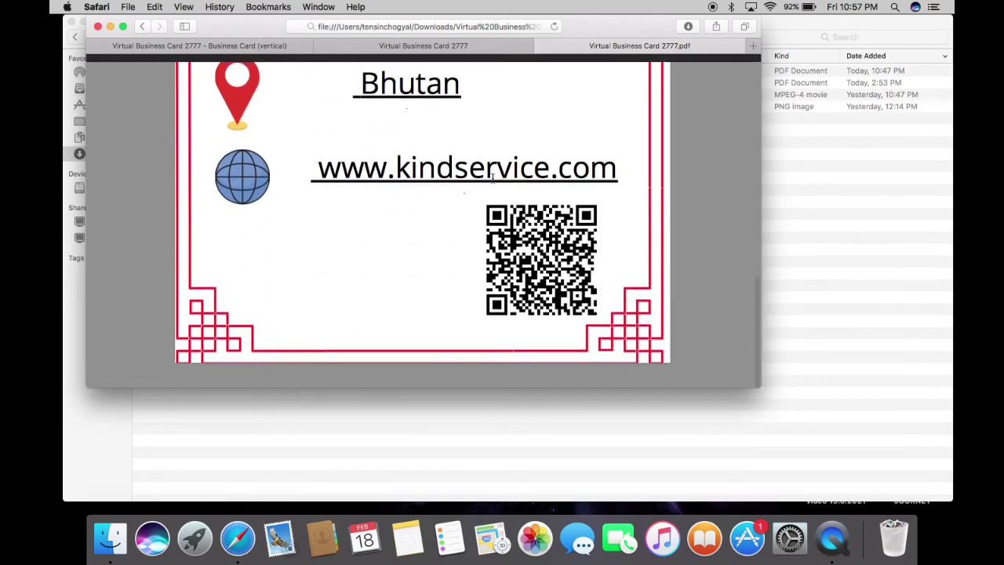
scroll(493, 178, up, 8)
scroll(492, 178, up, 1)
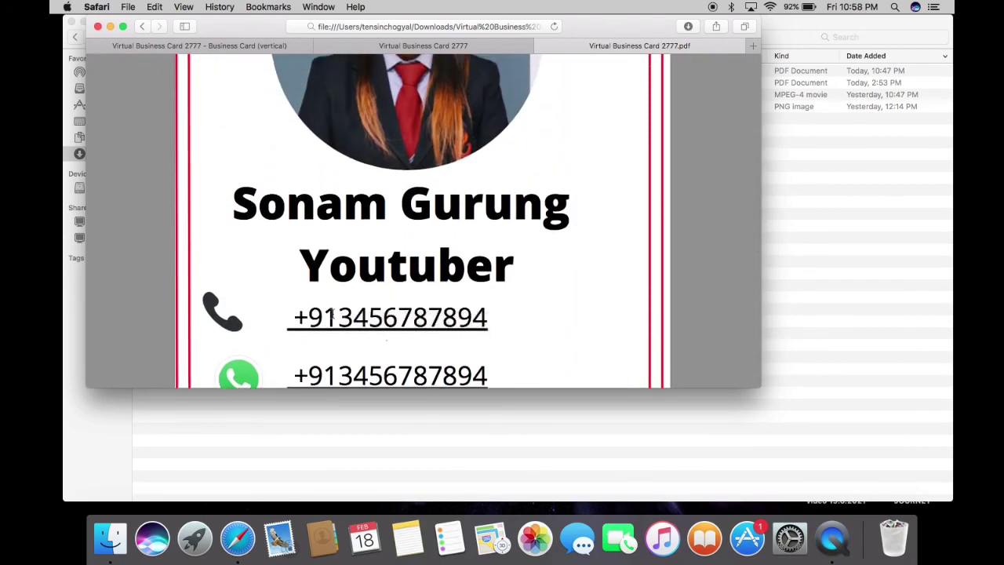
scroll(332, 314, down, 2)
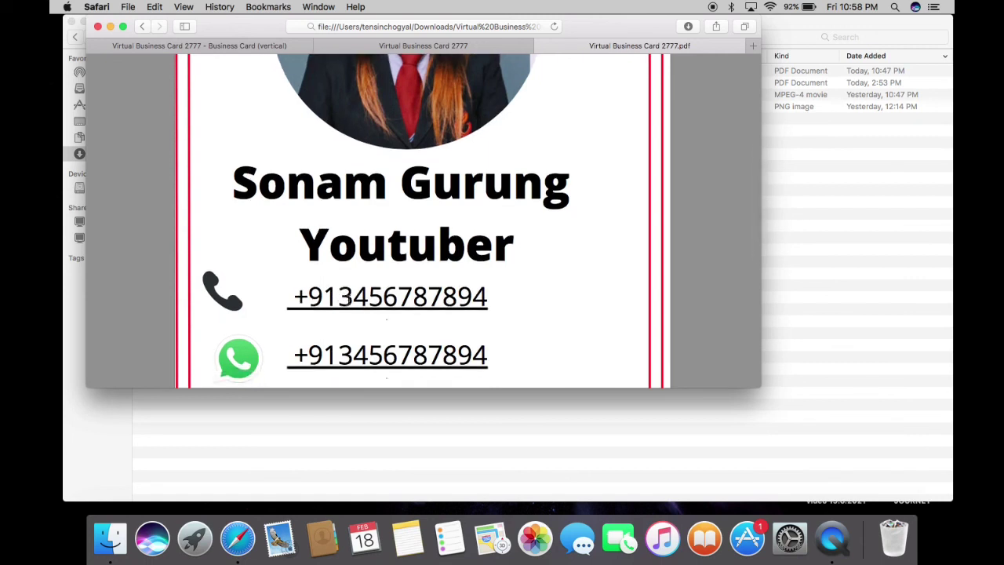
scroll(348, 300, down, 5)
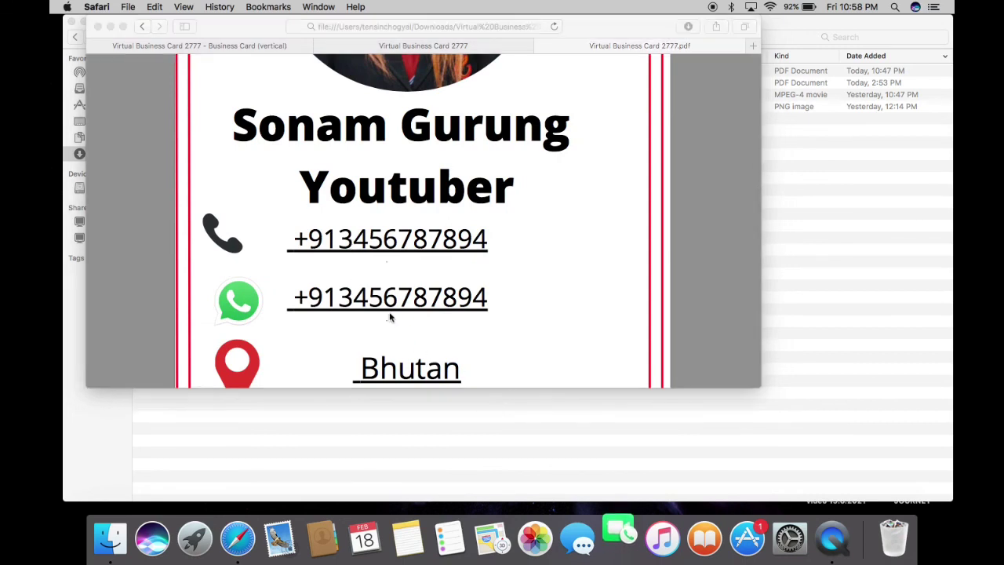
click(370, 298)
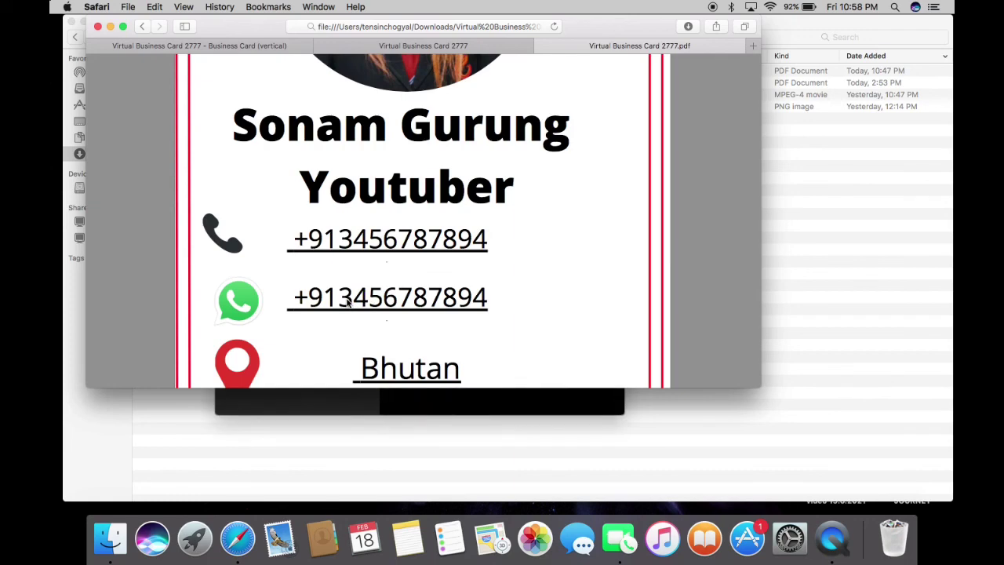
click(349, 304)
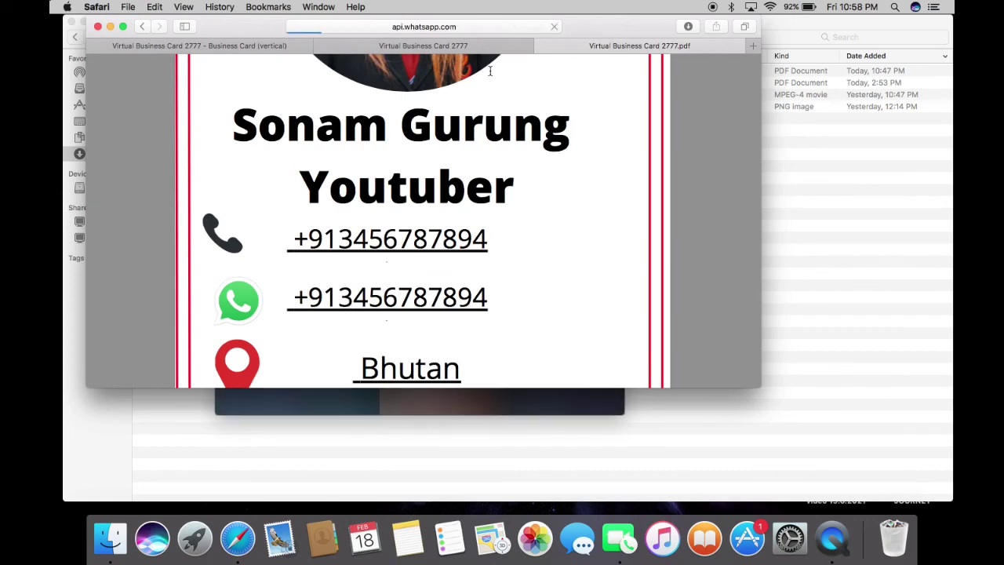
scroll(437, 212, down, 3)
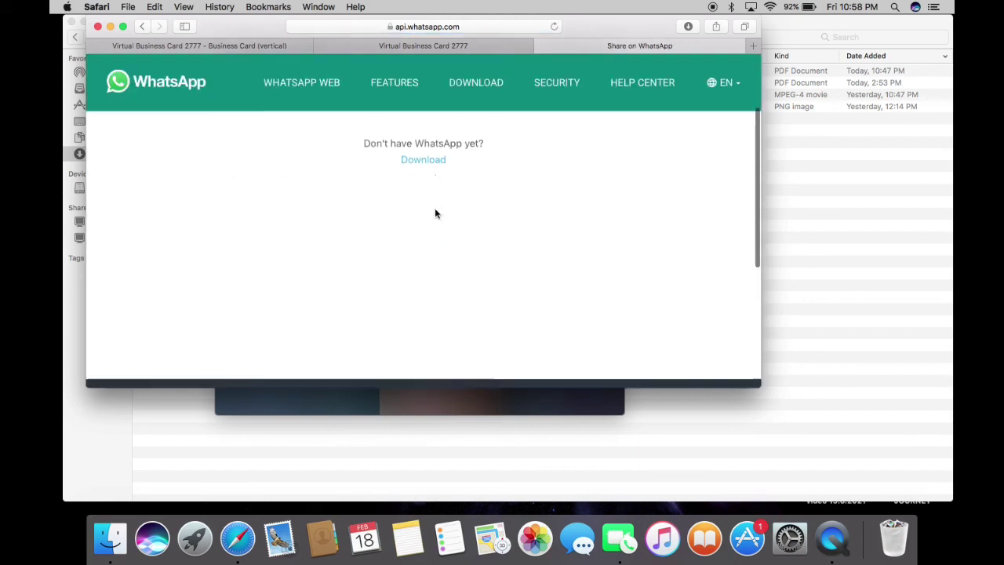
scroll(434, 210, up, 3)
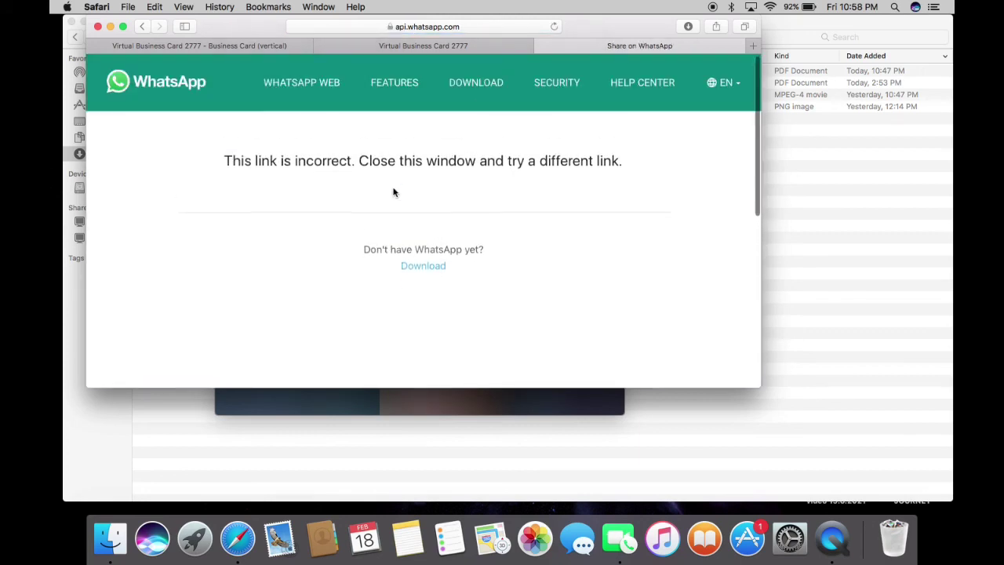
scroll(394, 192, down, 5)
scroll(394, 193, up, 5)
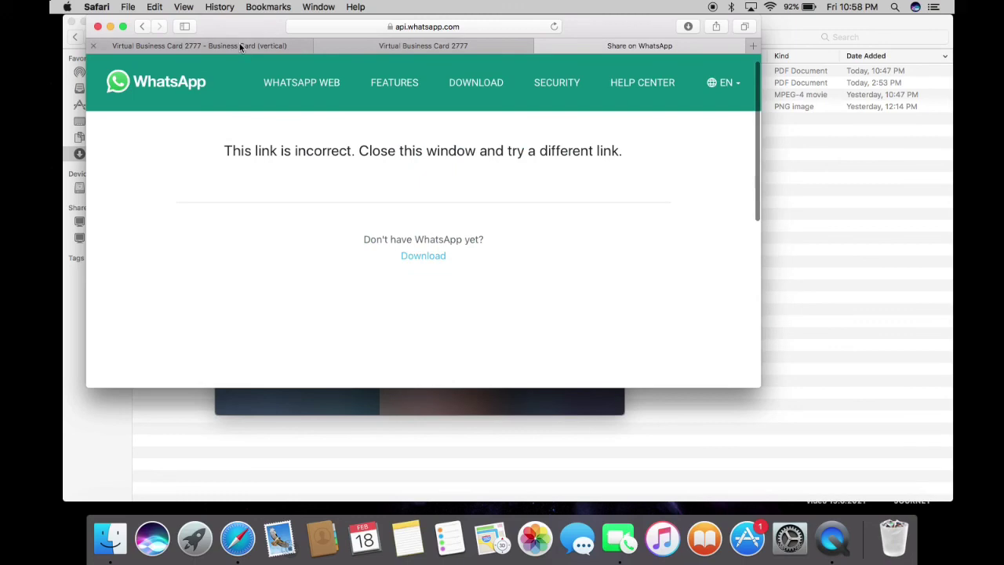
click(142, 27)
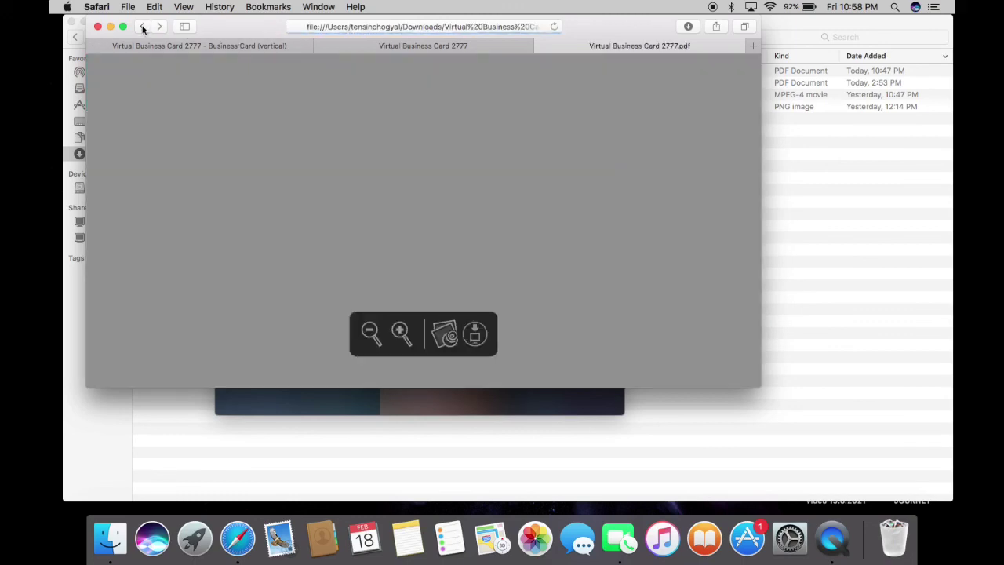
scroll(364, 199, down, 5)
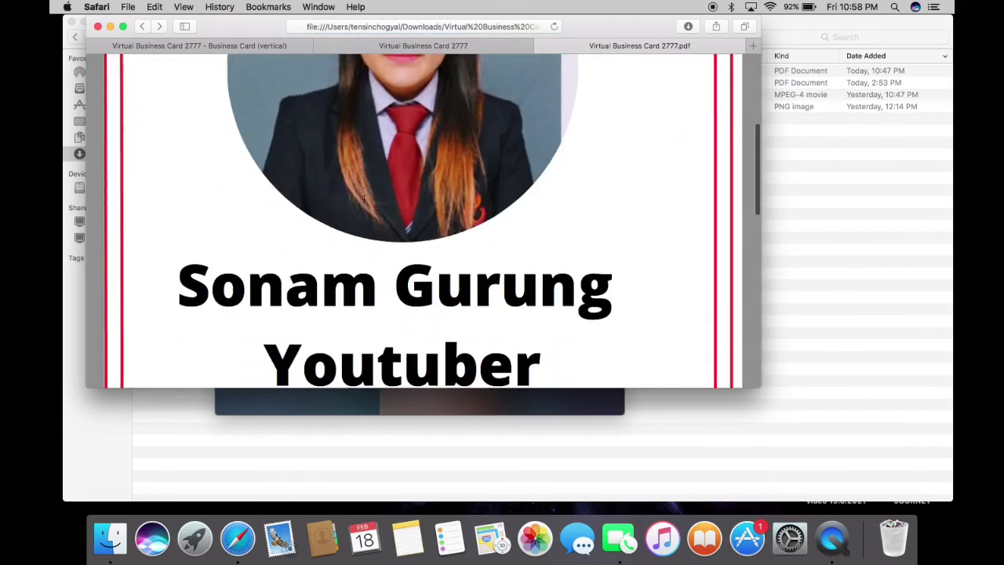
scroll(365, 199, down, 10)
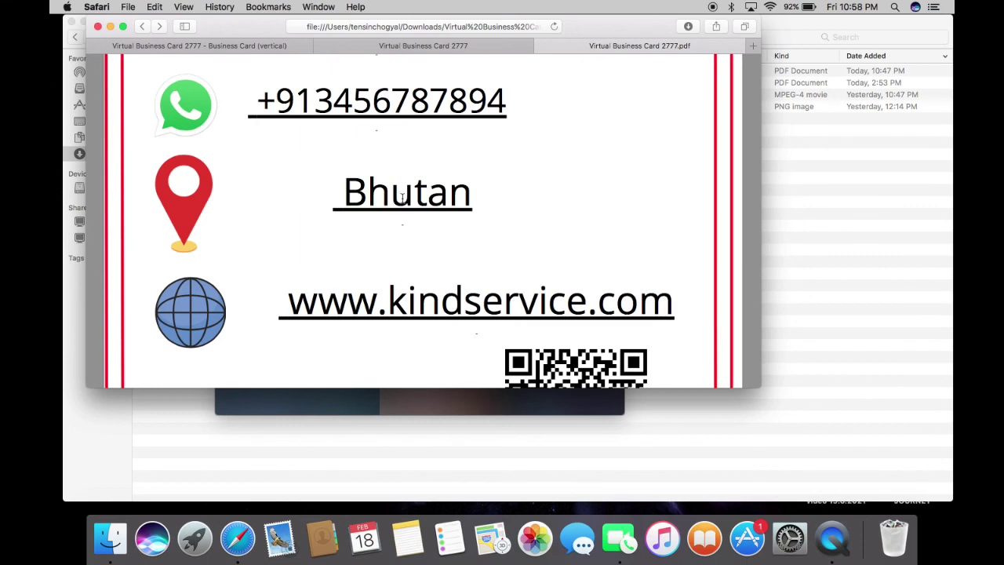
click(402, 200)
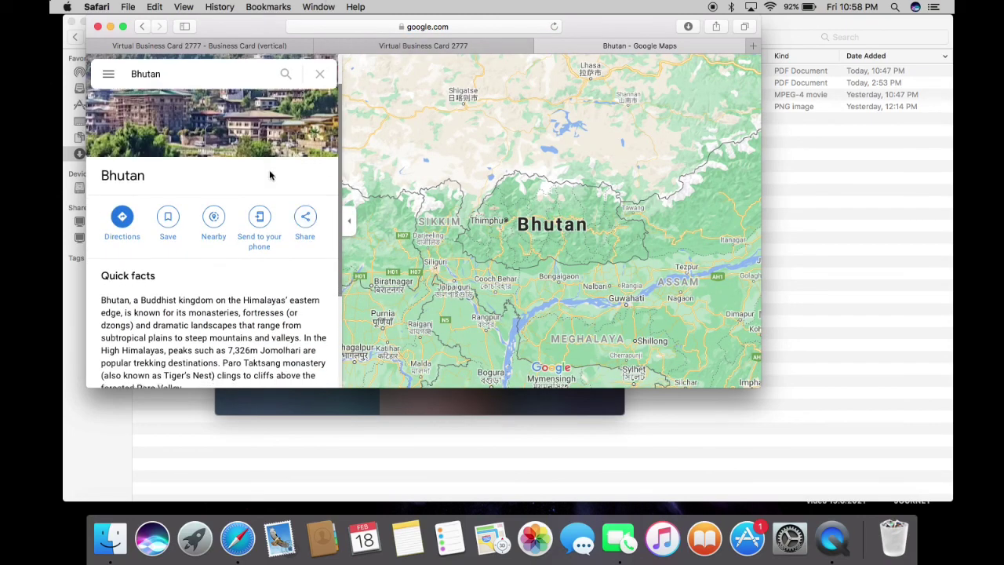
scroll(269, 170, down, 4)
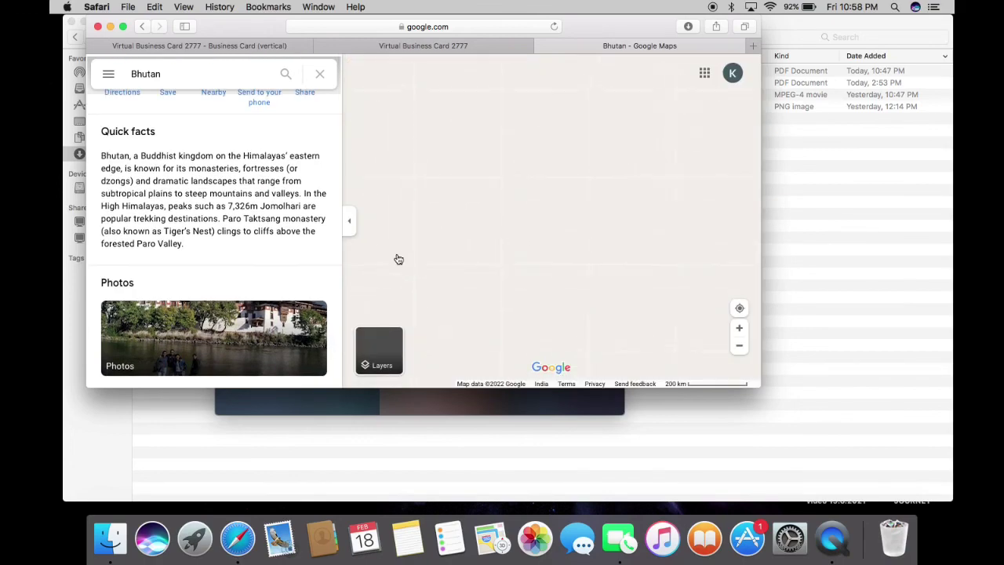
scroll(286, 247, up, 3)
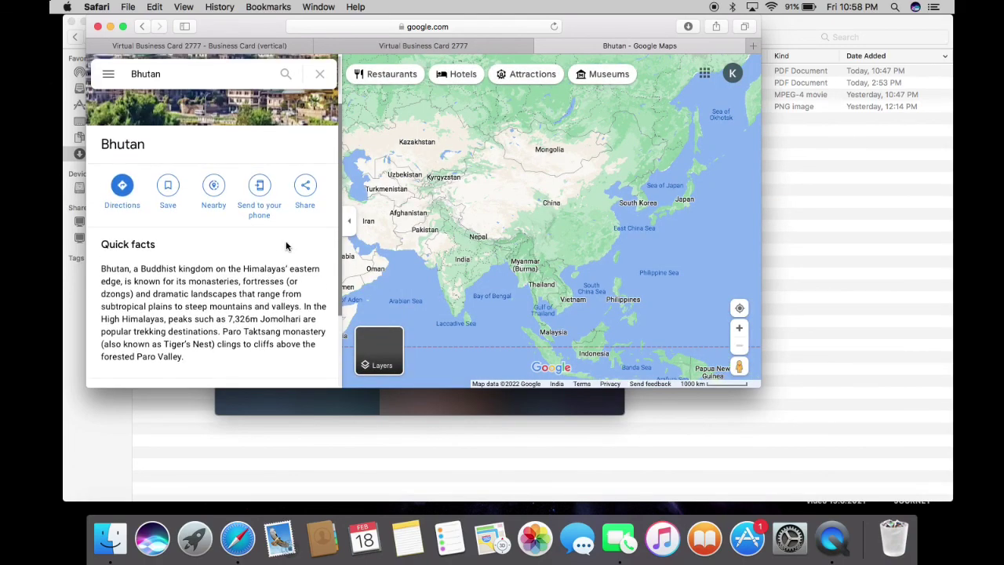
click(143, 27)
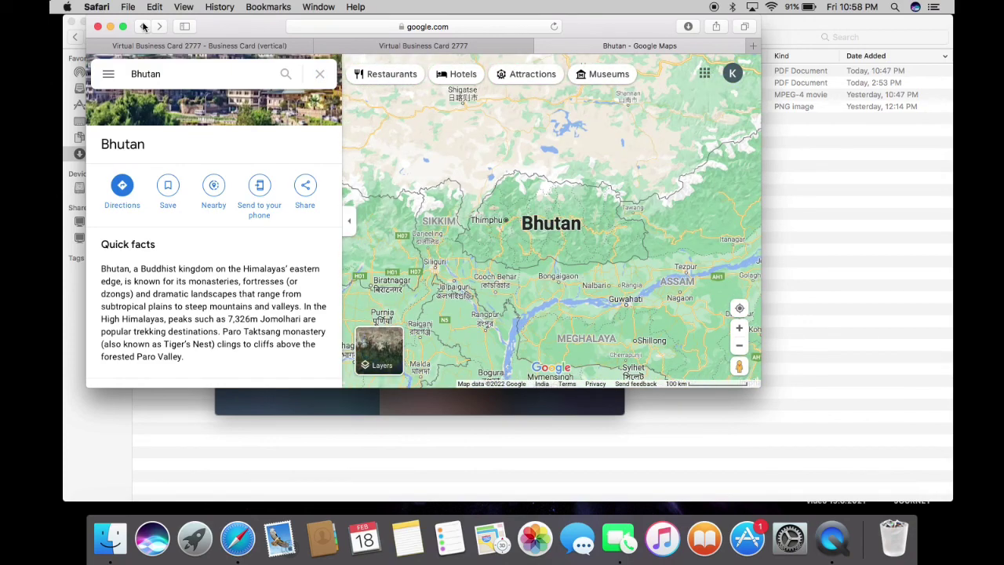
click(142, 27)
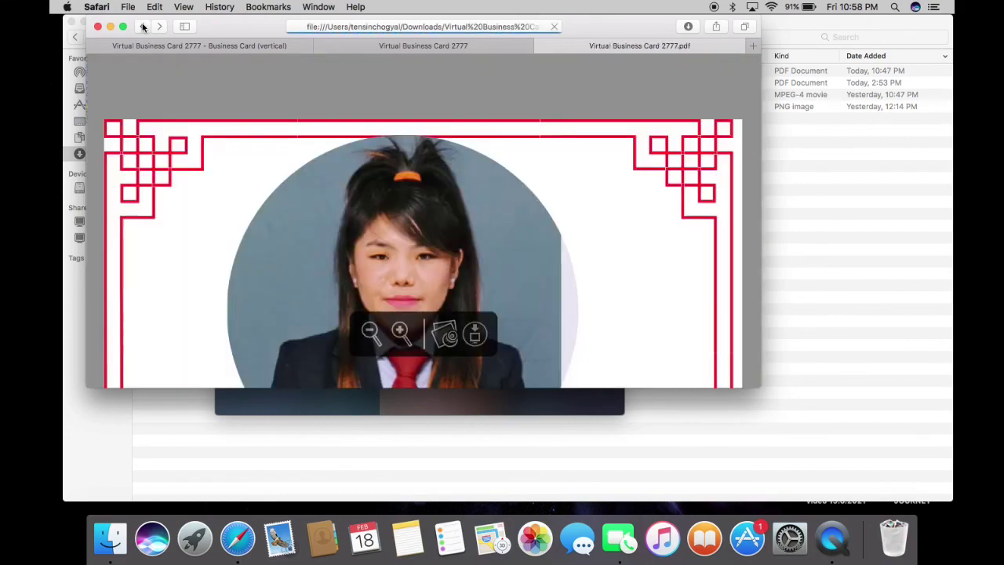
scroll(313, 239, down, 2)
scroll(313, 239, down, 10)
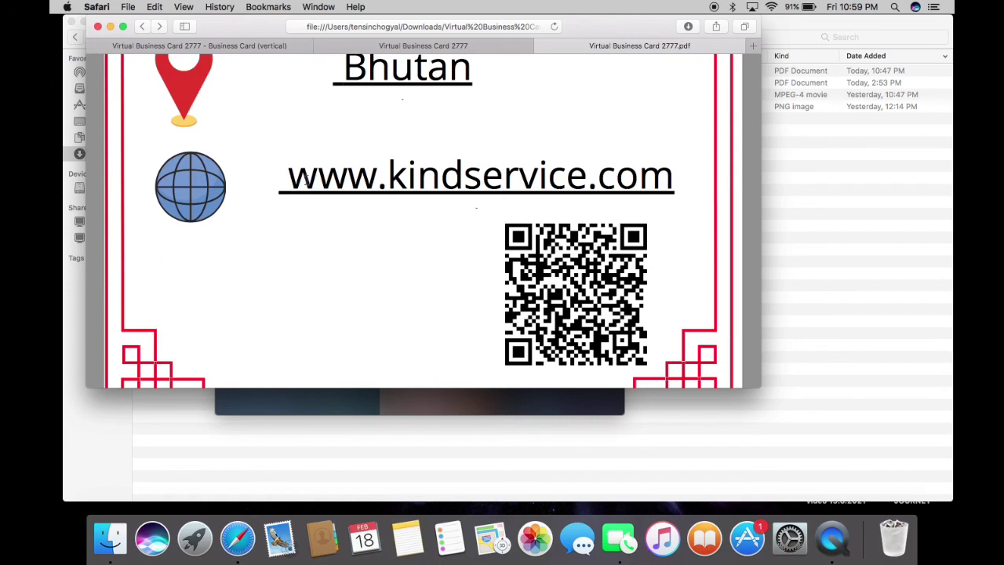
click(328, 182)
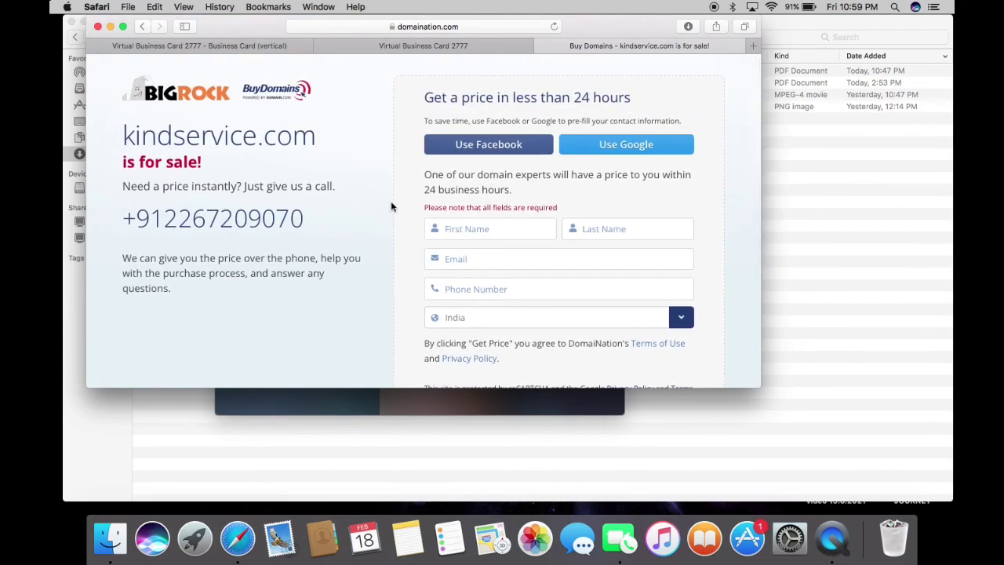
scroll(342, 189, down, 4)
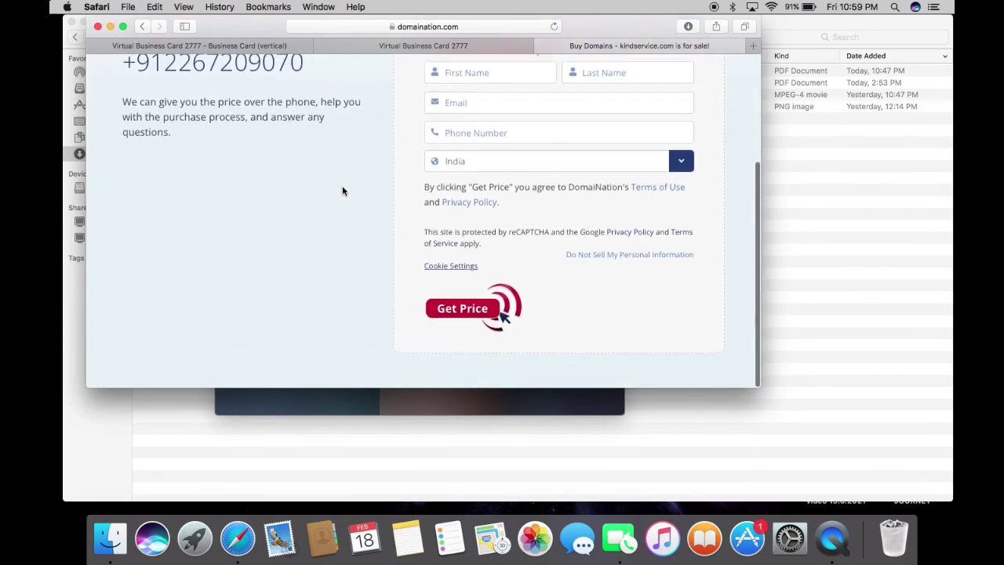
scroll(342, 190, up, 3)
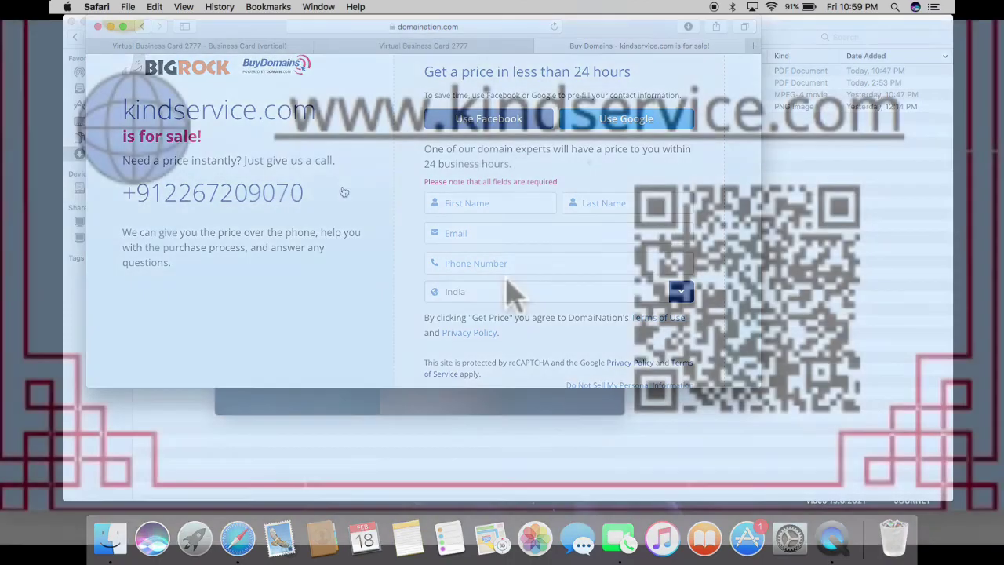